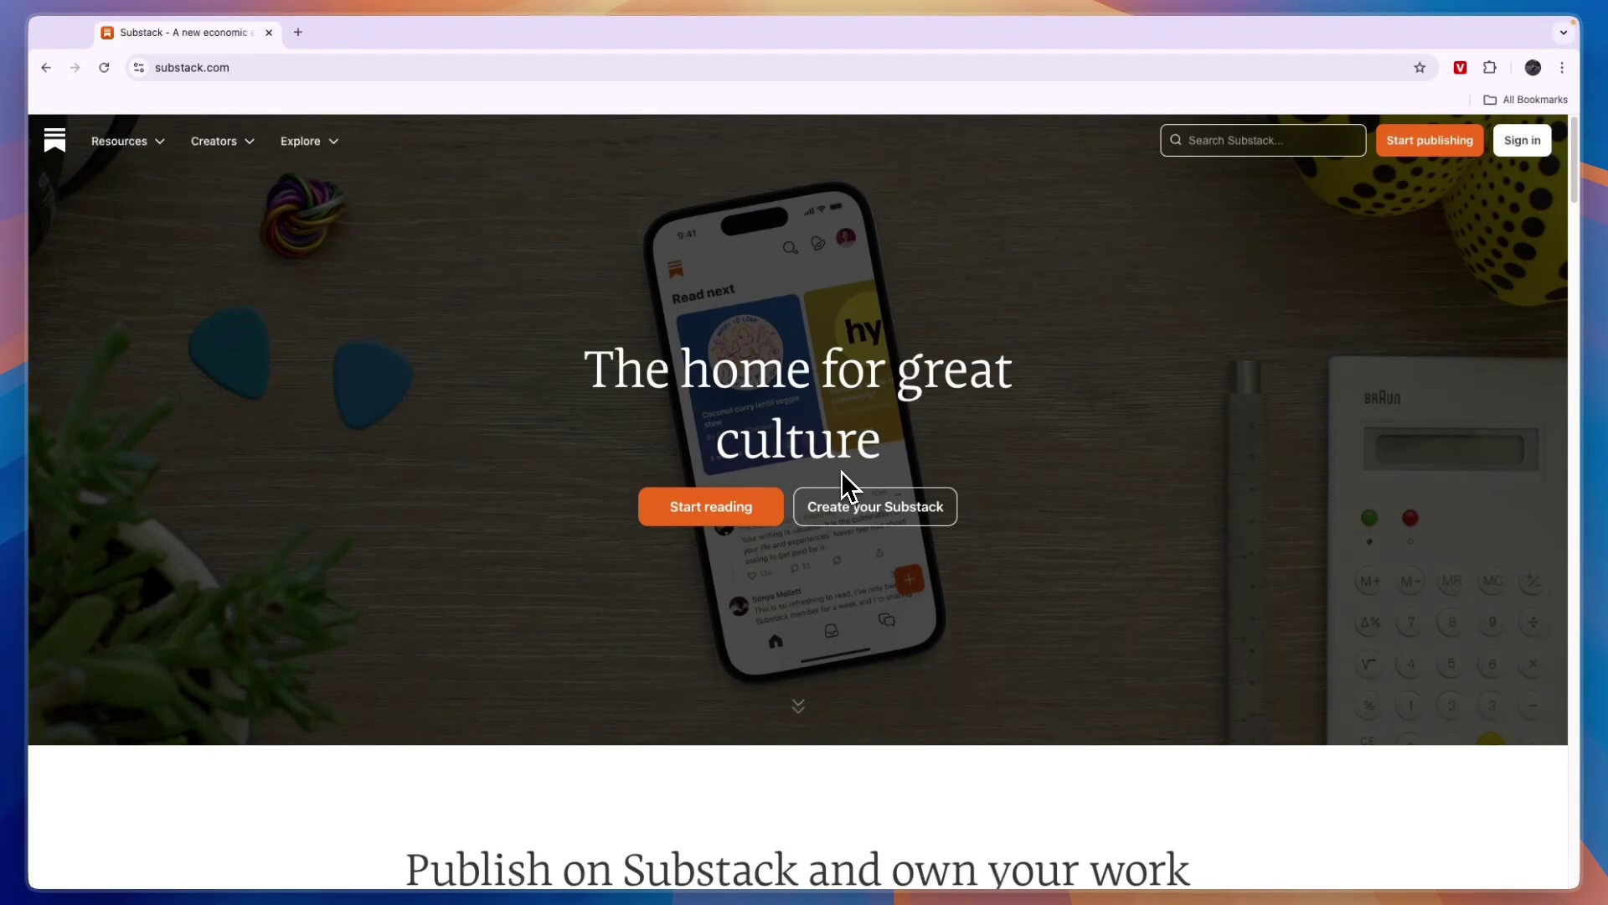
Start reader onboarding and choose Business as a topic of interest
left_click(703, 521)
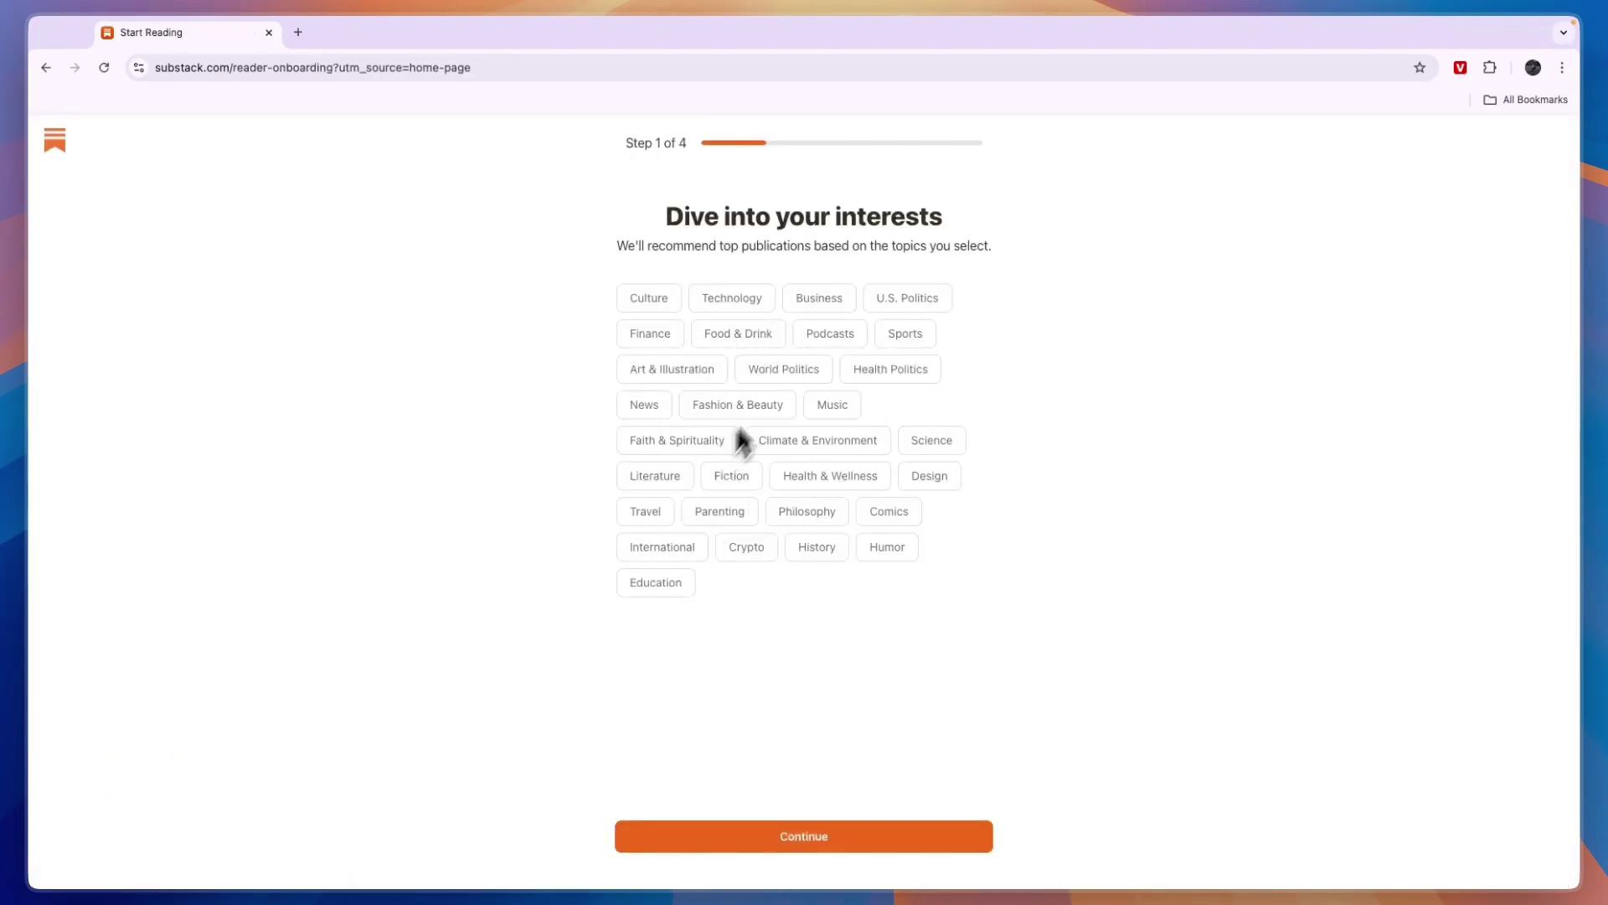
left_click(815, 306)
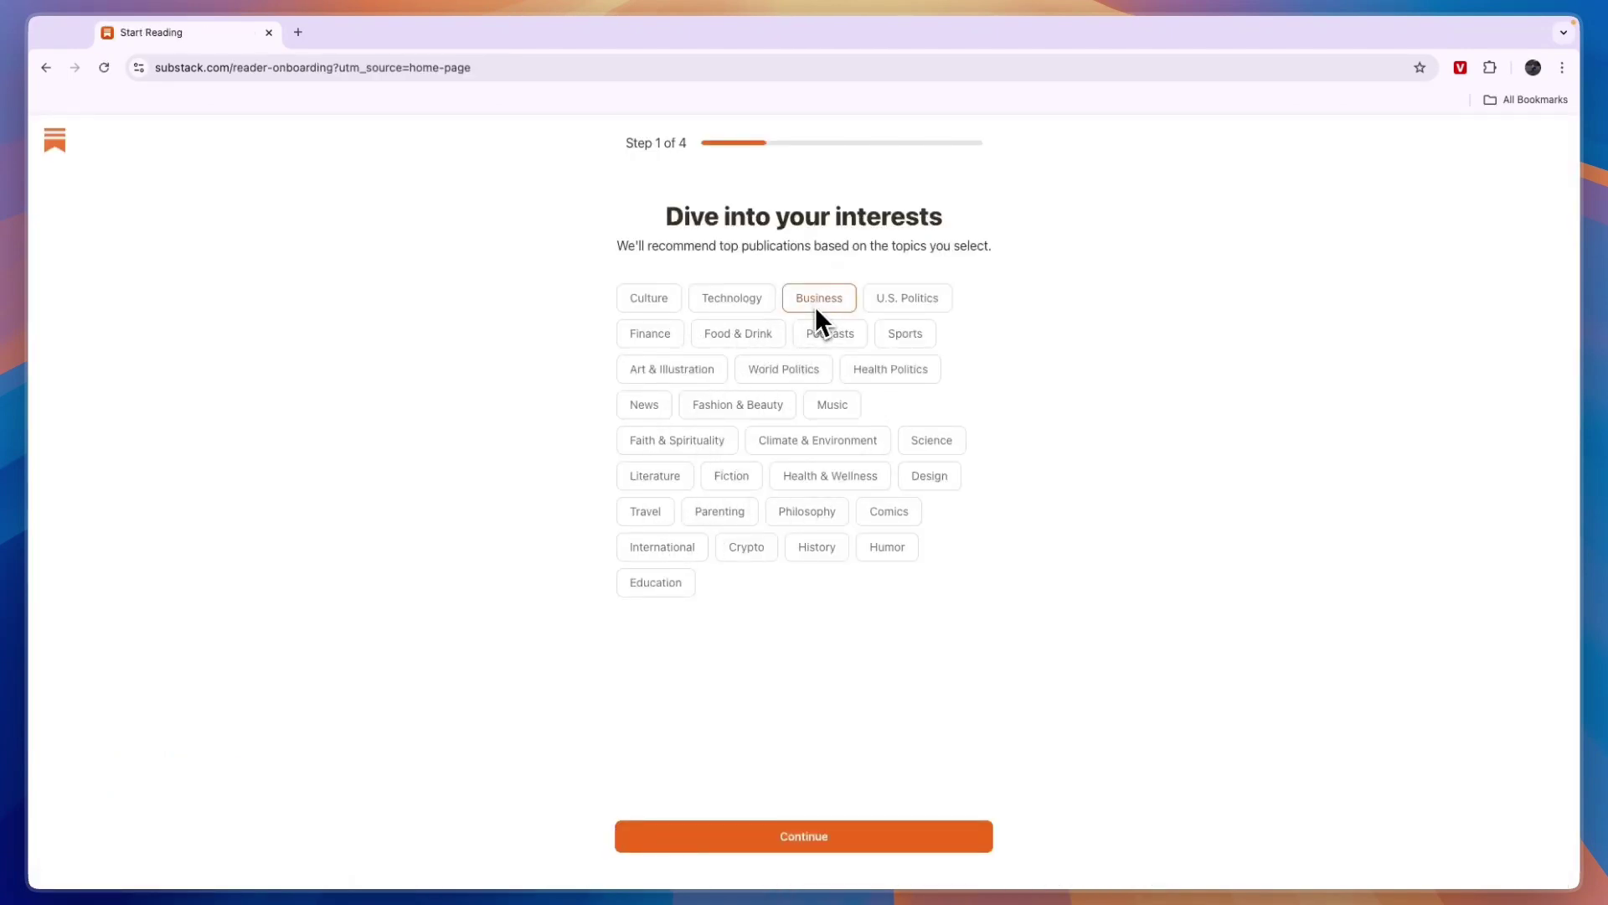
left_click(735, 832)
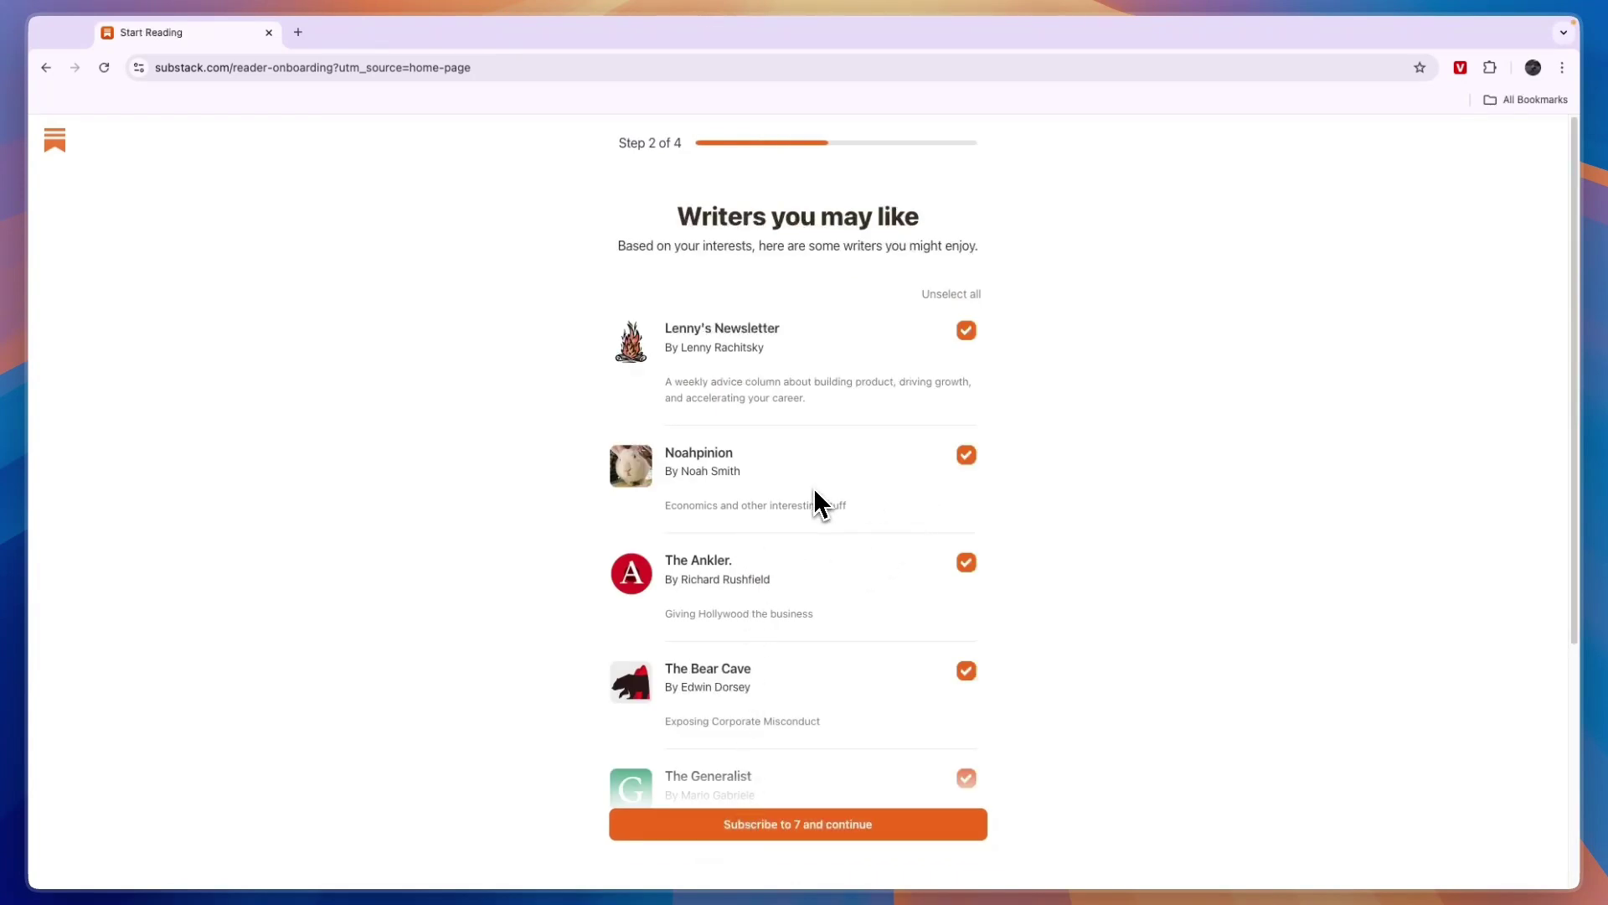
Review the suggested writers, including Lenny's Newsletter, and subscribe to all seven
scroll(815, 500, "down", 3)
scroll(821, 515, "down", 2)
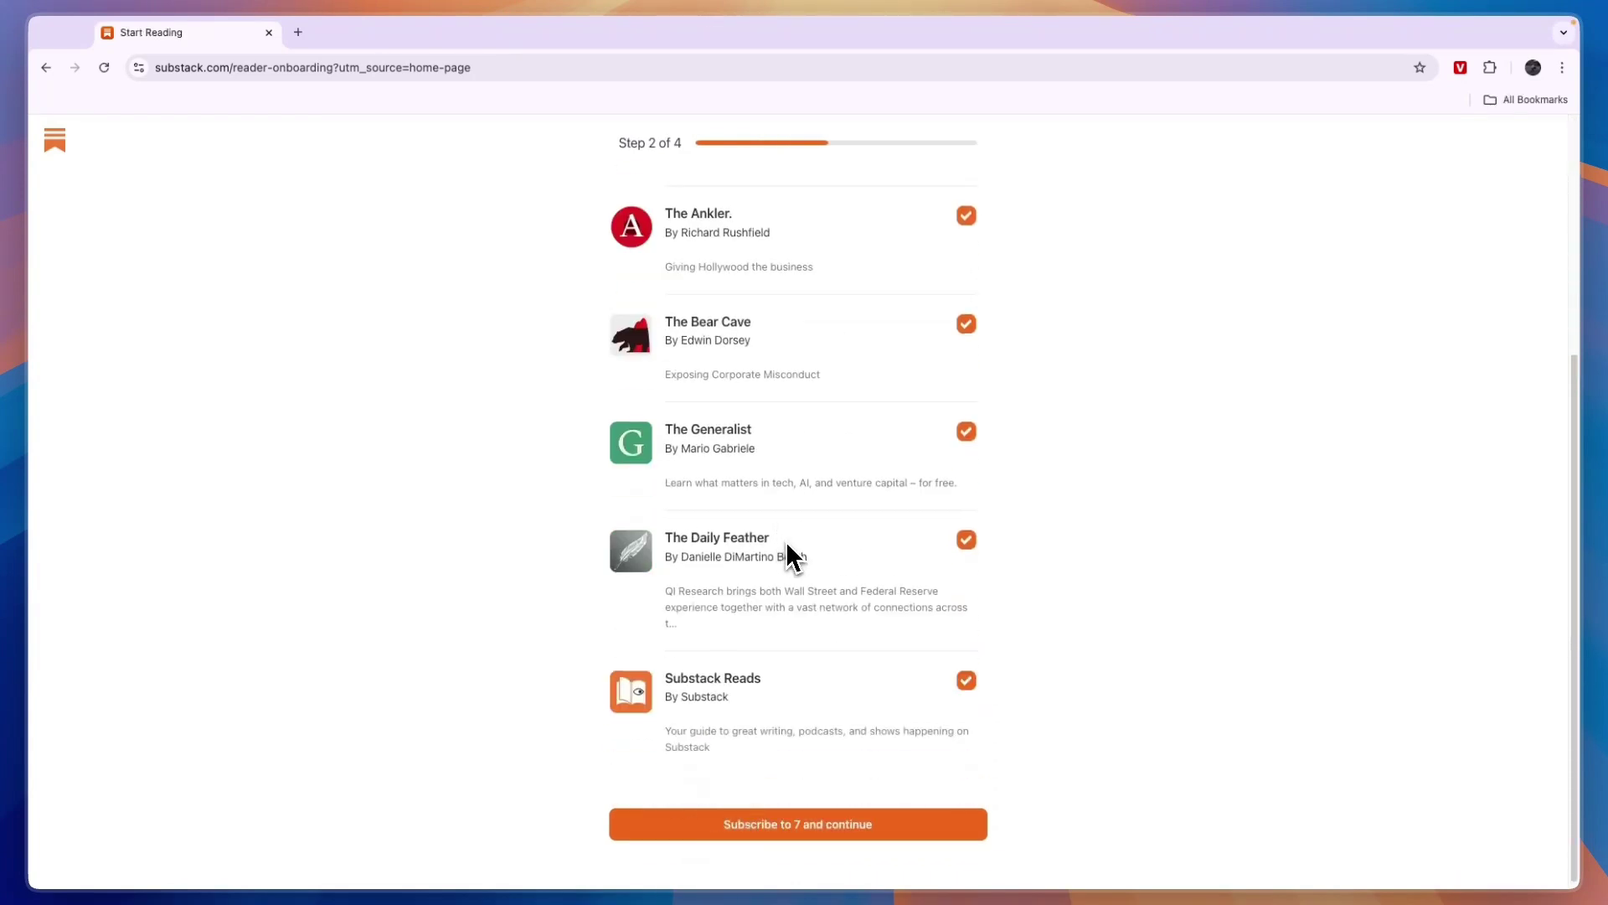
scroll(804, 540, "up", 5)
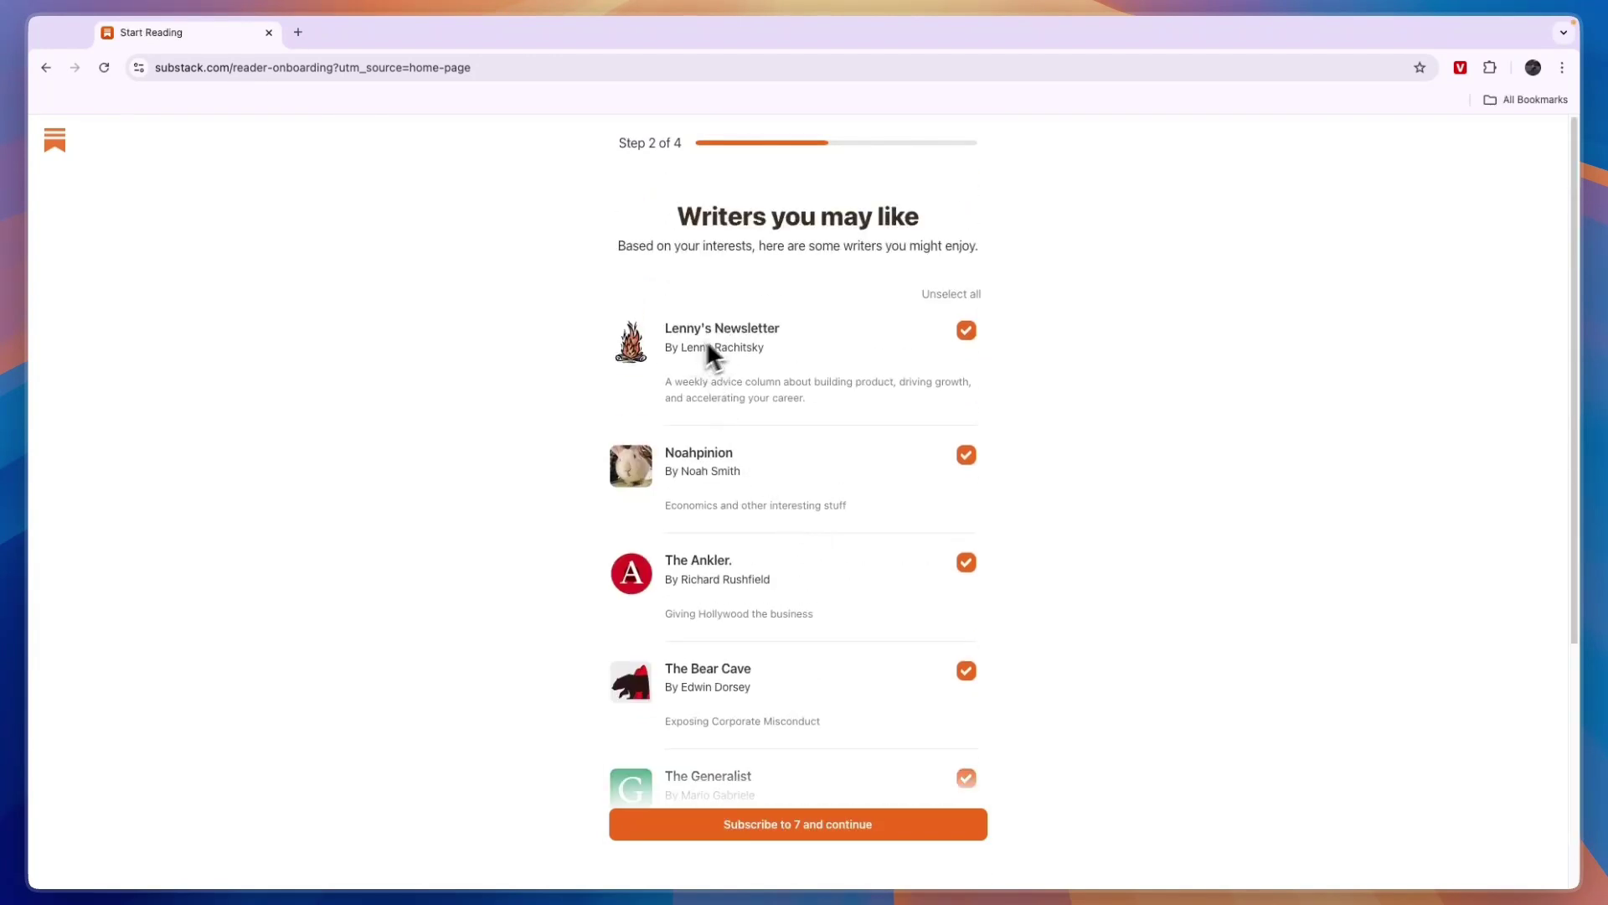
triple_click(722, 334)
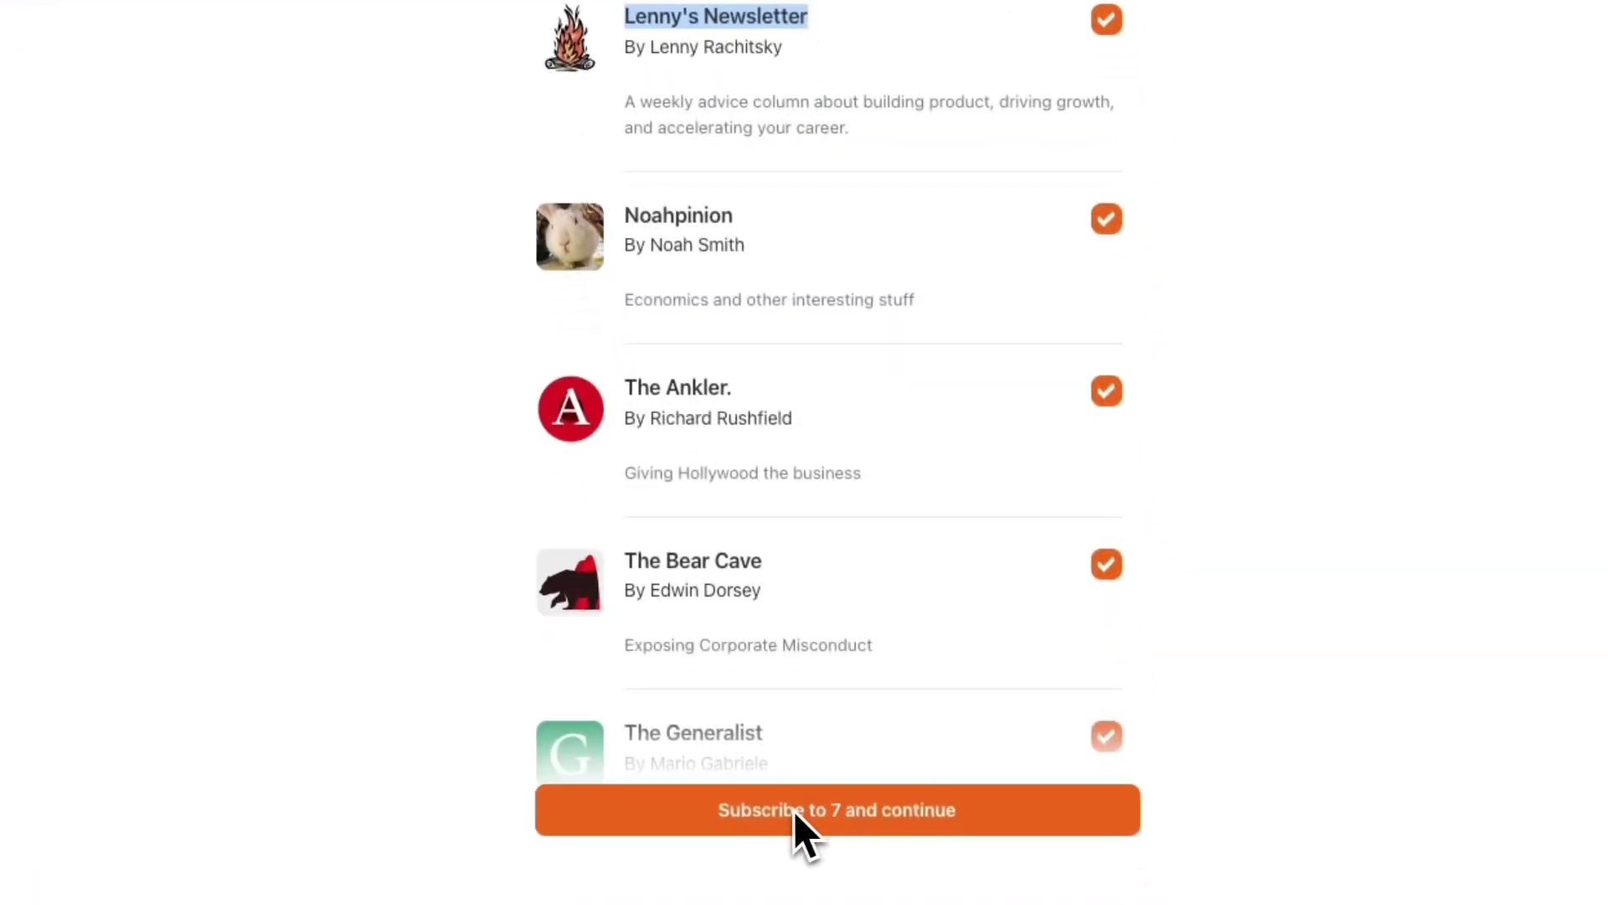
left_click(821, 816)
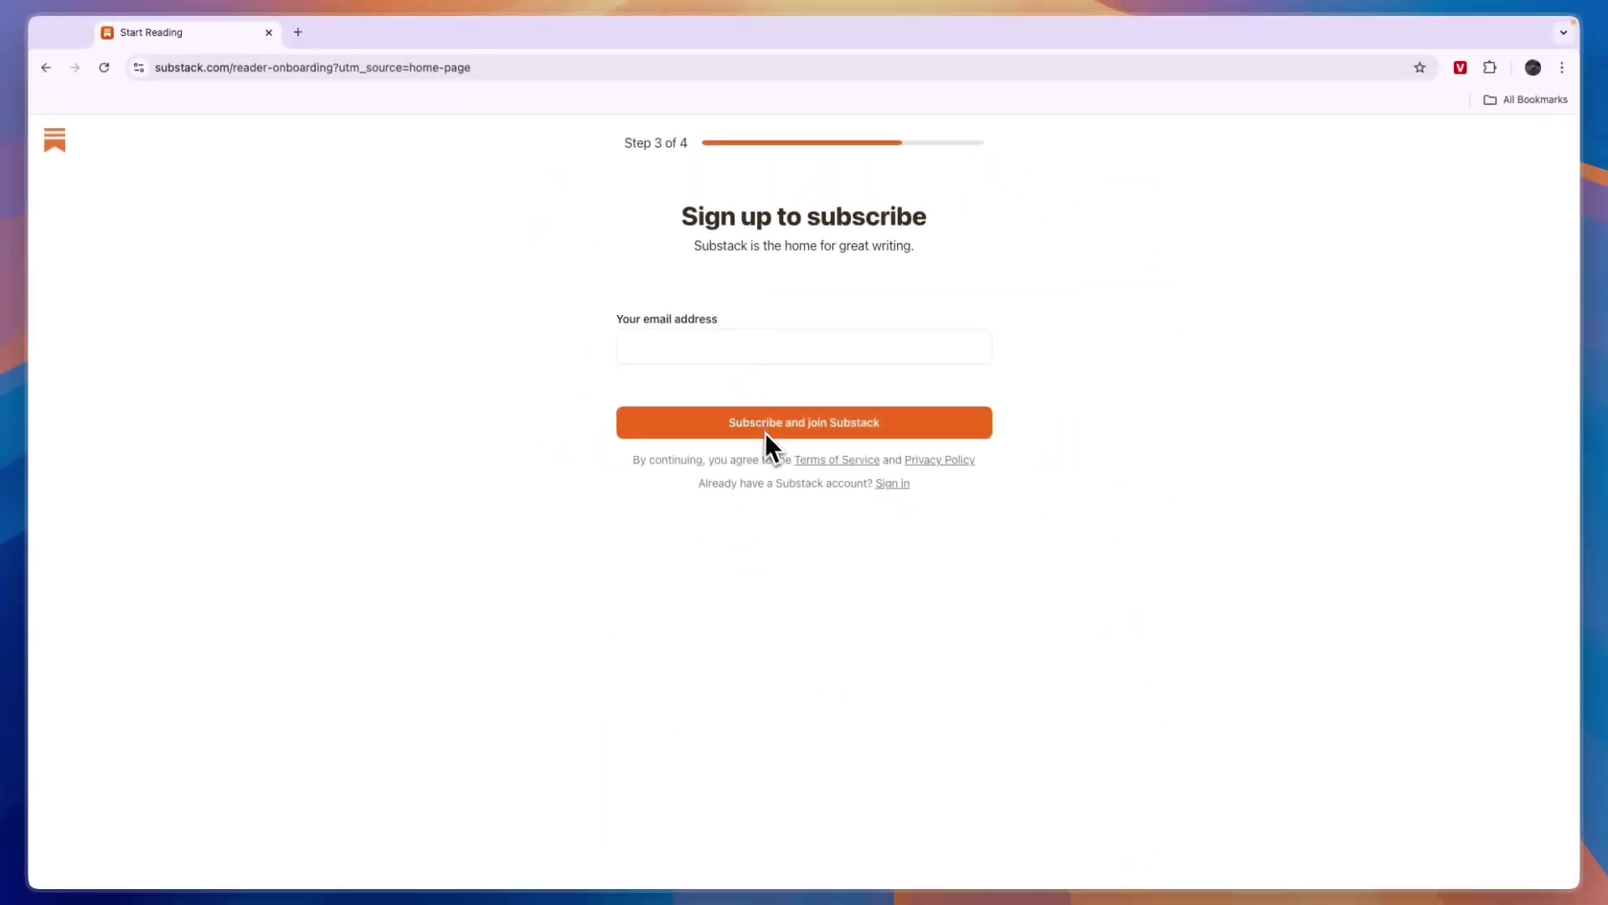
Join Substack with the entered e-mail and have the app download link e-mailed
left_click(836, 425)
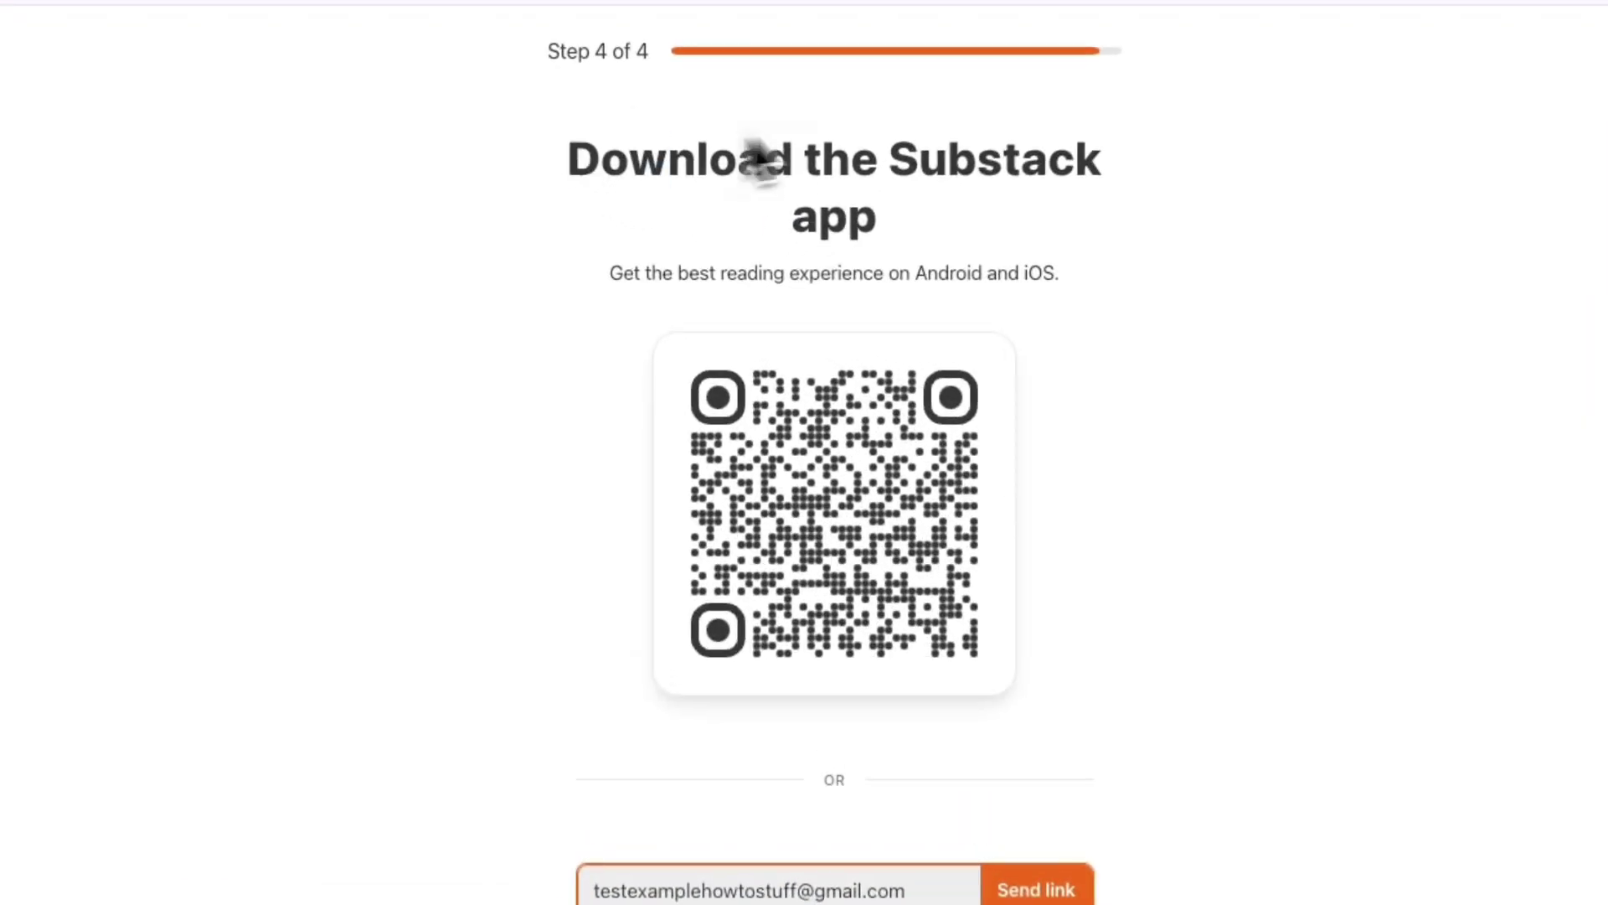
left_click_drag(568, 159, 1121, 188)
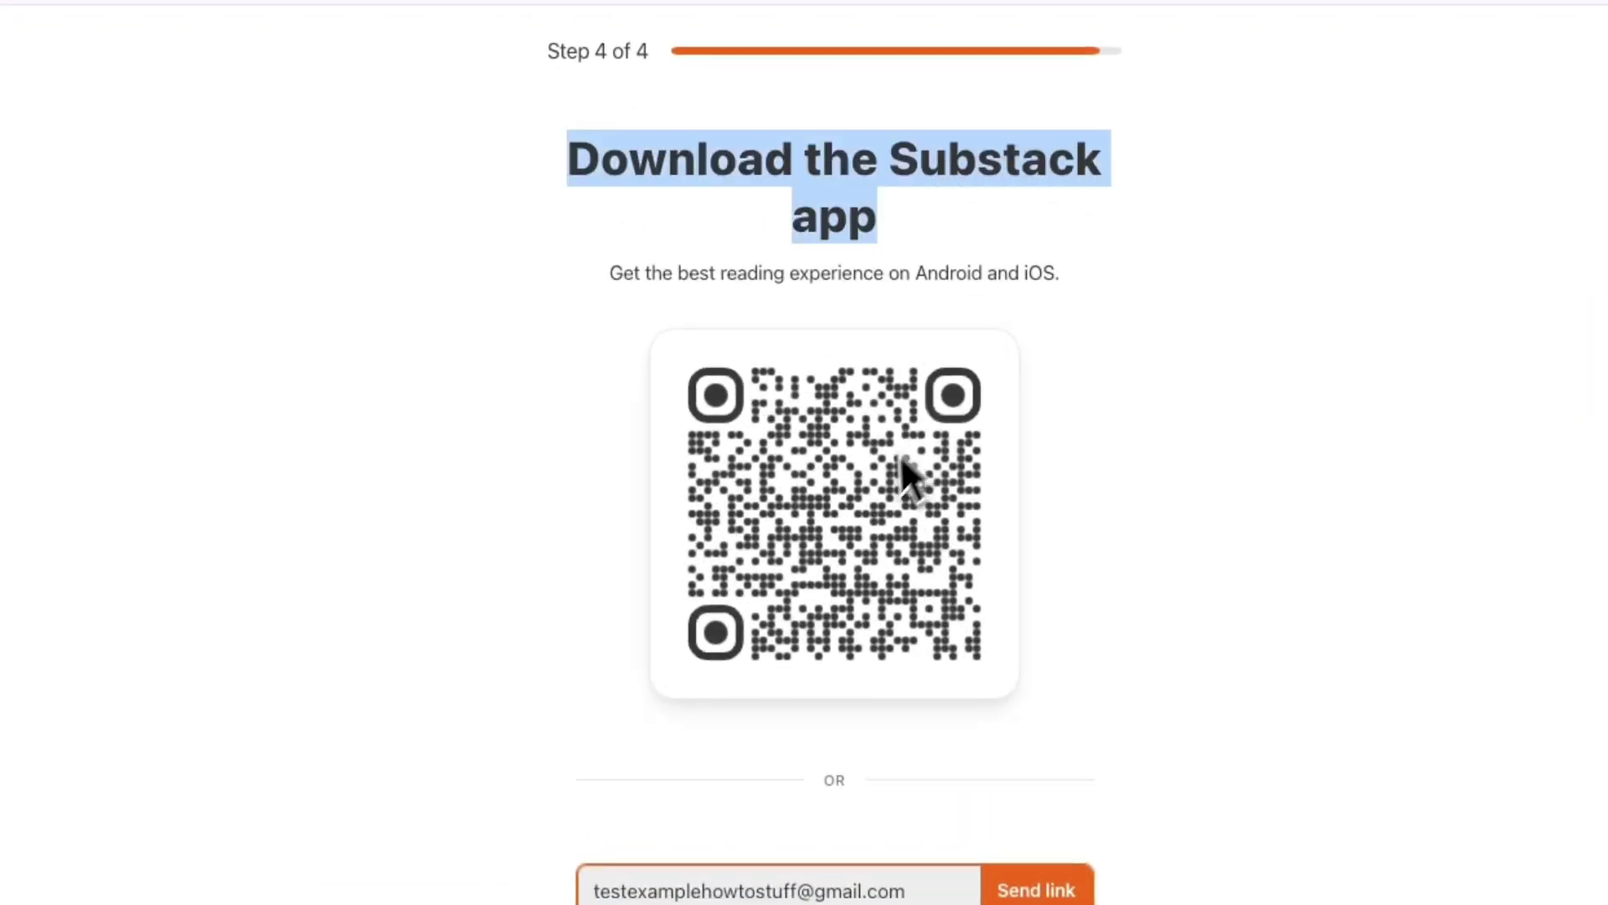
left_click(490, 620)
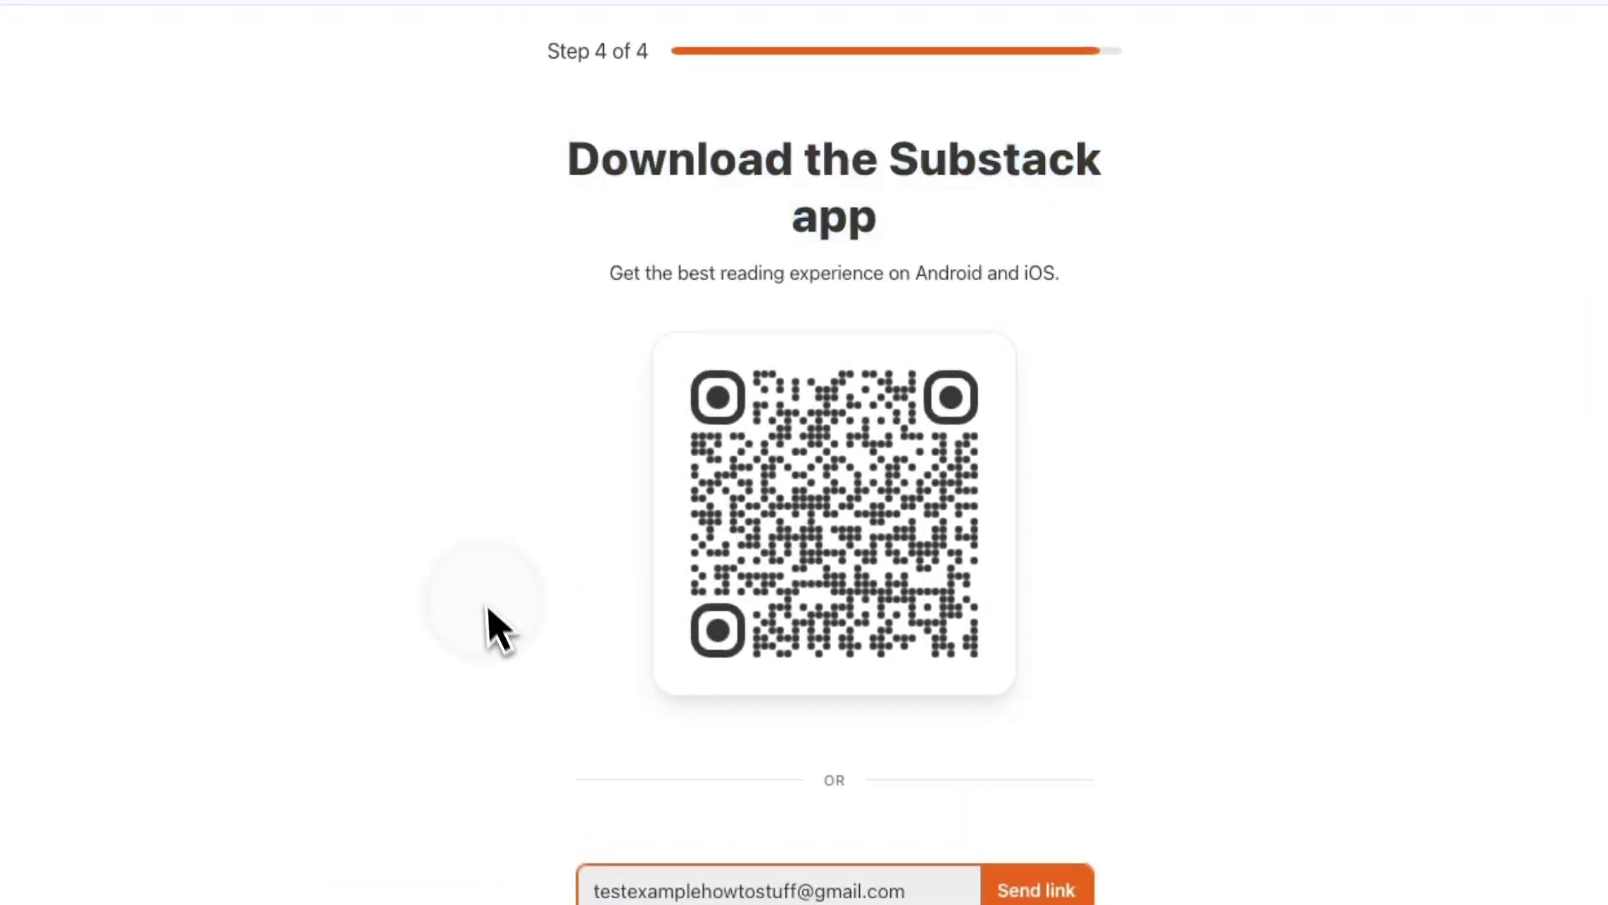
left_click(1043, 675)
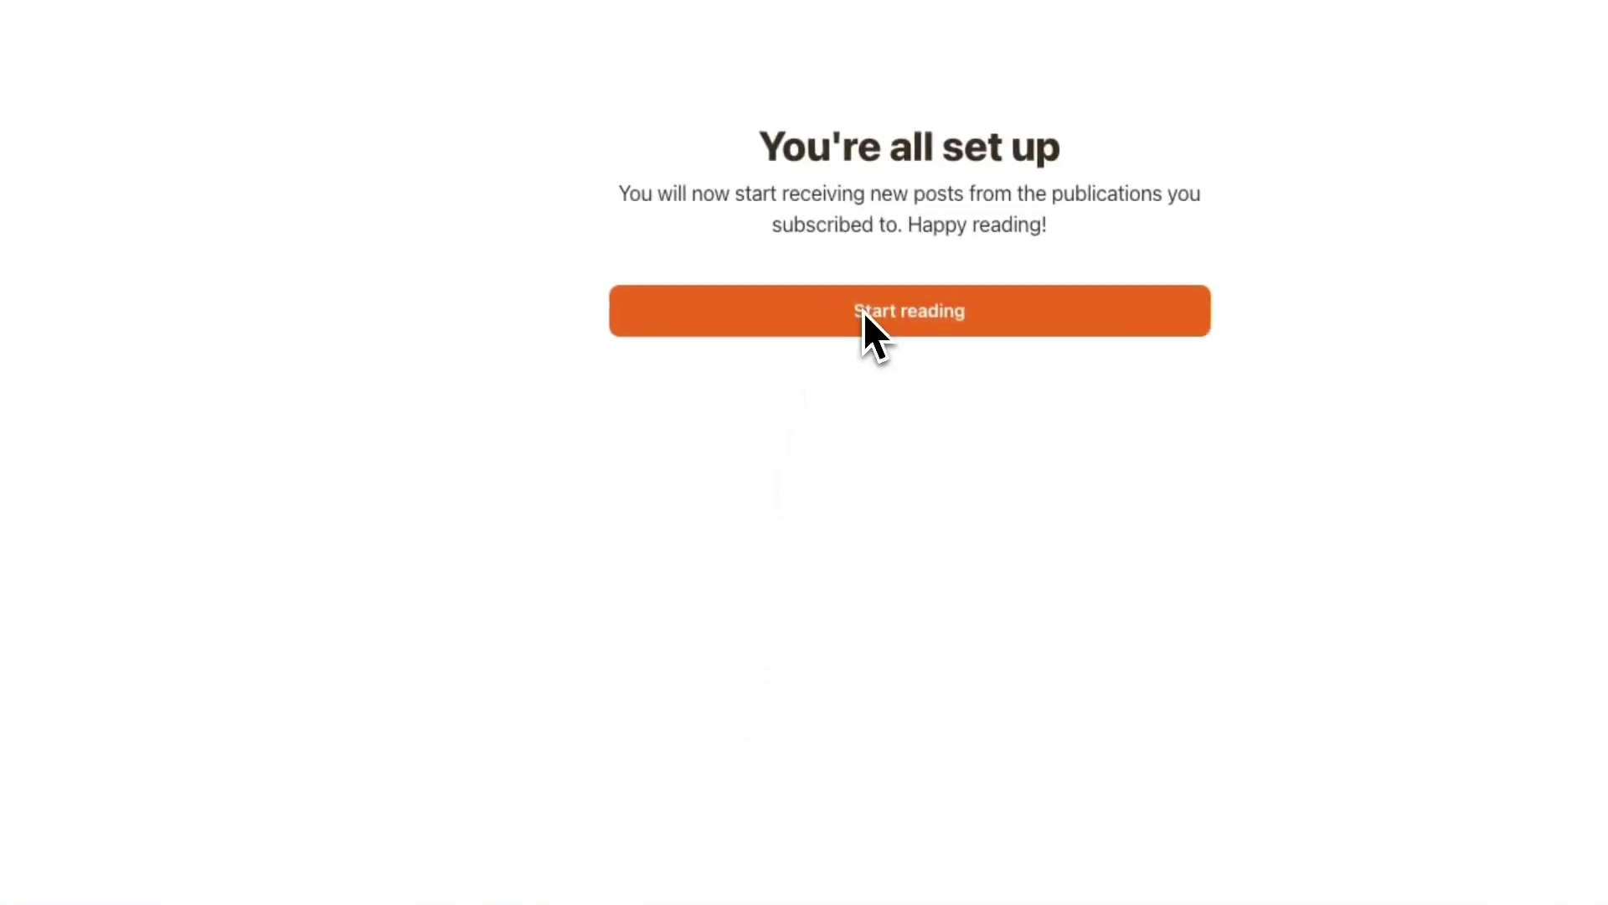
Enter the home feed and filter it to Education, then to Science
left_click(824, 180)
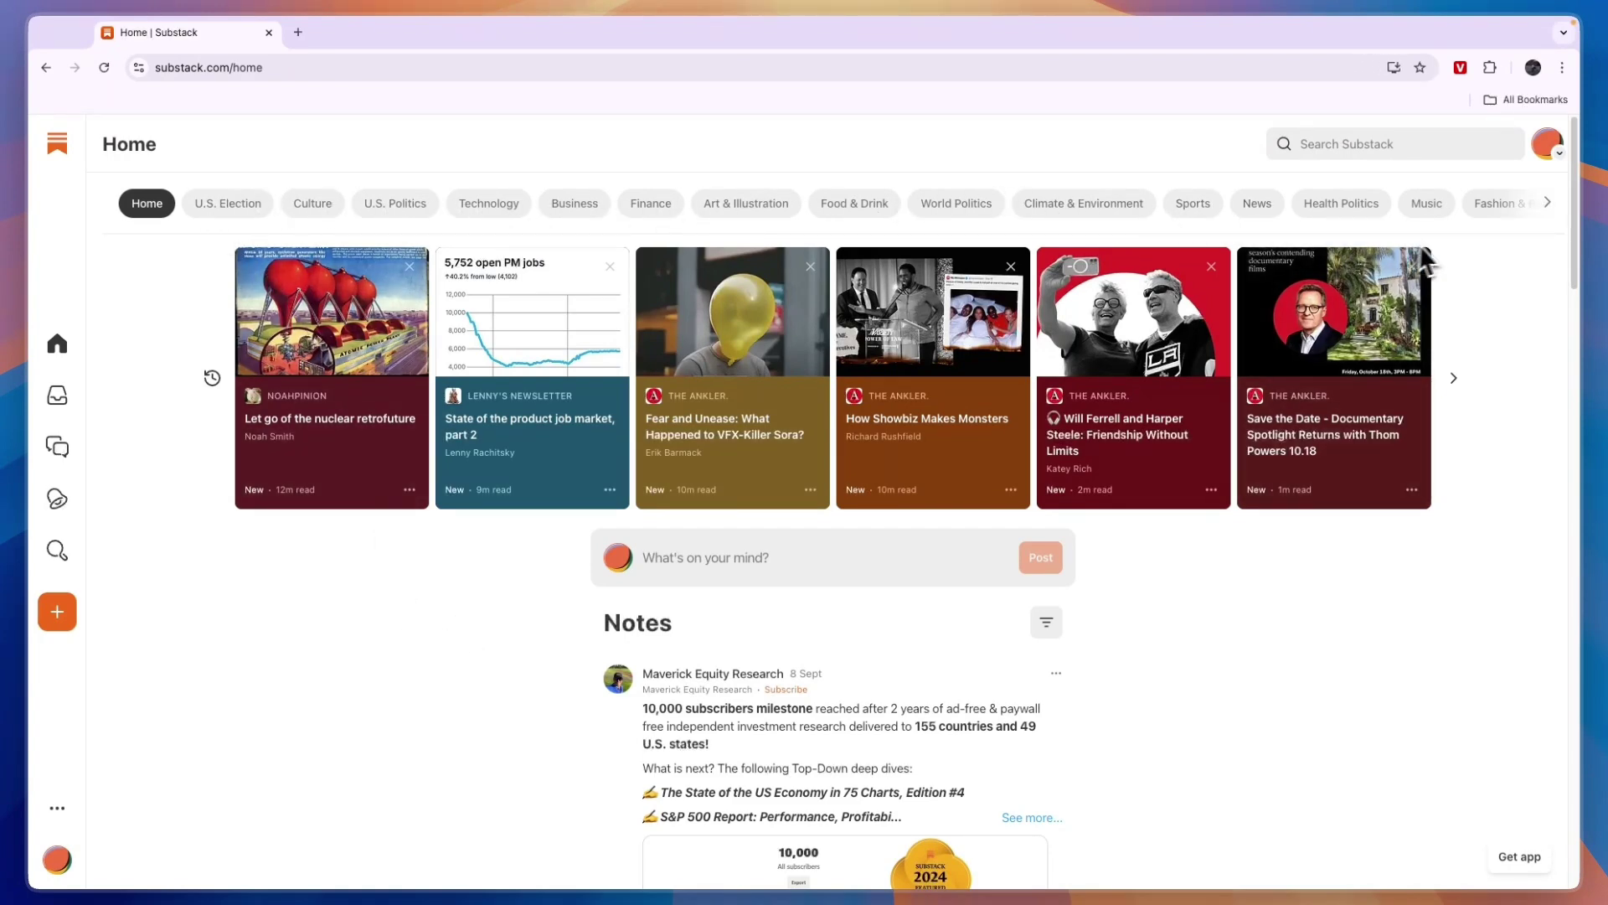
left_click(1548, 209)
left_click(1548, 212)
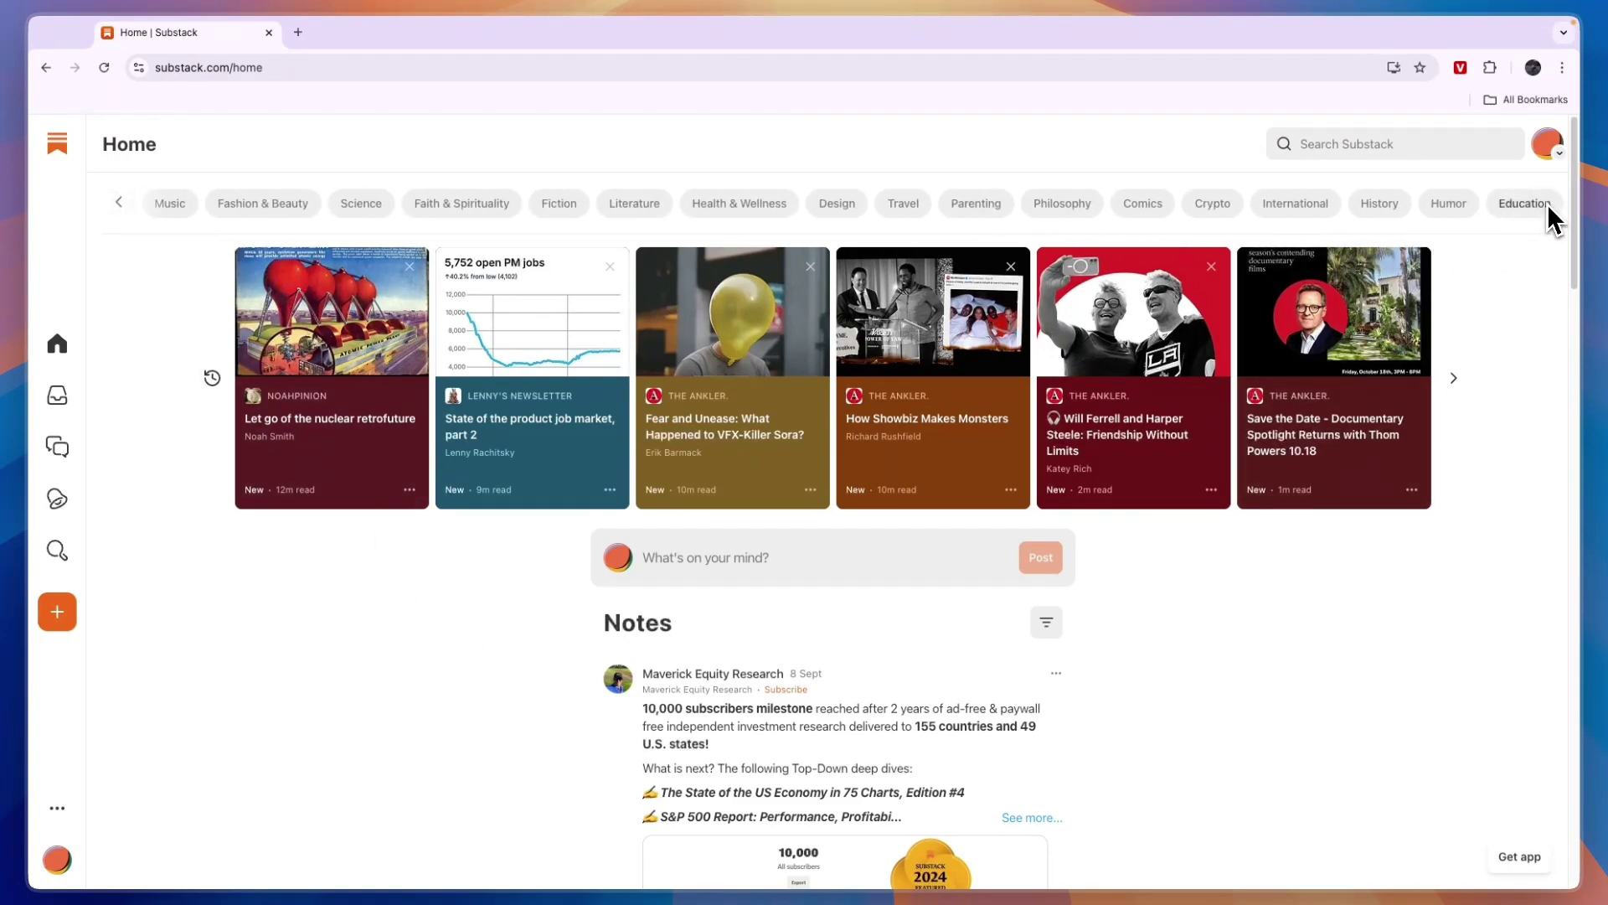
left_click(1551, 216)
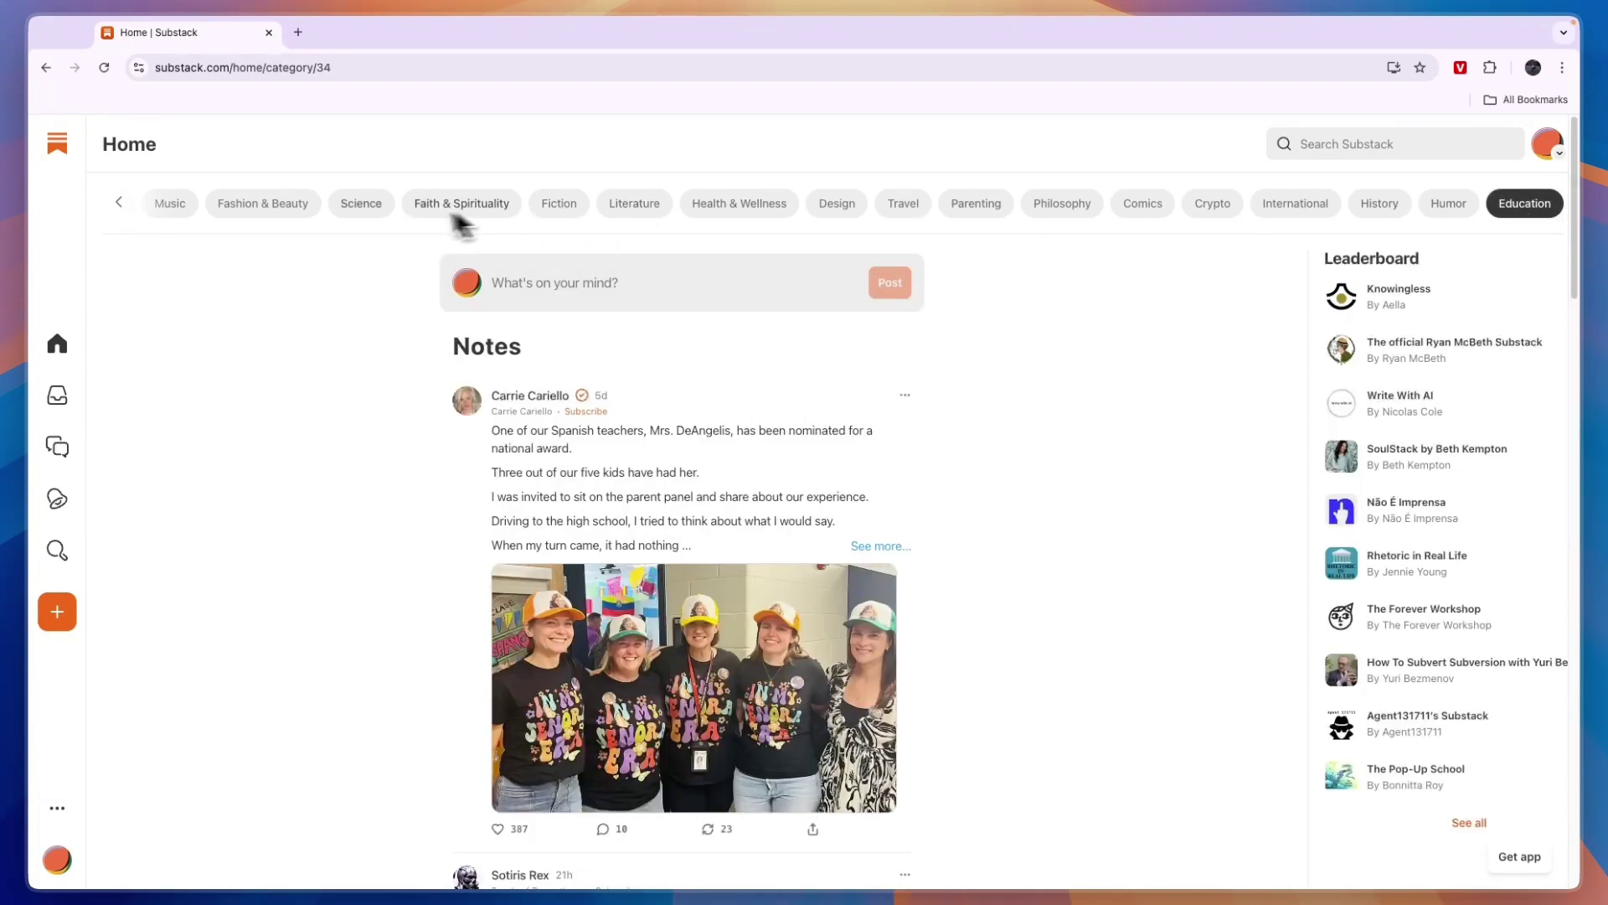
left_click(348, 209)
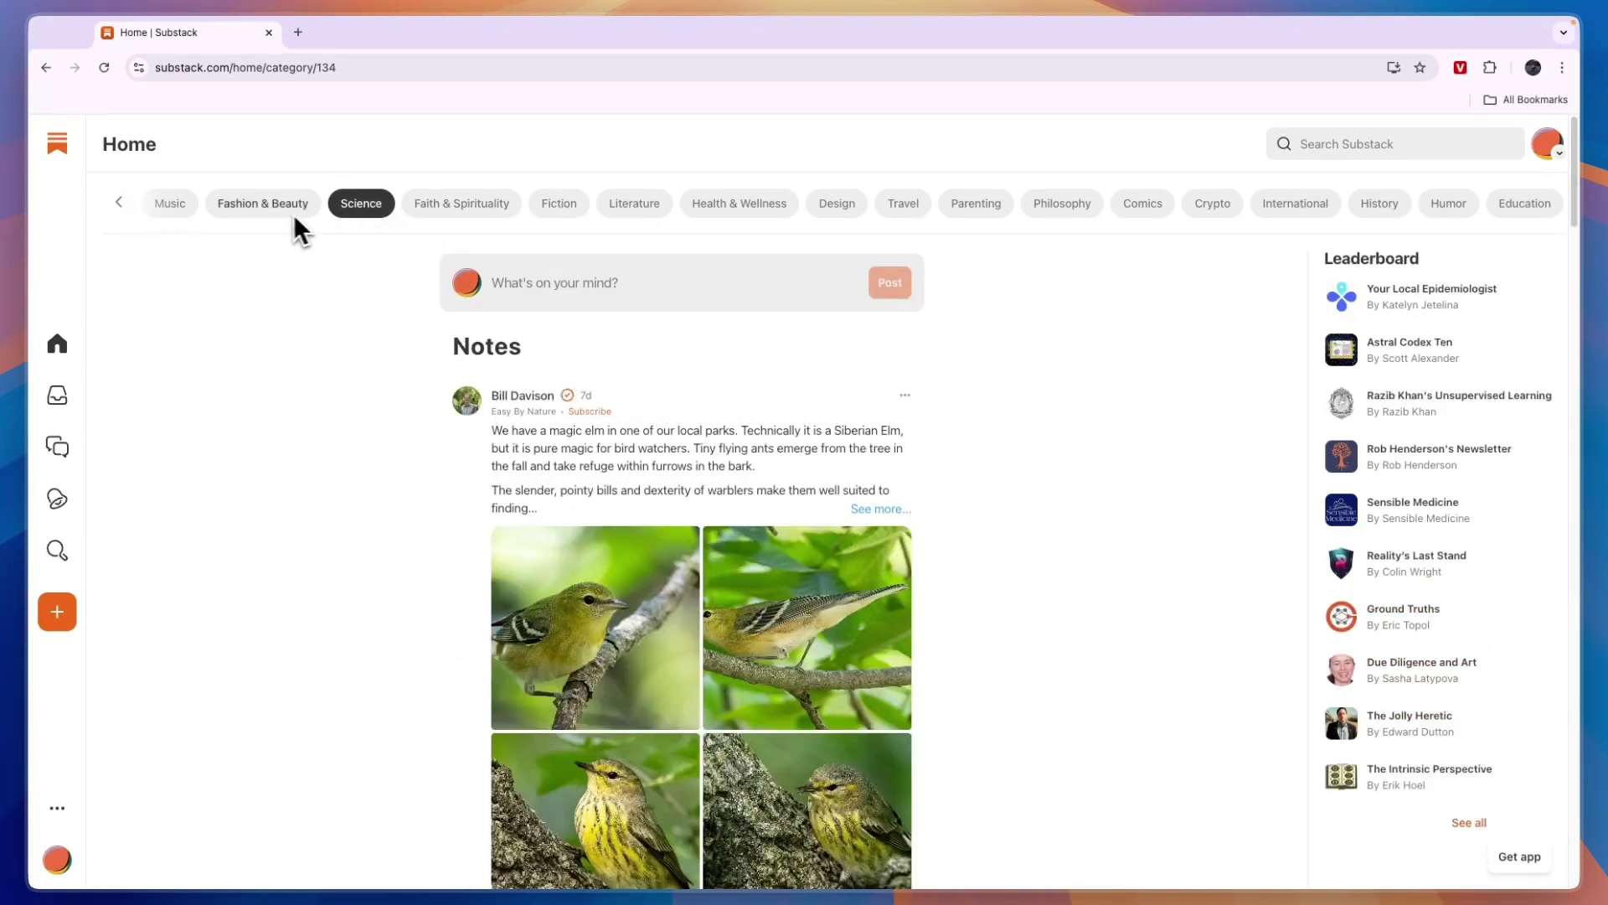
Start a new note, discard it unposted, and scroll through the Science feed
left_click_drag(445, 354, 534, 358)
left_click(376, 356)
left_click(540, 282)
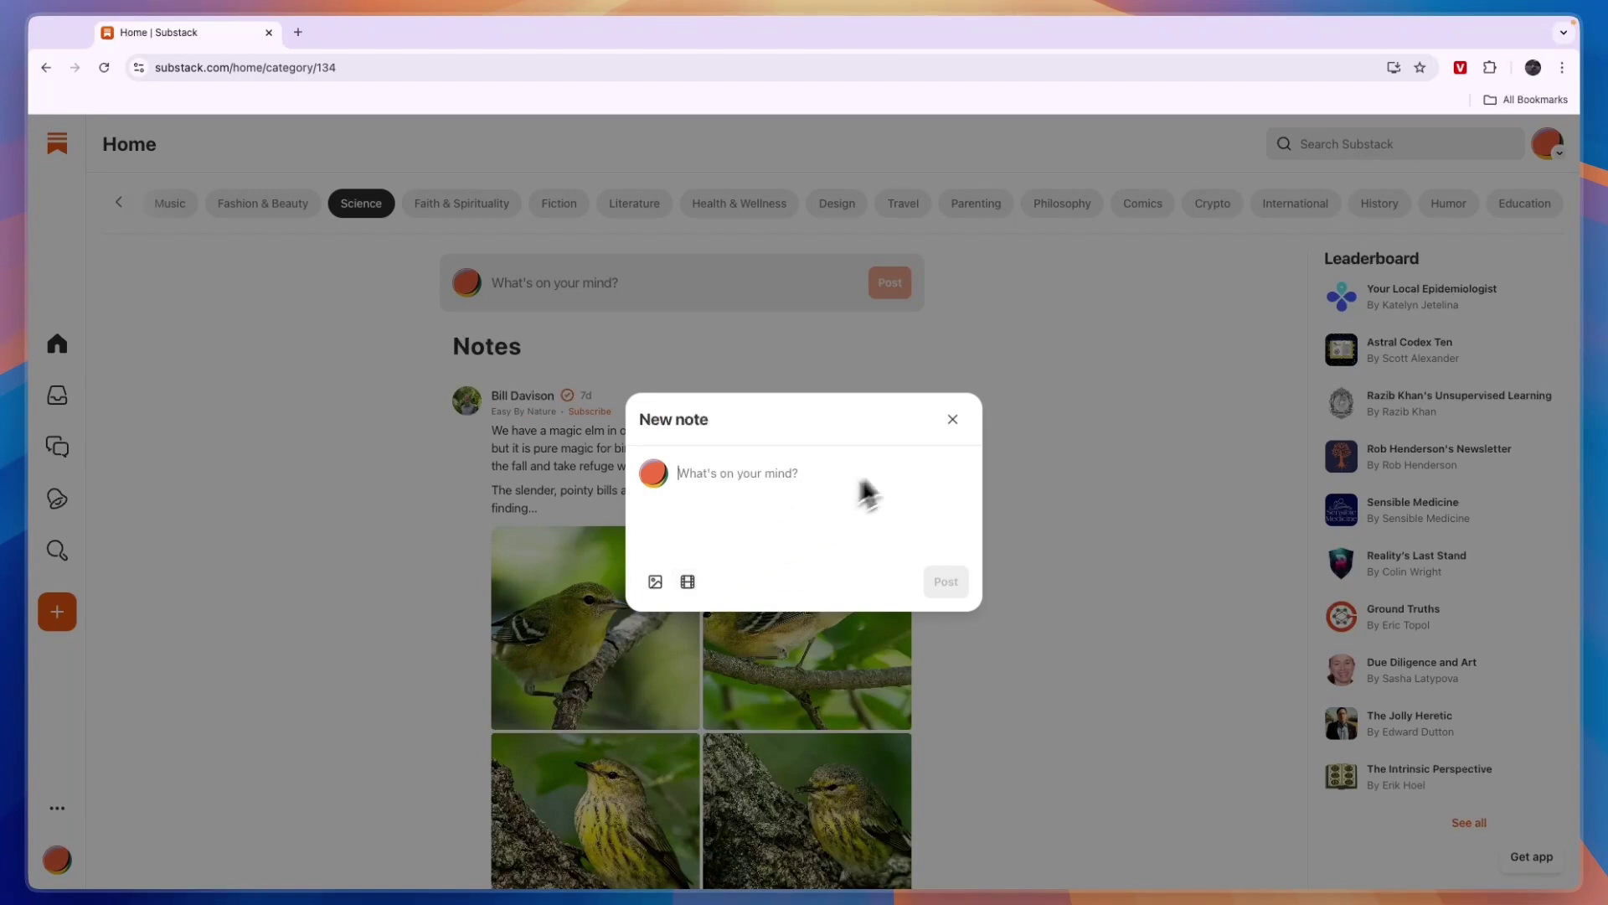
left_click(957, 421)
scroll(833, 463, "down", 7)
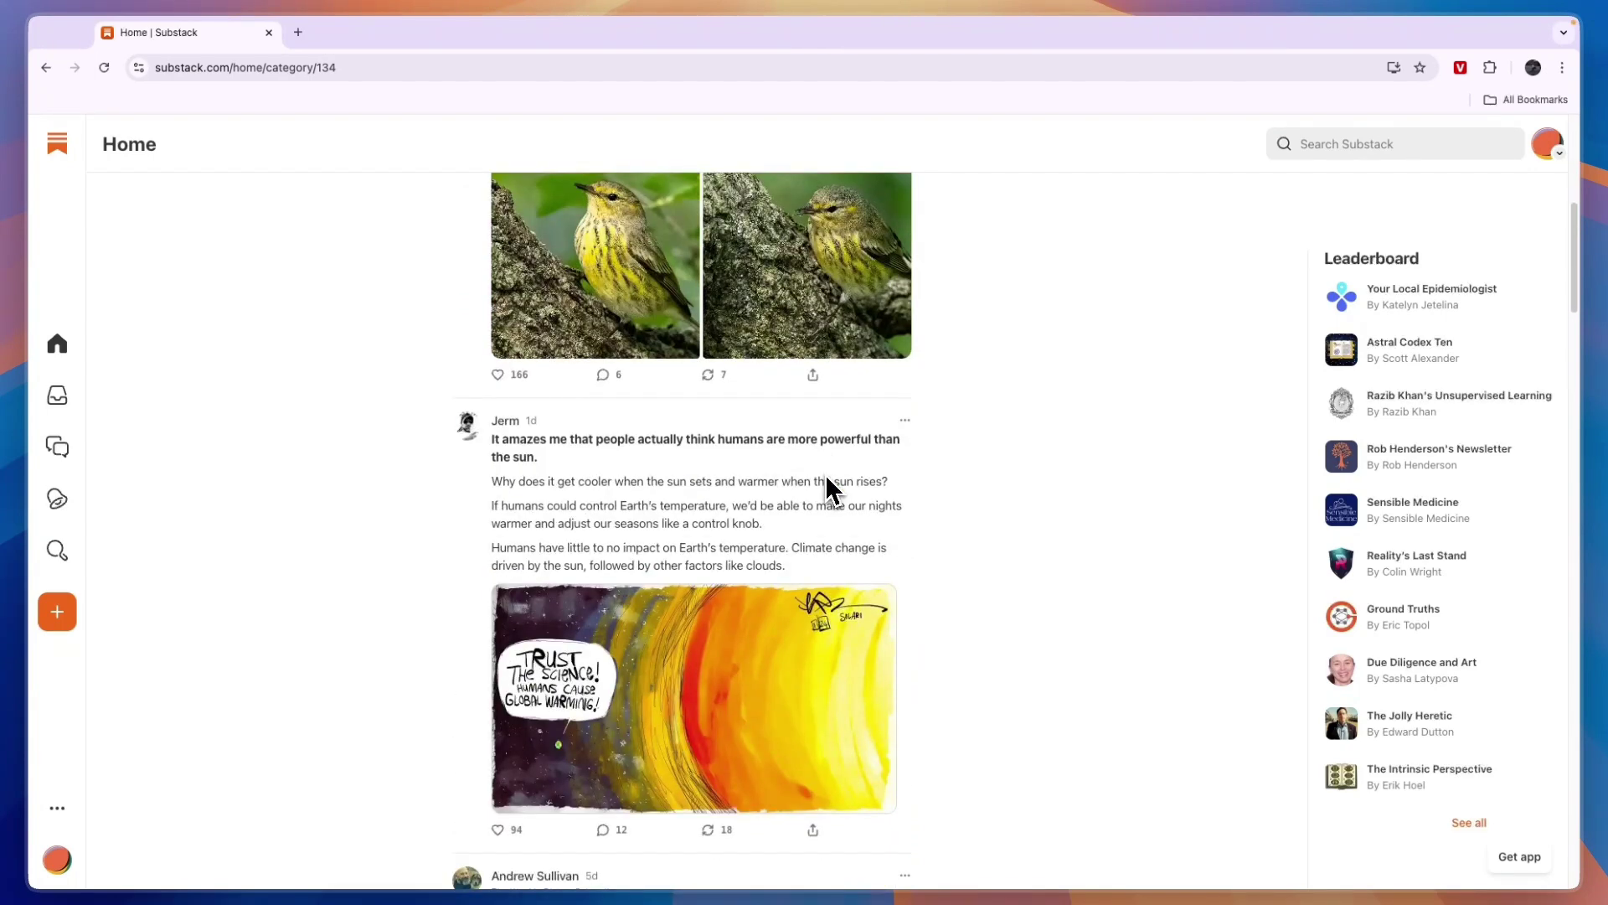
scroll(827, 486, "down", 2)
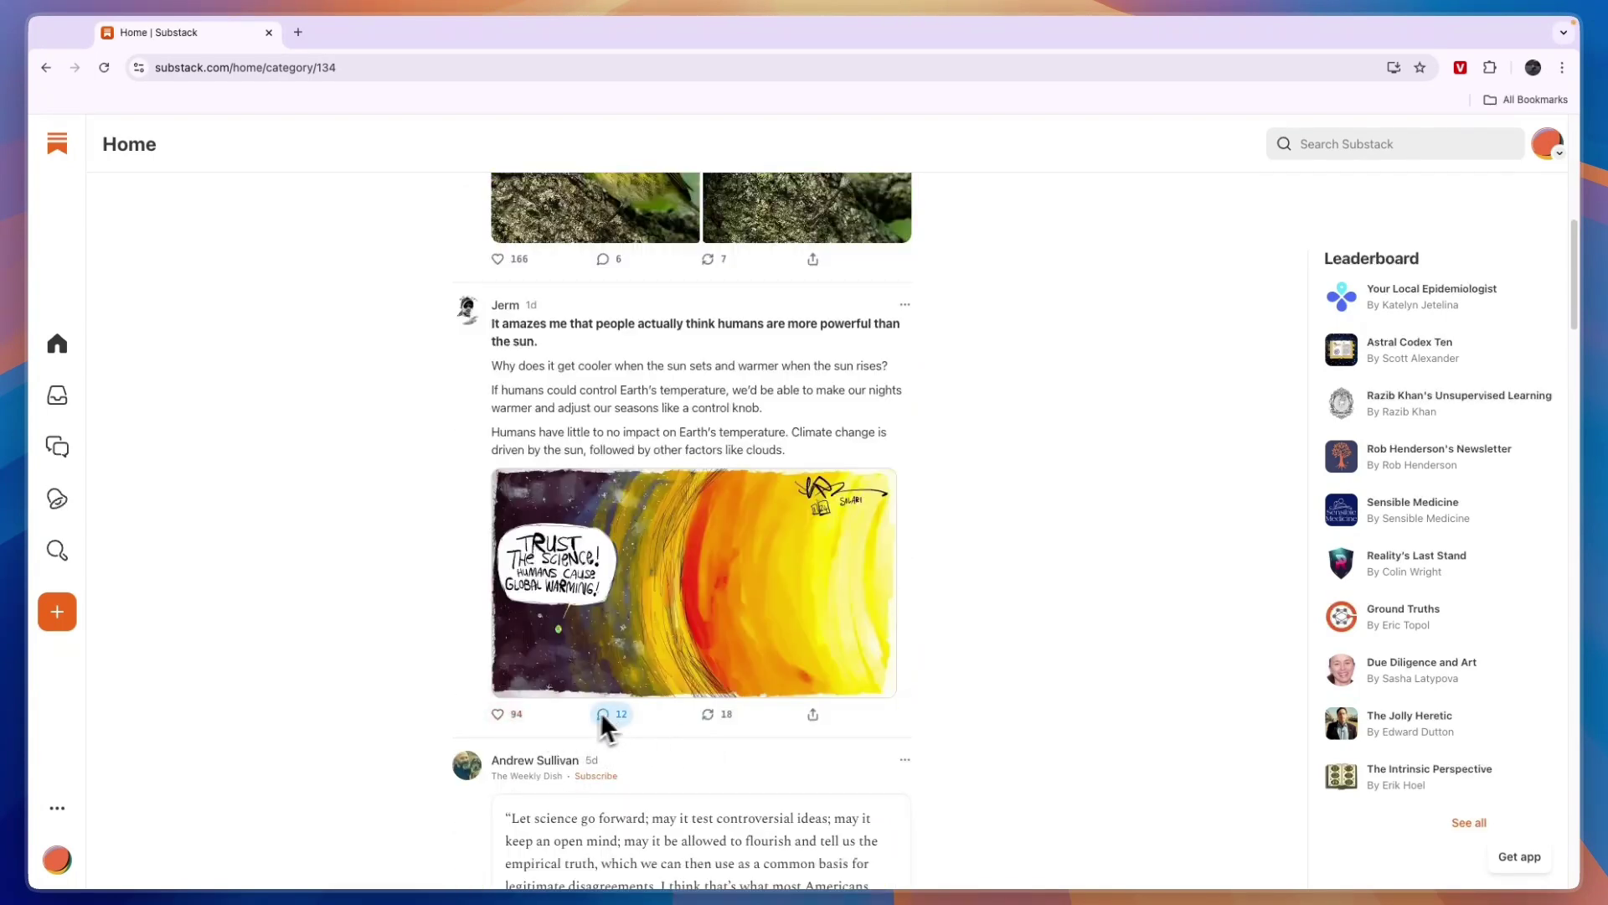
scroll(721, 729, "down", 4)
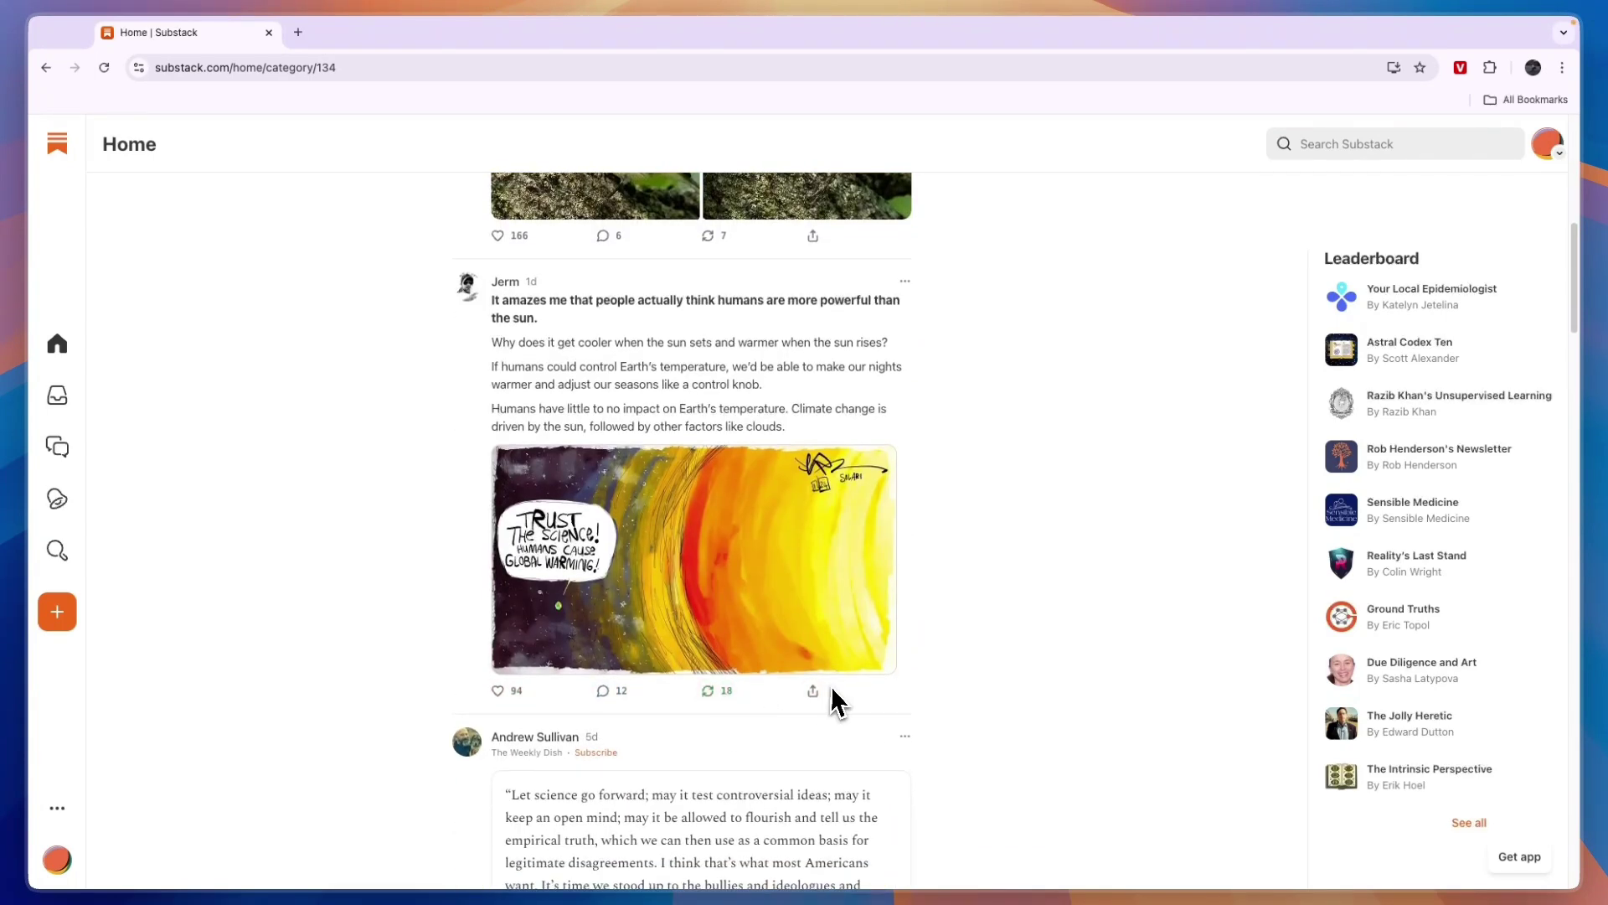
scroll(840, 690, "down", 20)
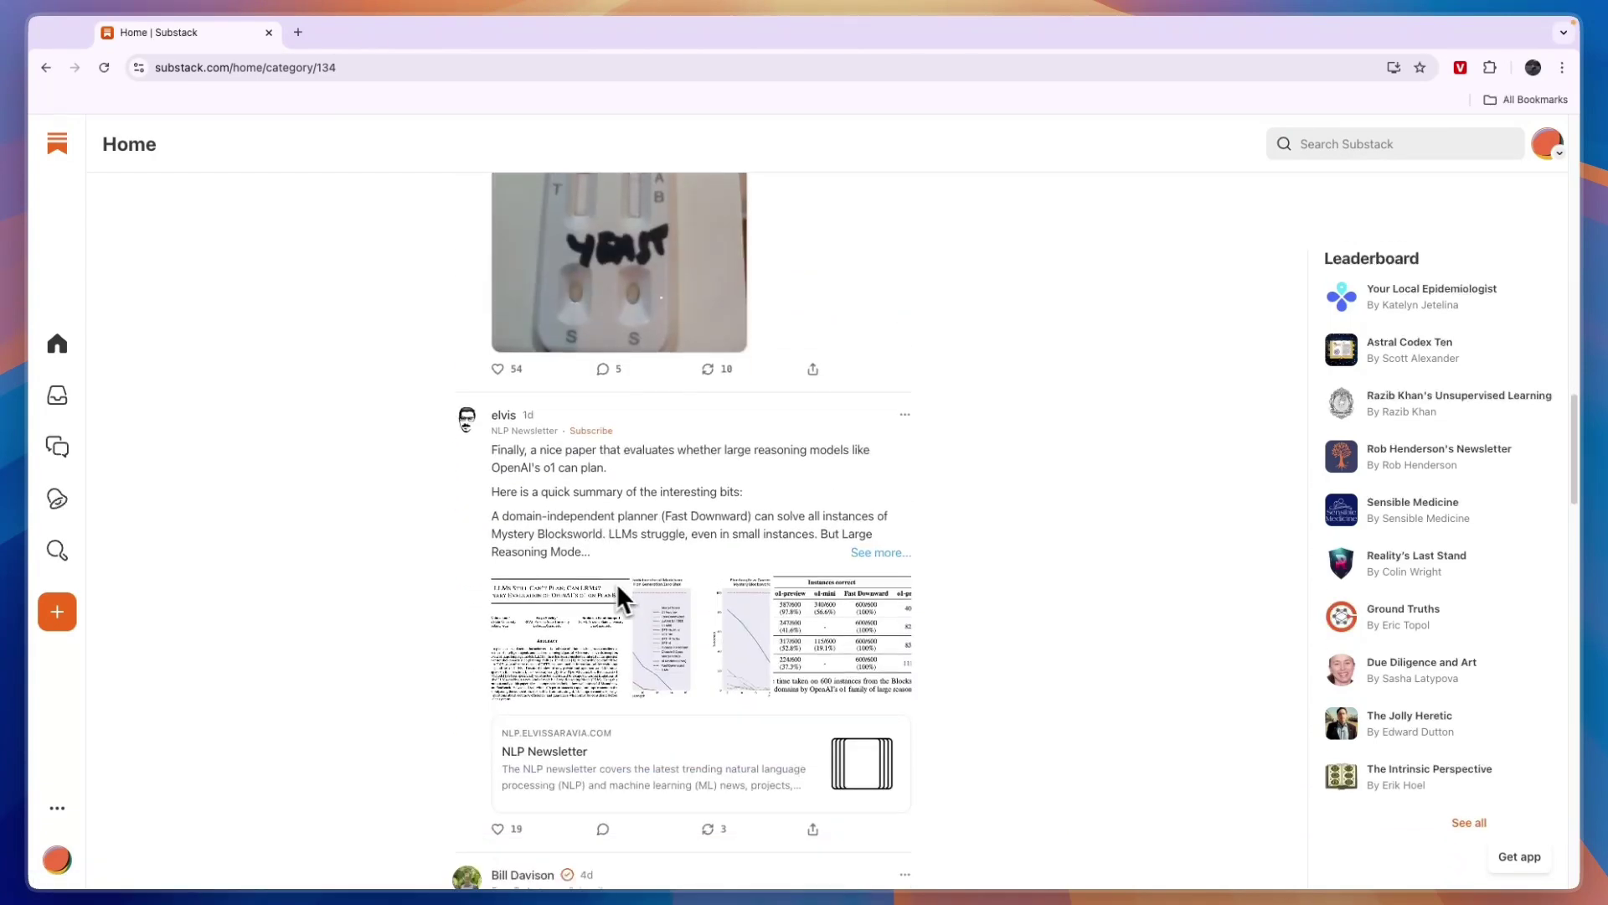
scroll(635, 592, "up", 11)
scroll(619, 597, "up", 12)
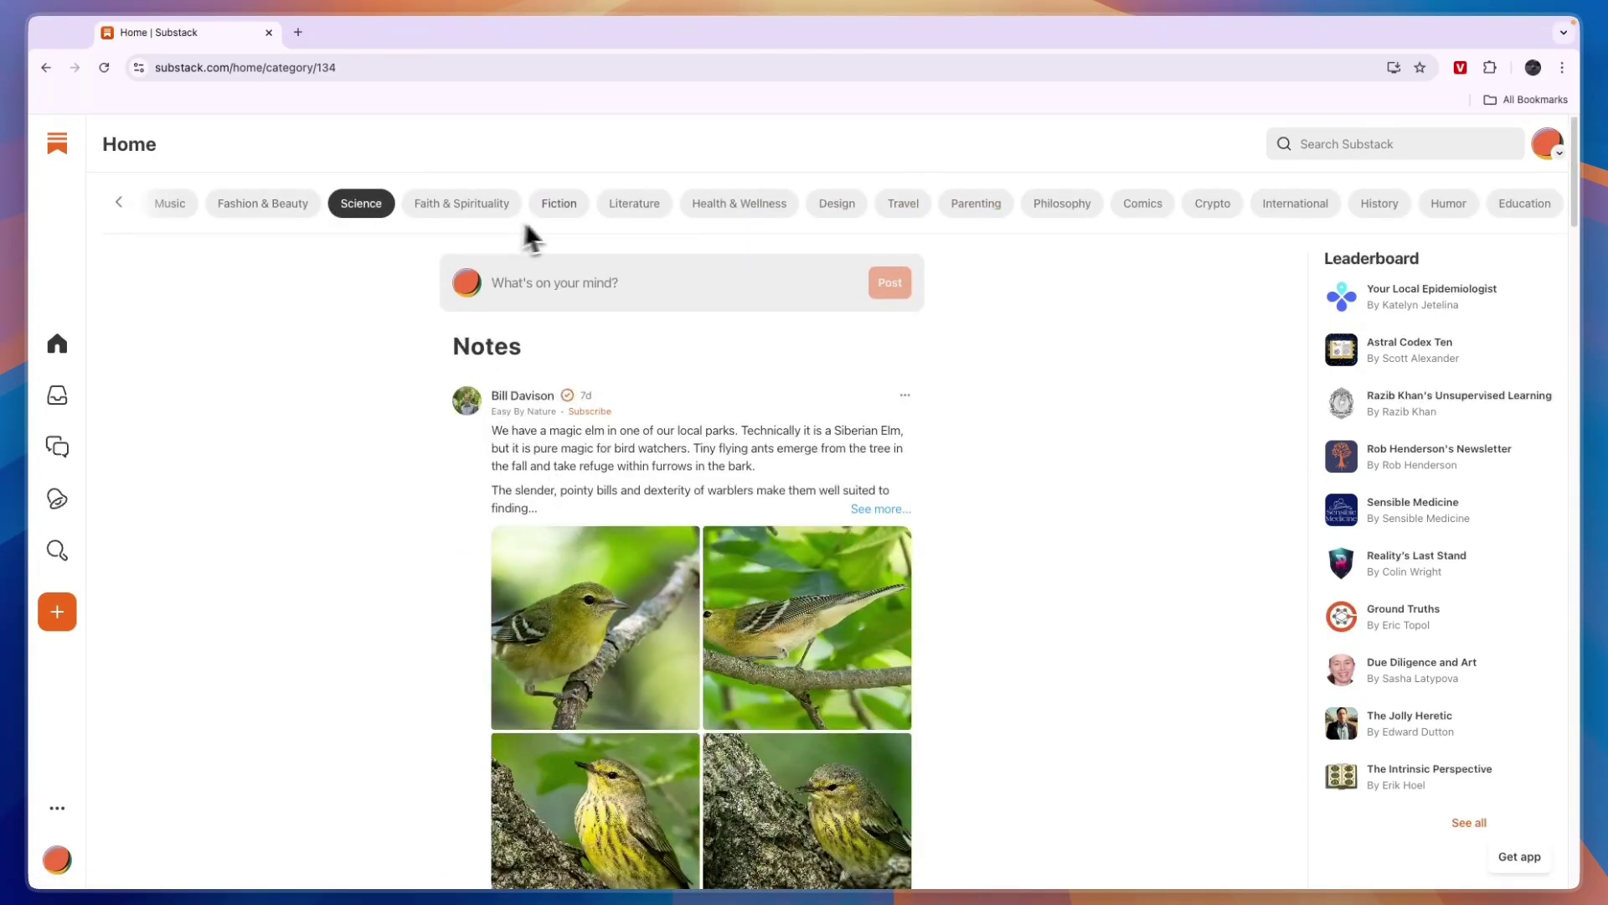
Browse the Fiction and Philosophy categories, then view the Ask Polly site without subscribing
left_click(556, 208)
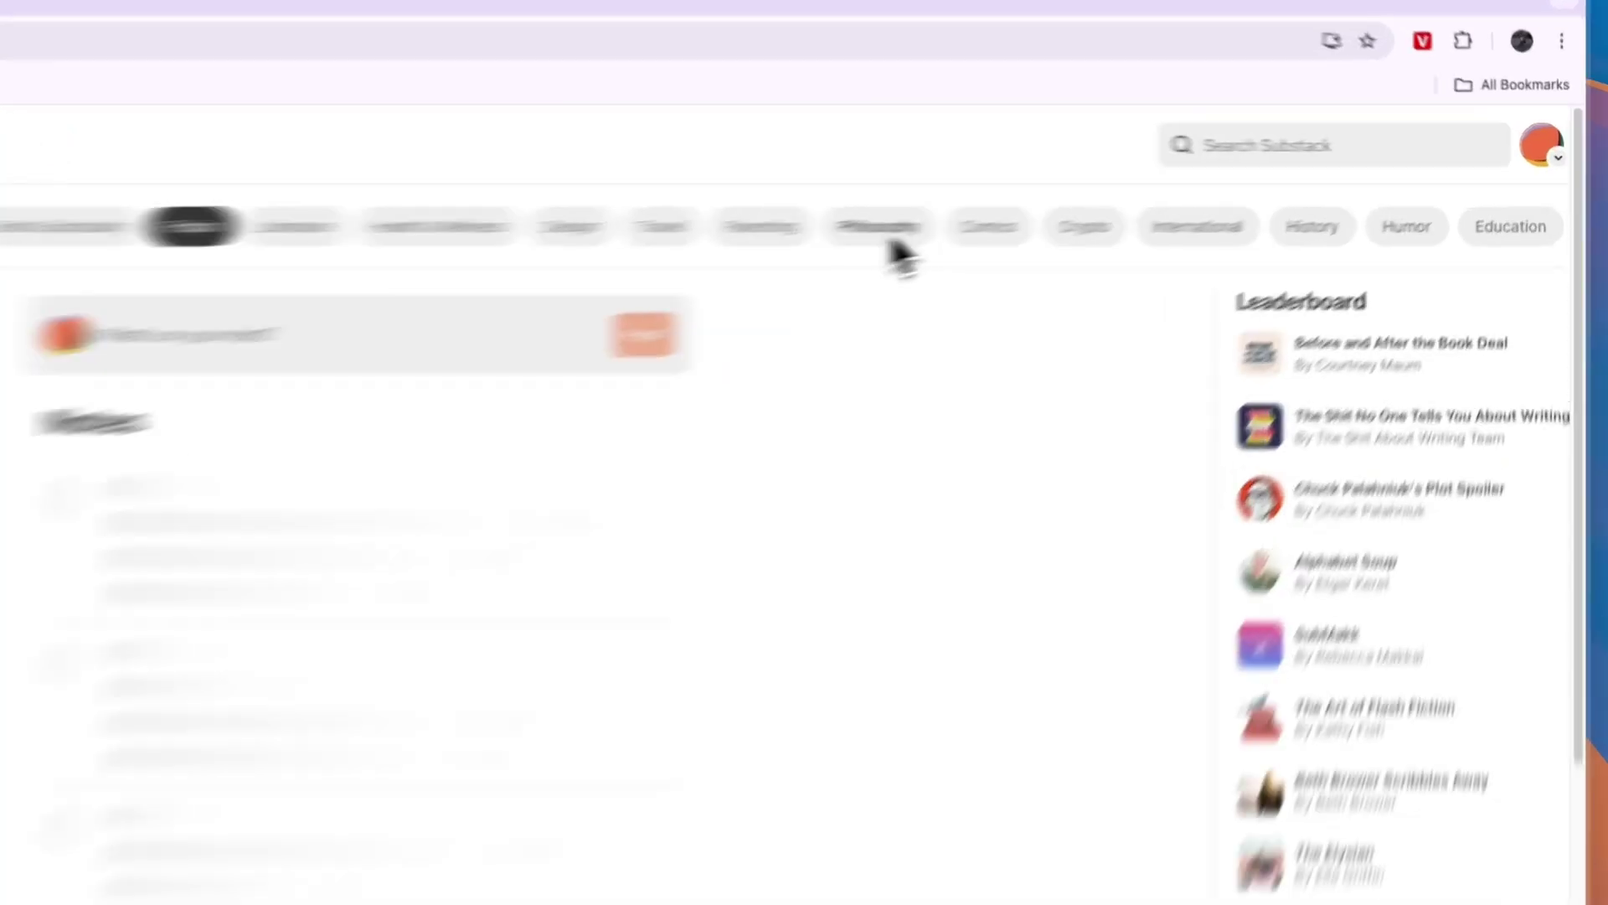
left_click(1061, 207)
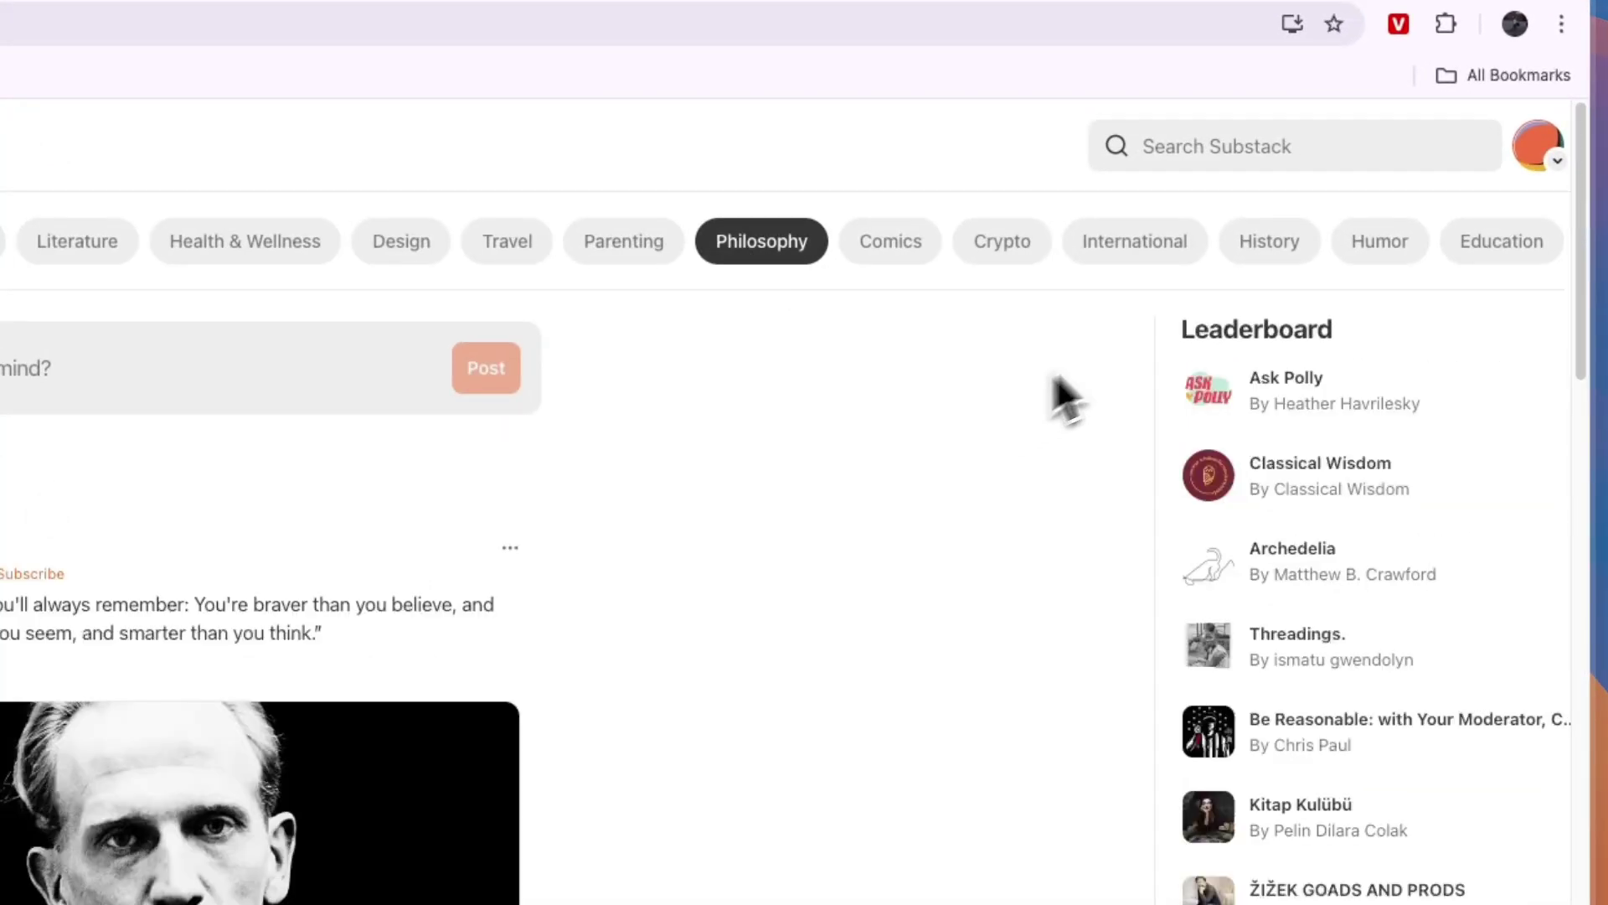
left_click_drag(1183, 333, 1353, 356)
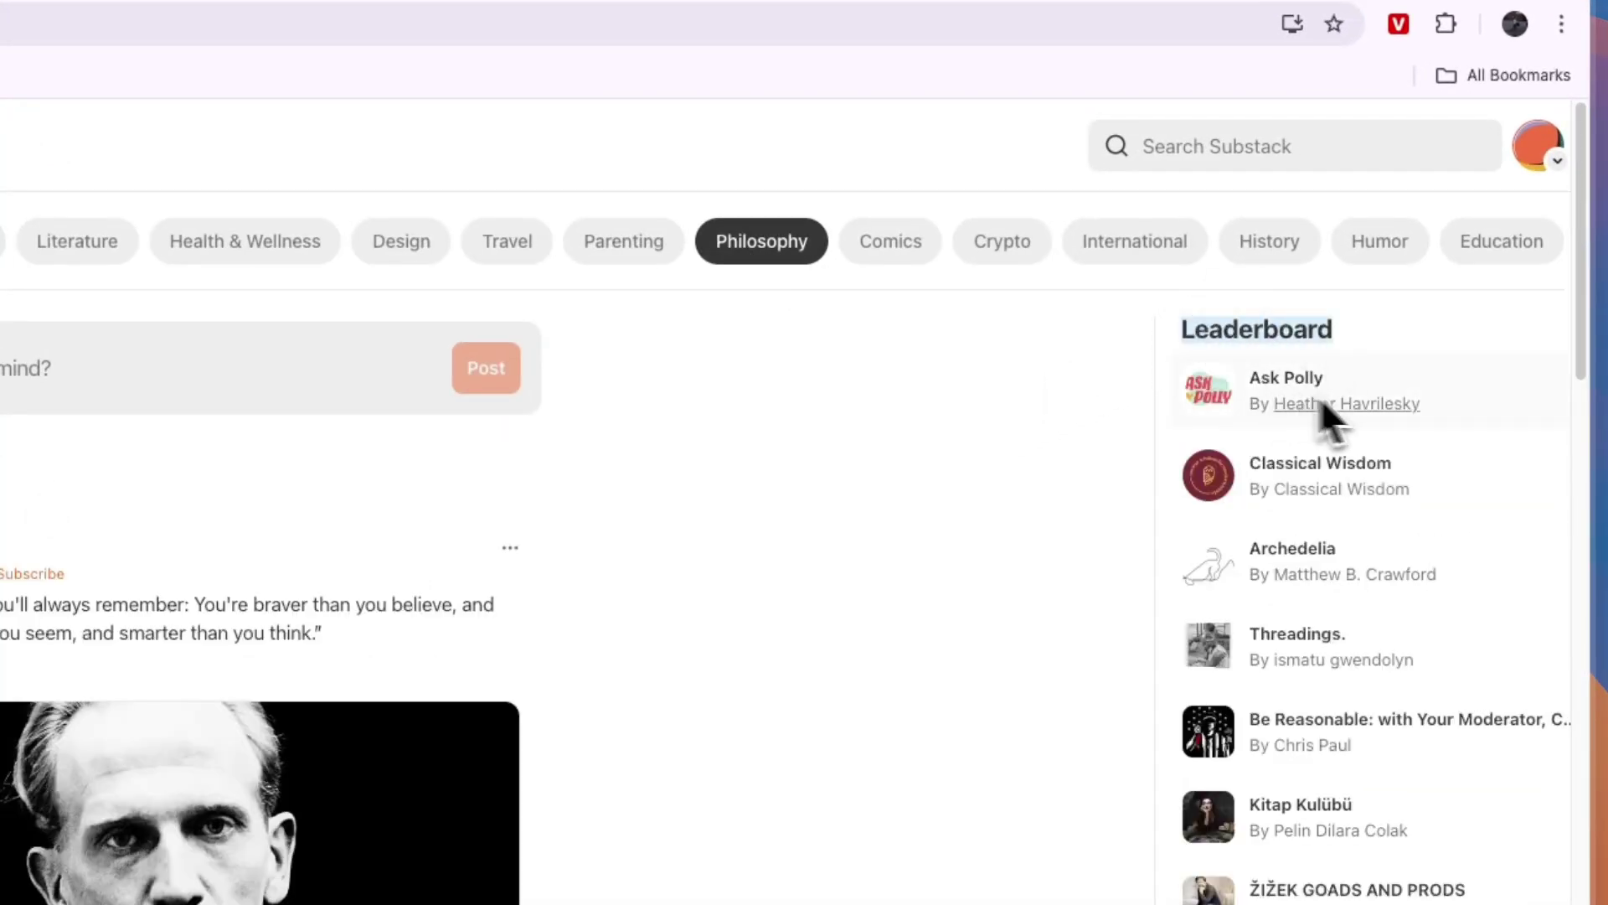
left_click(1387, 344)
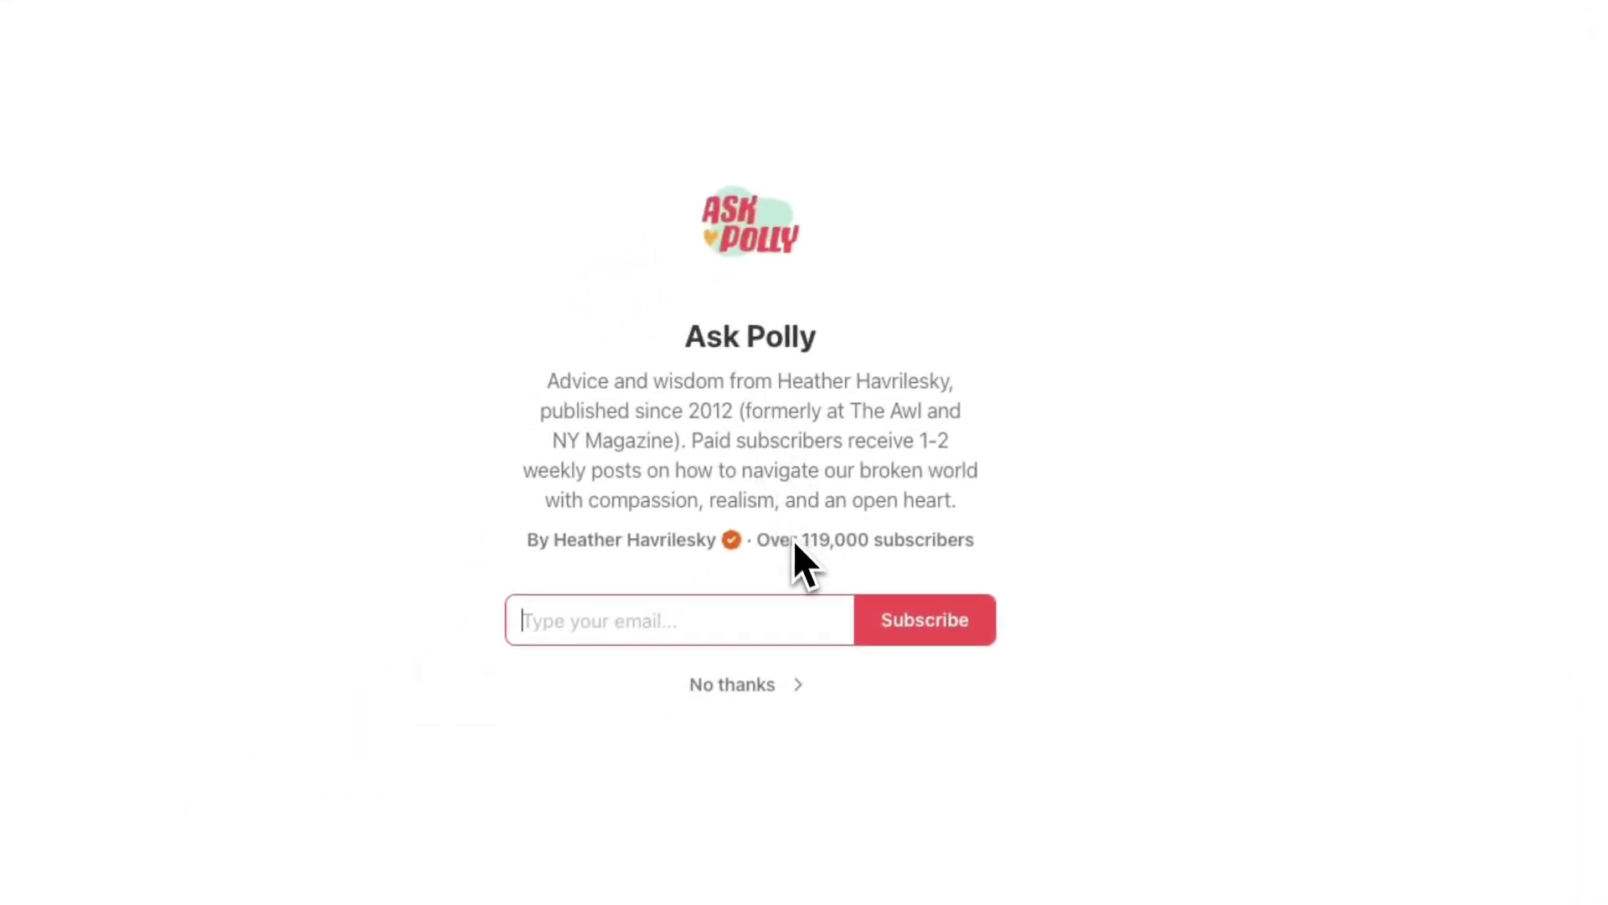
left_click_drag(804, 551, 833, 543)
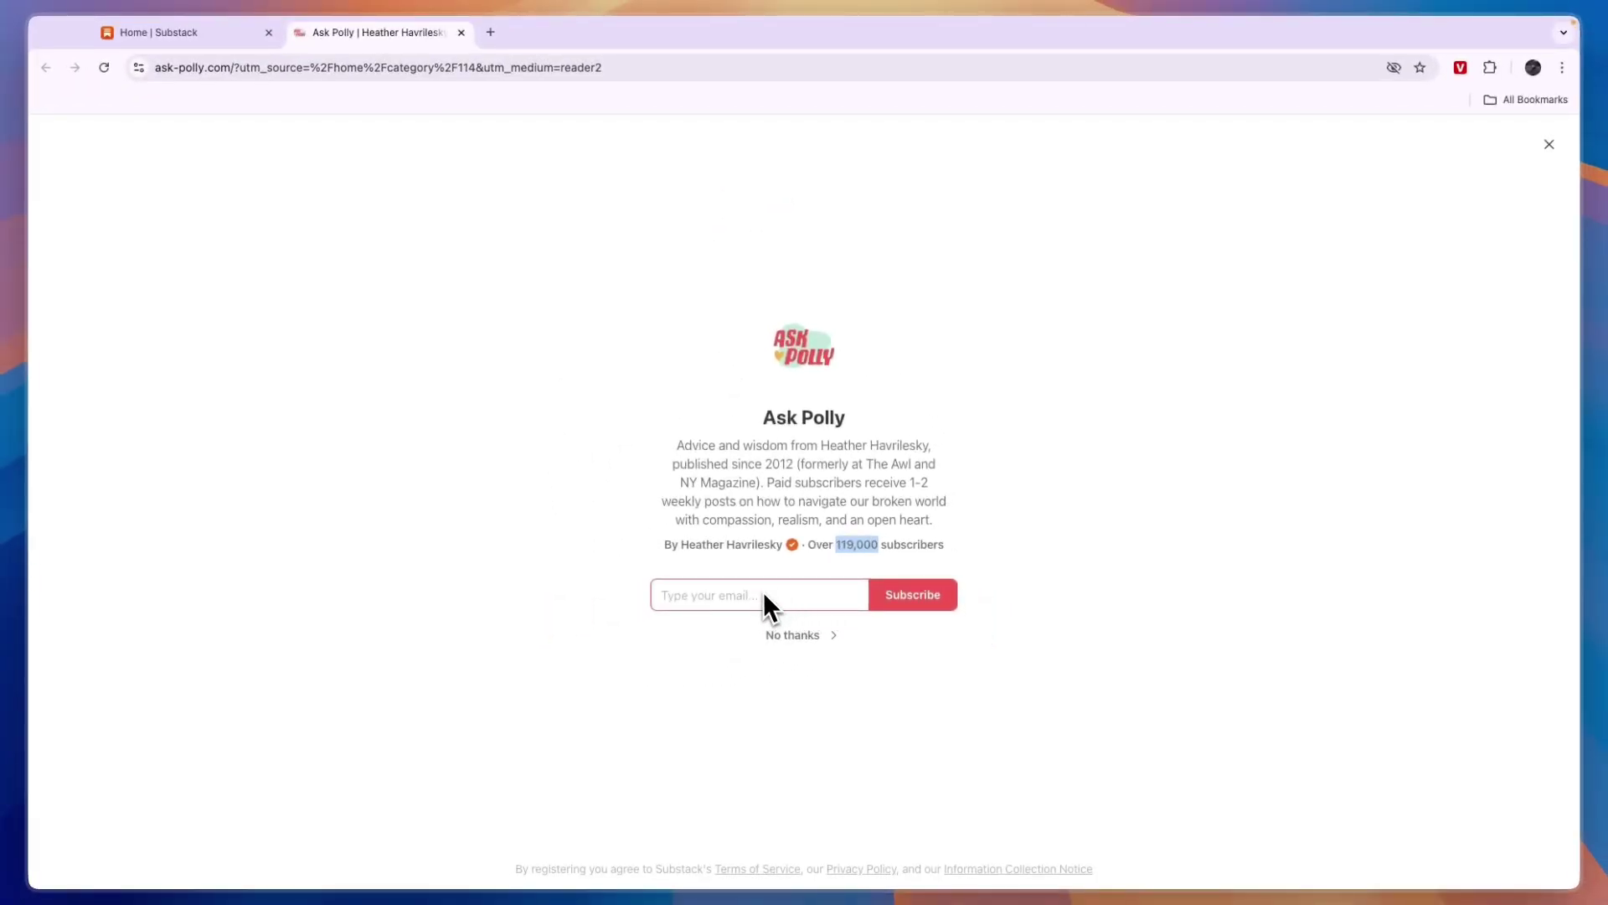
left_click(779, 634)
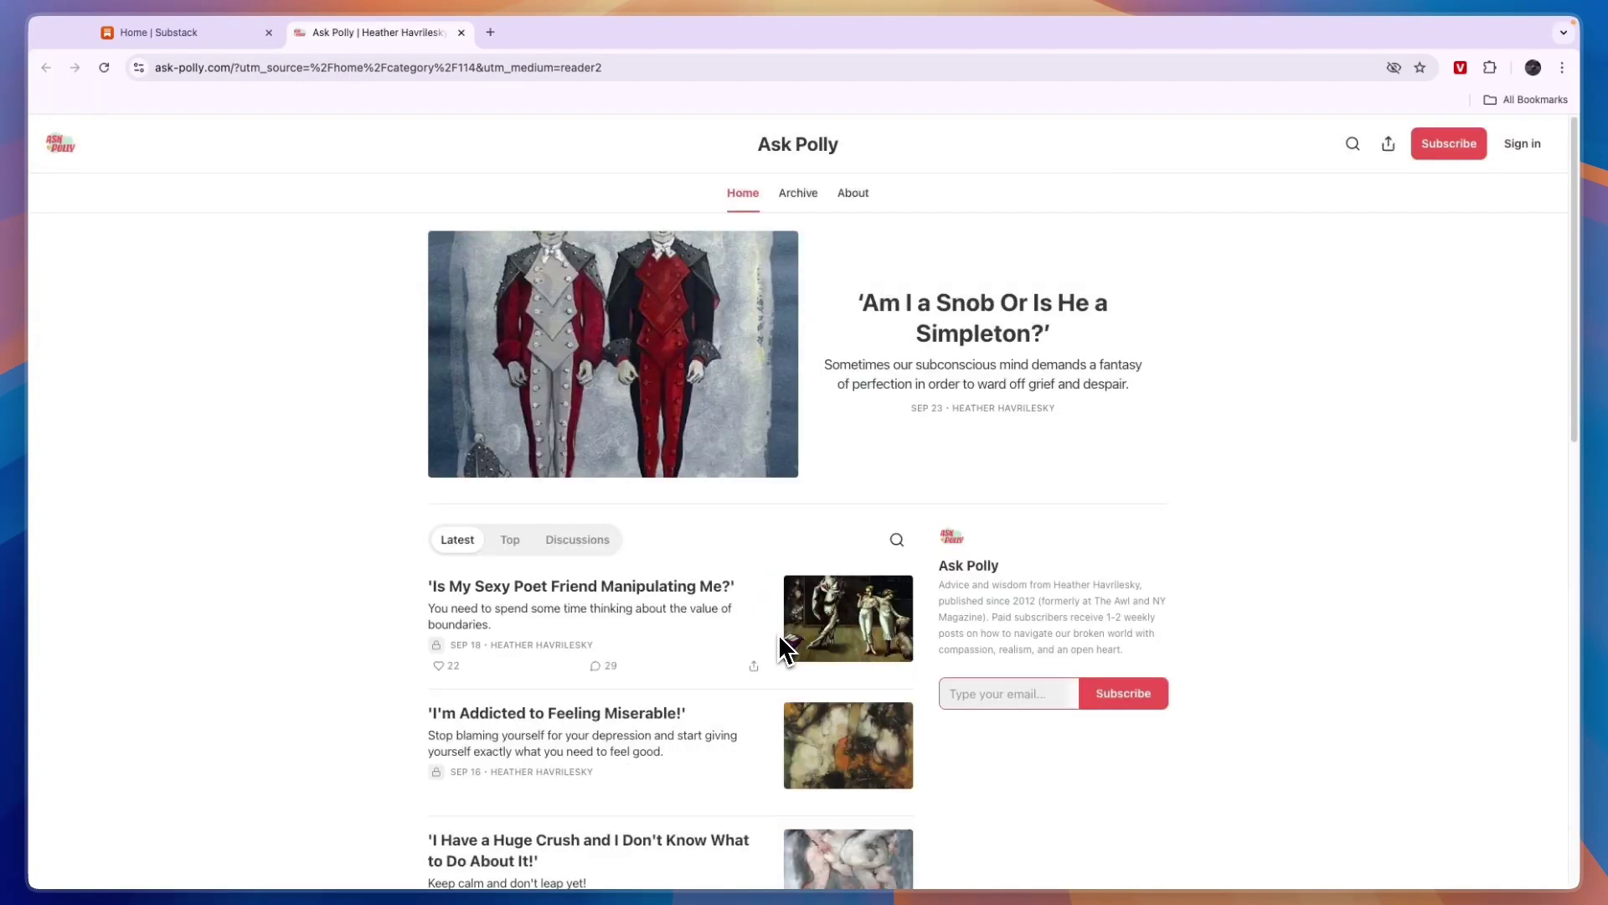
Read 'I Can't Decide What I Truly Want!', dismiss the subscribe popup, return to Ask Polly's home
scroll(613, 560, "down", 3)
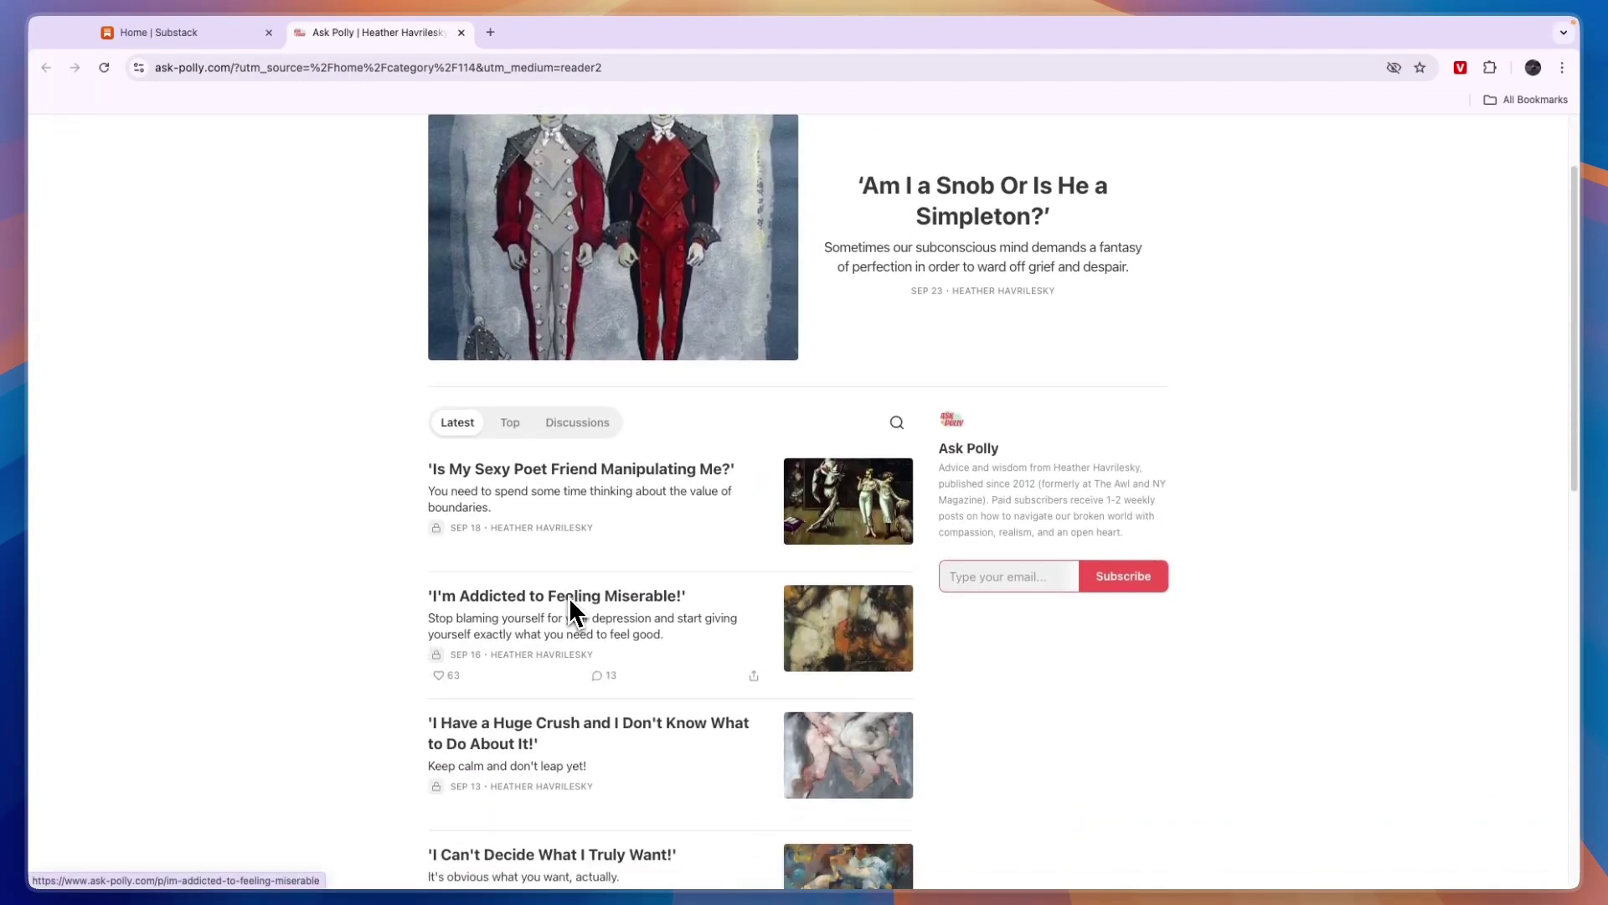
scroll(571, 596, "down", 3)
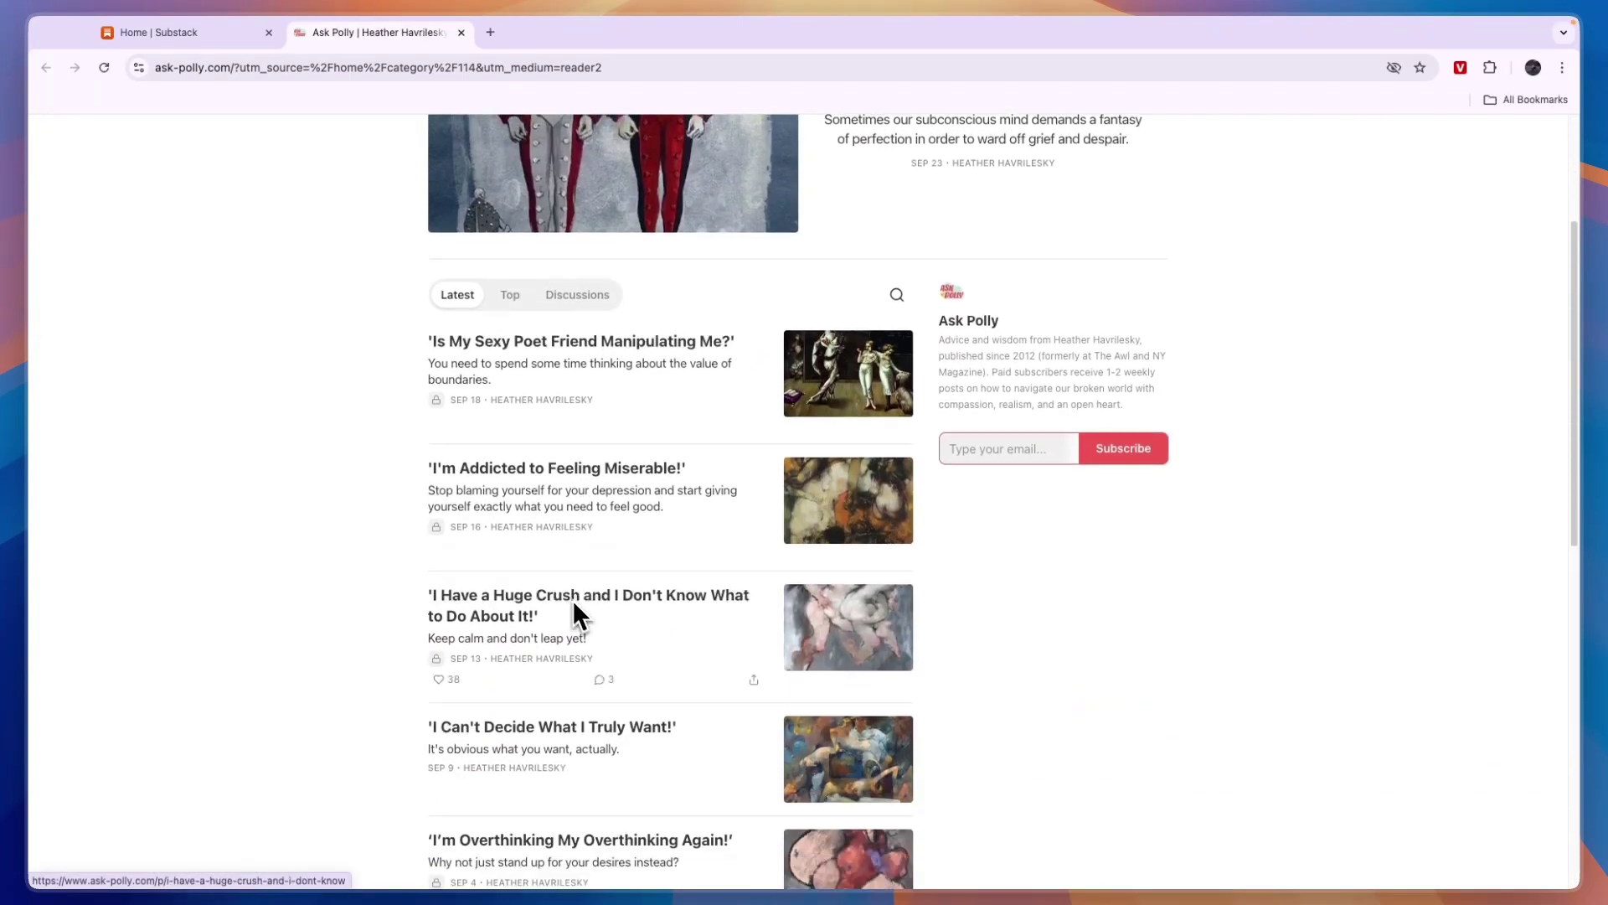
left_click(517, 730)
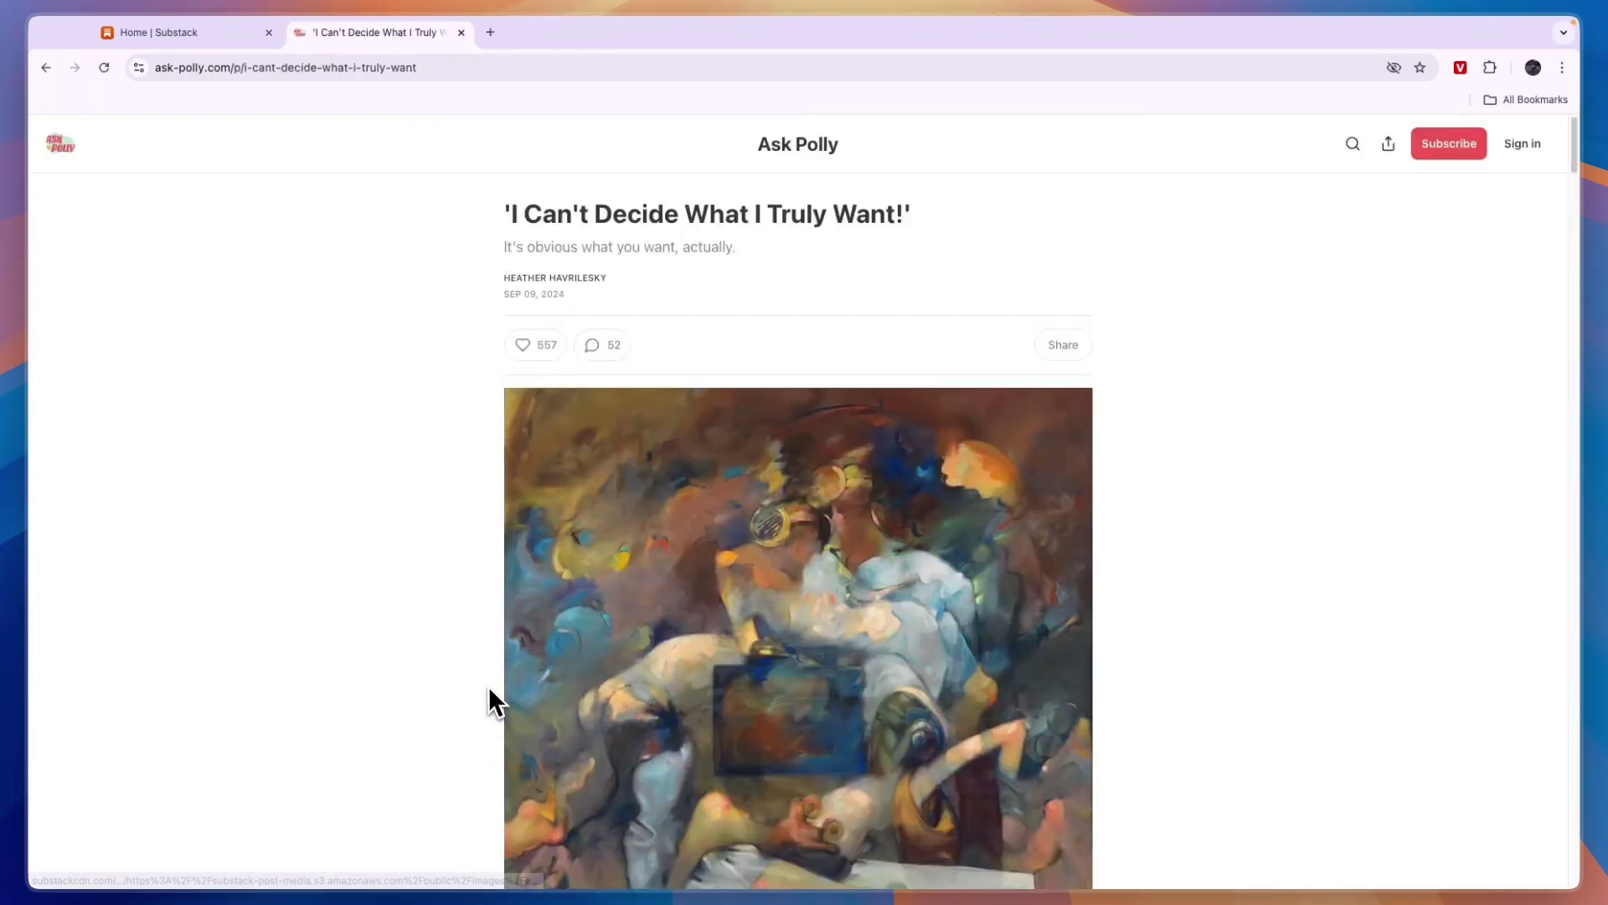
scroll(620, 679, "down", 3)
scroll(611, 678, "down", 6)
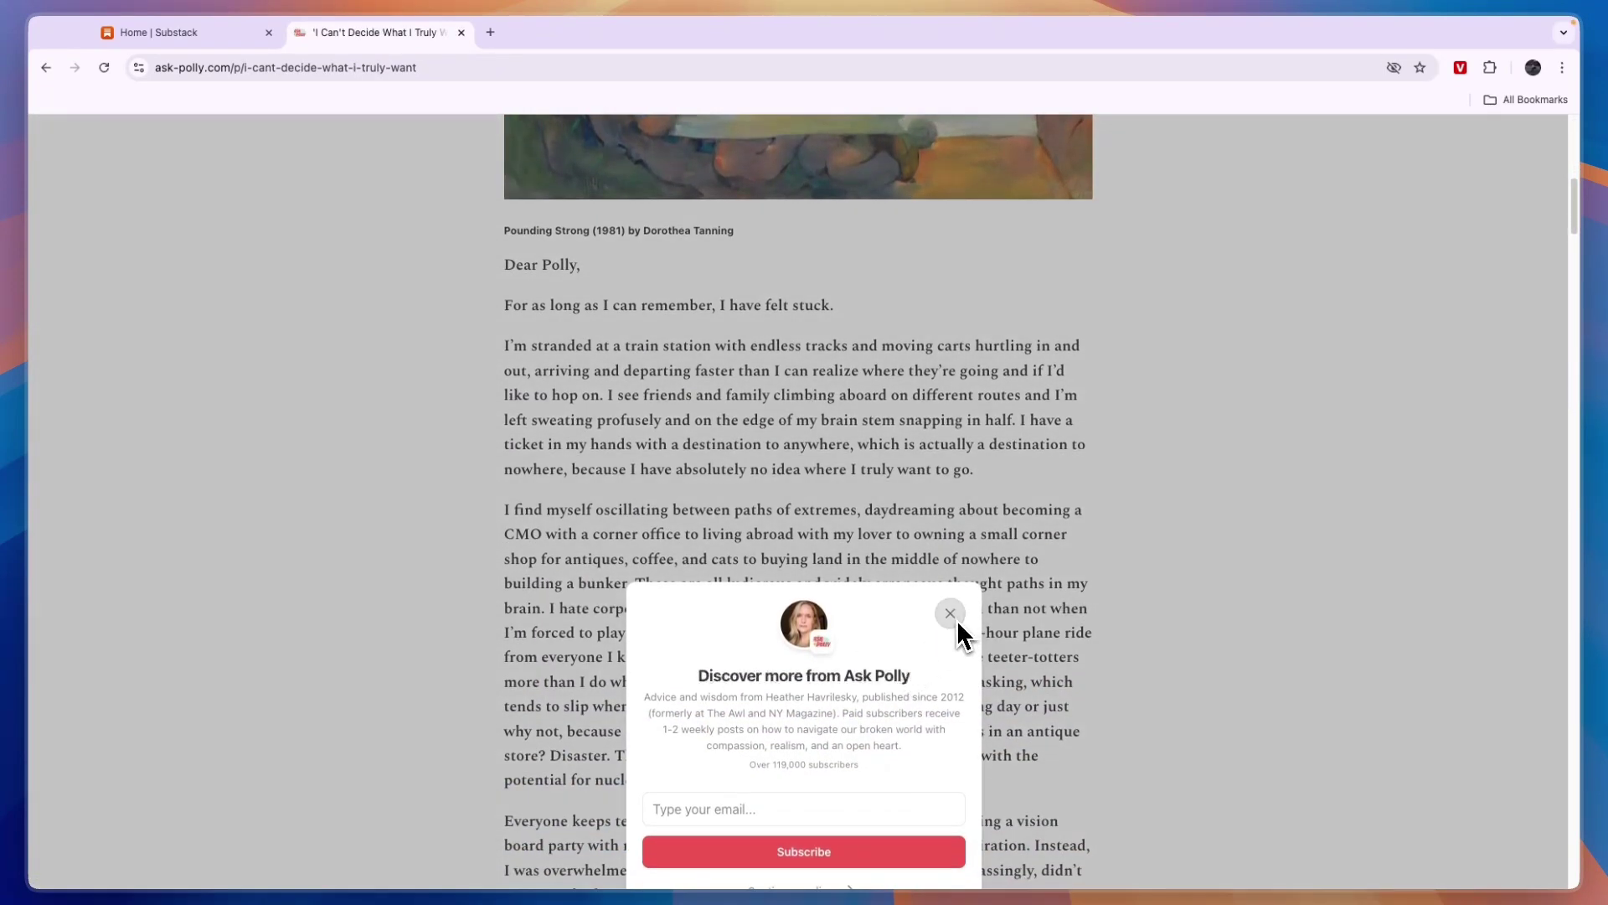
left_click(950, 613)
scroll(223, 172, "down", 15)
left_click(58, 149)
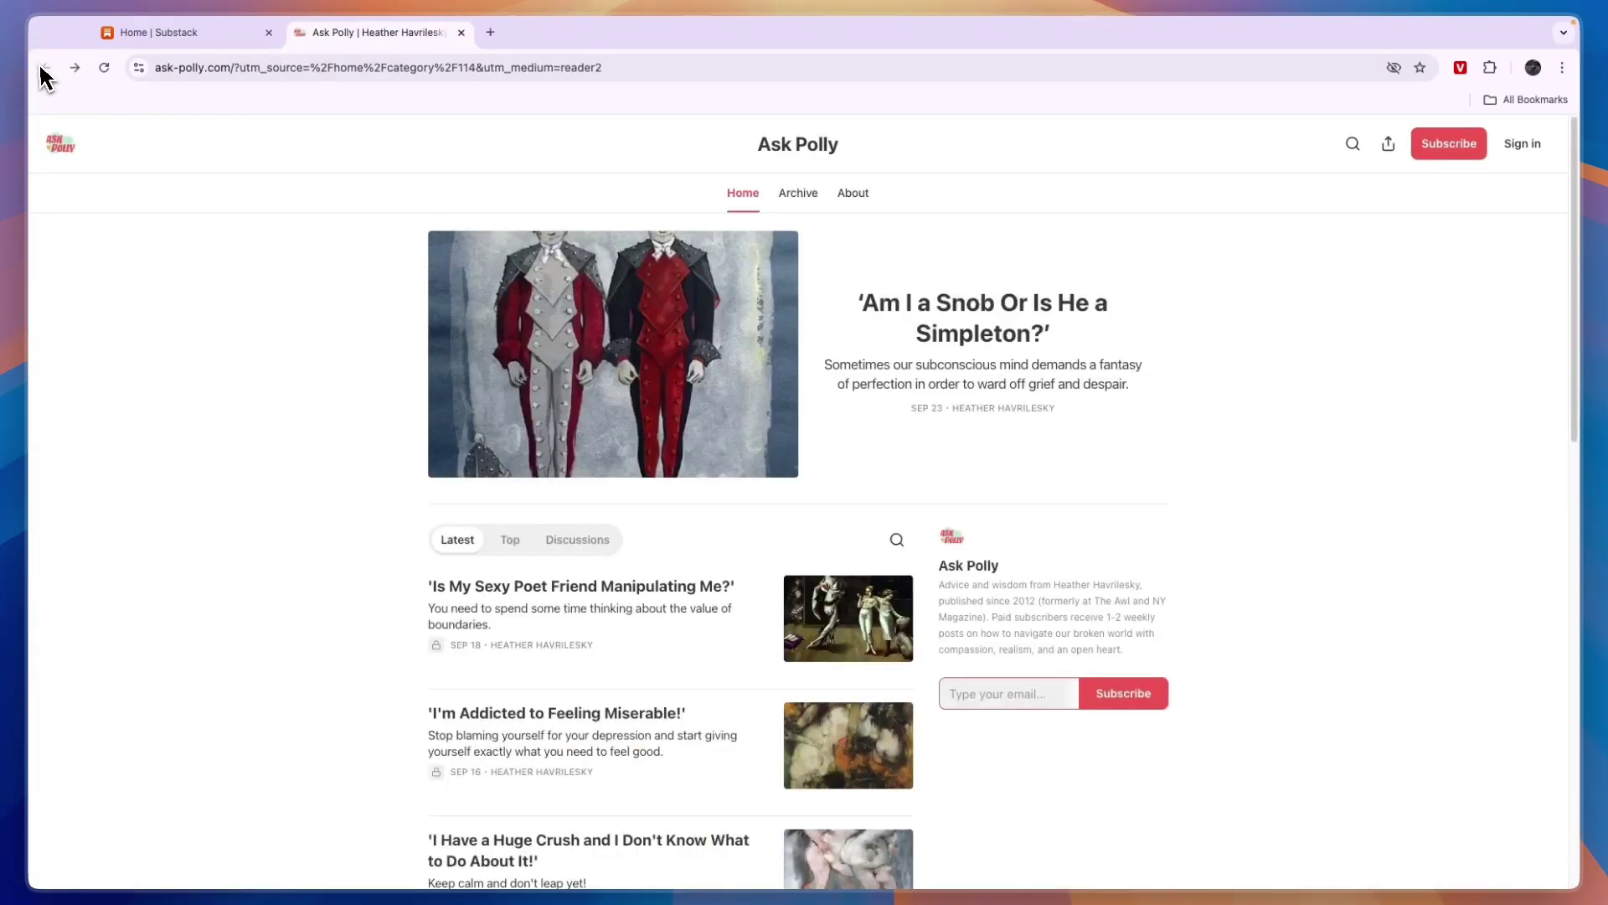
Return to the home feed and open the Inbox of subscribed posts
left_click(163, 34)
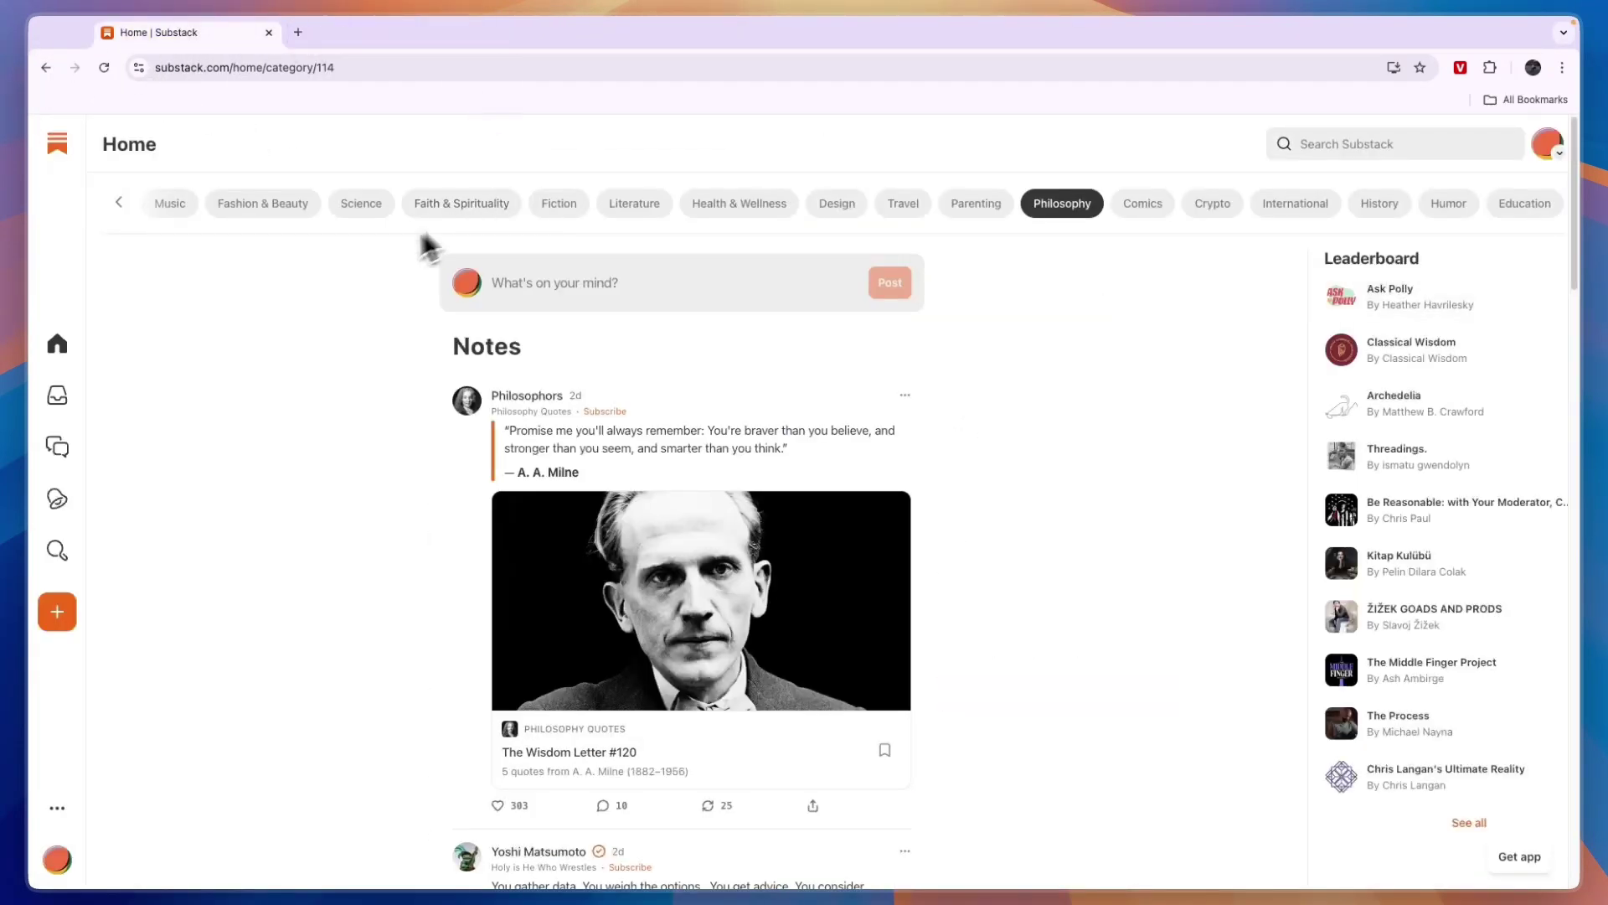
scroll(330, 335, "down", 5)
scroll(351, 344, "down", 6)
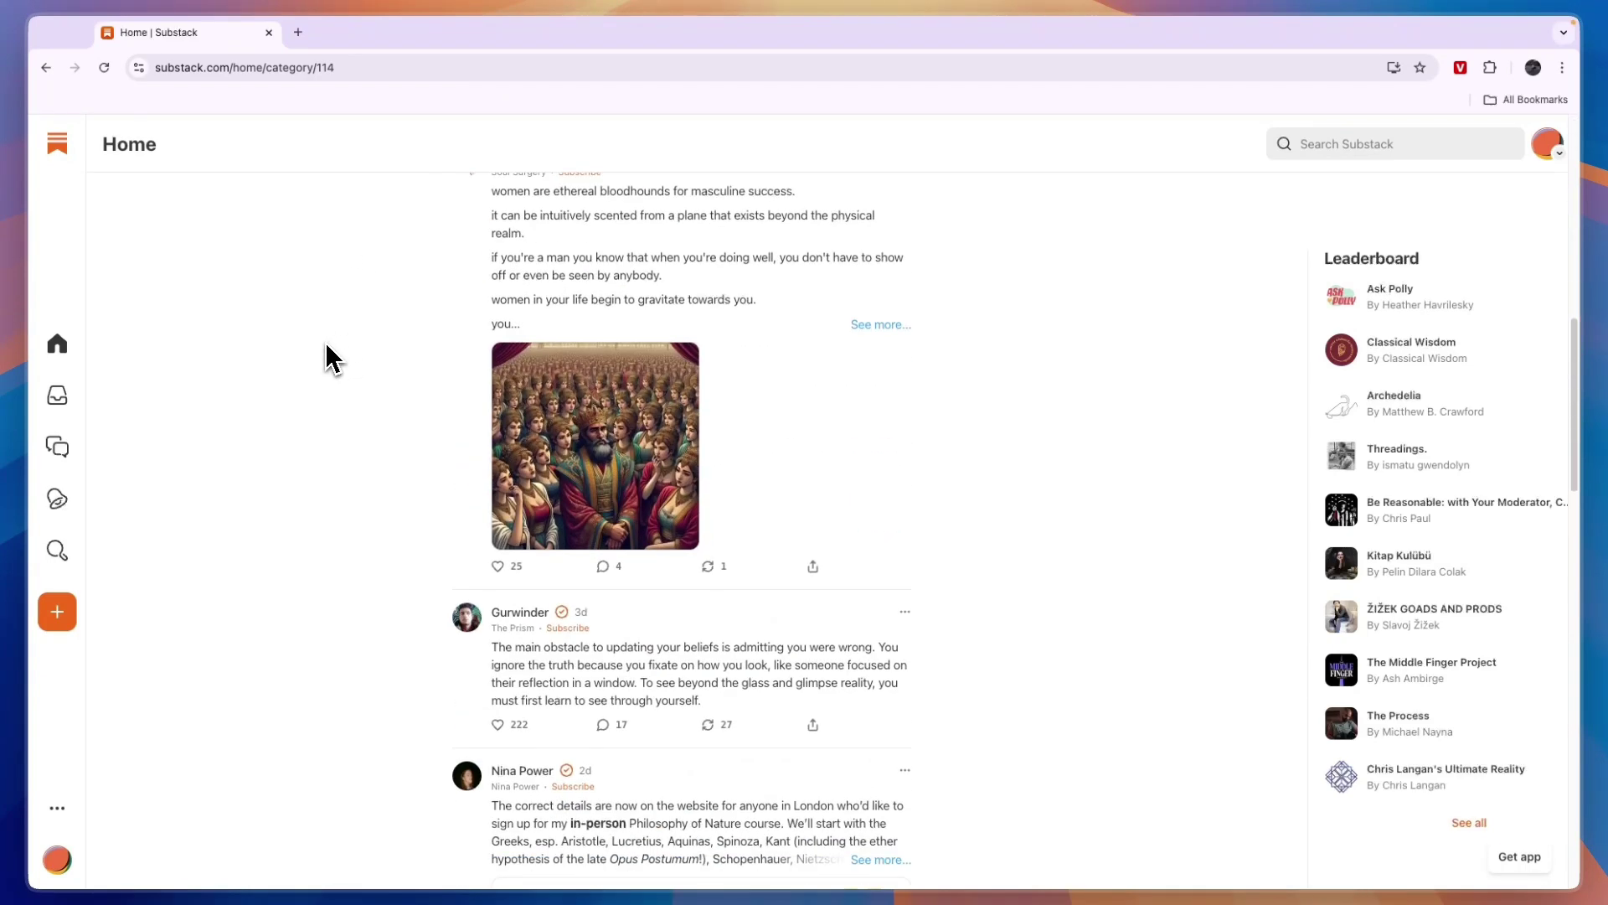
scroll(331, 359, "up", 10)
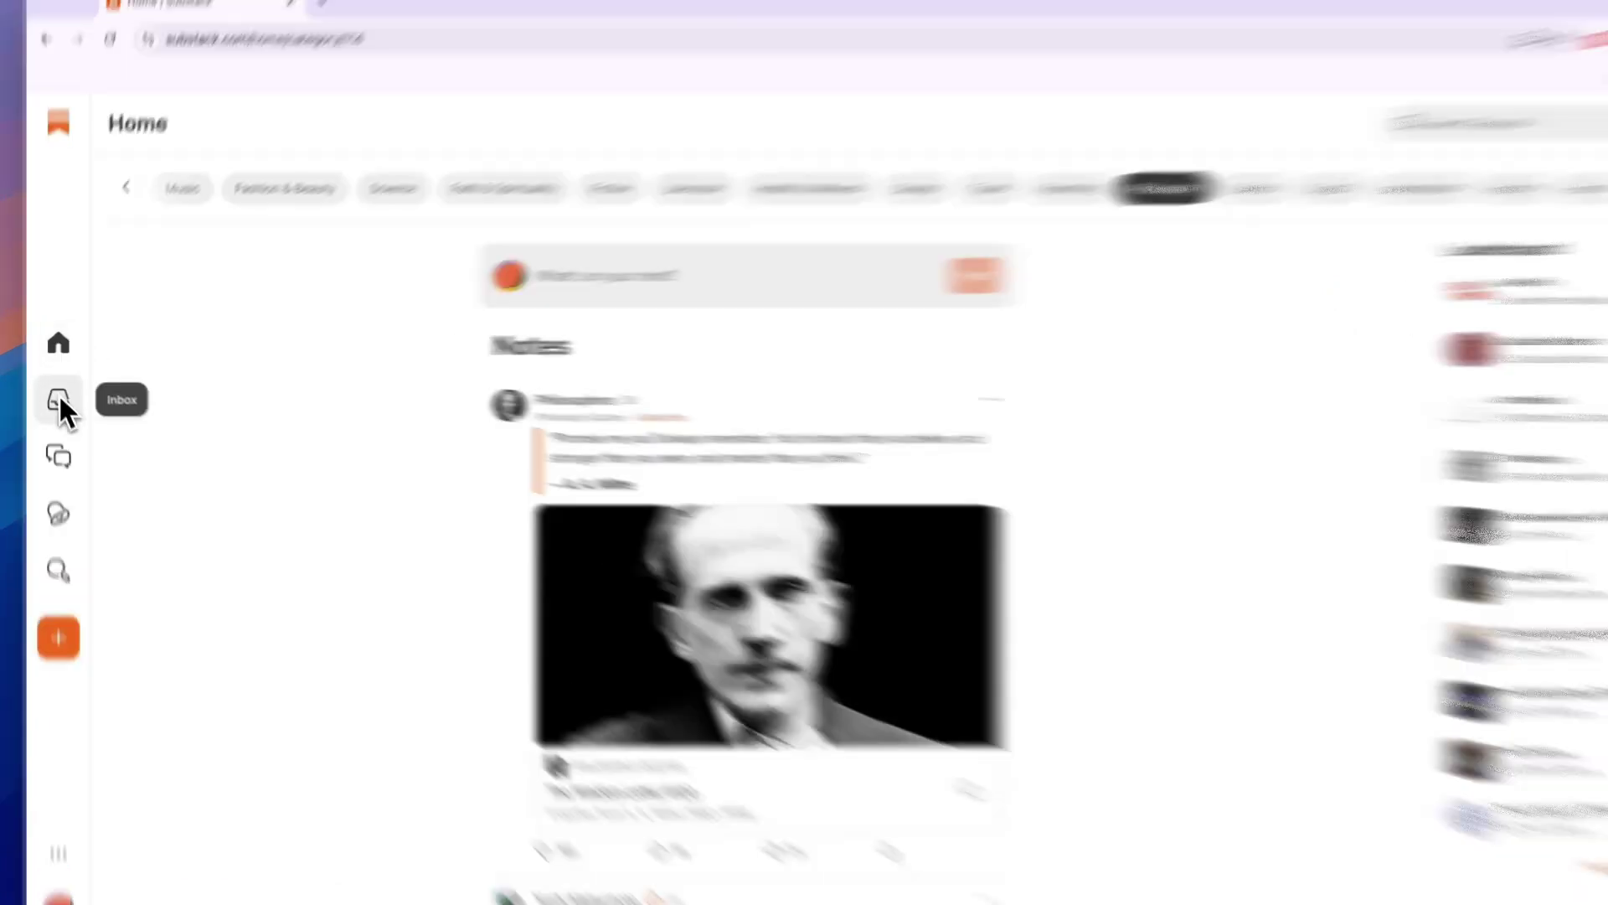
left_click(61, 401)
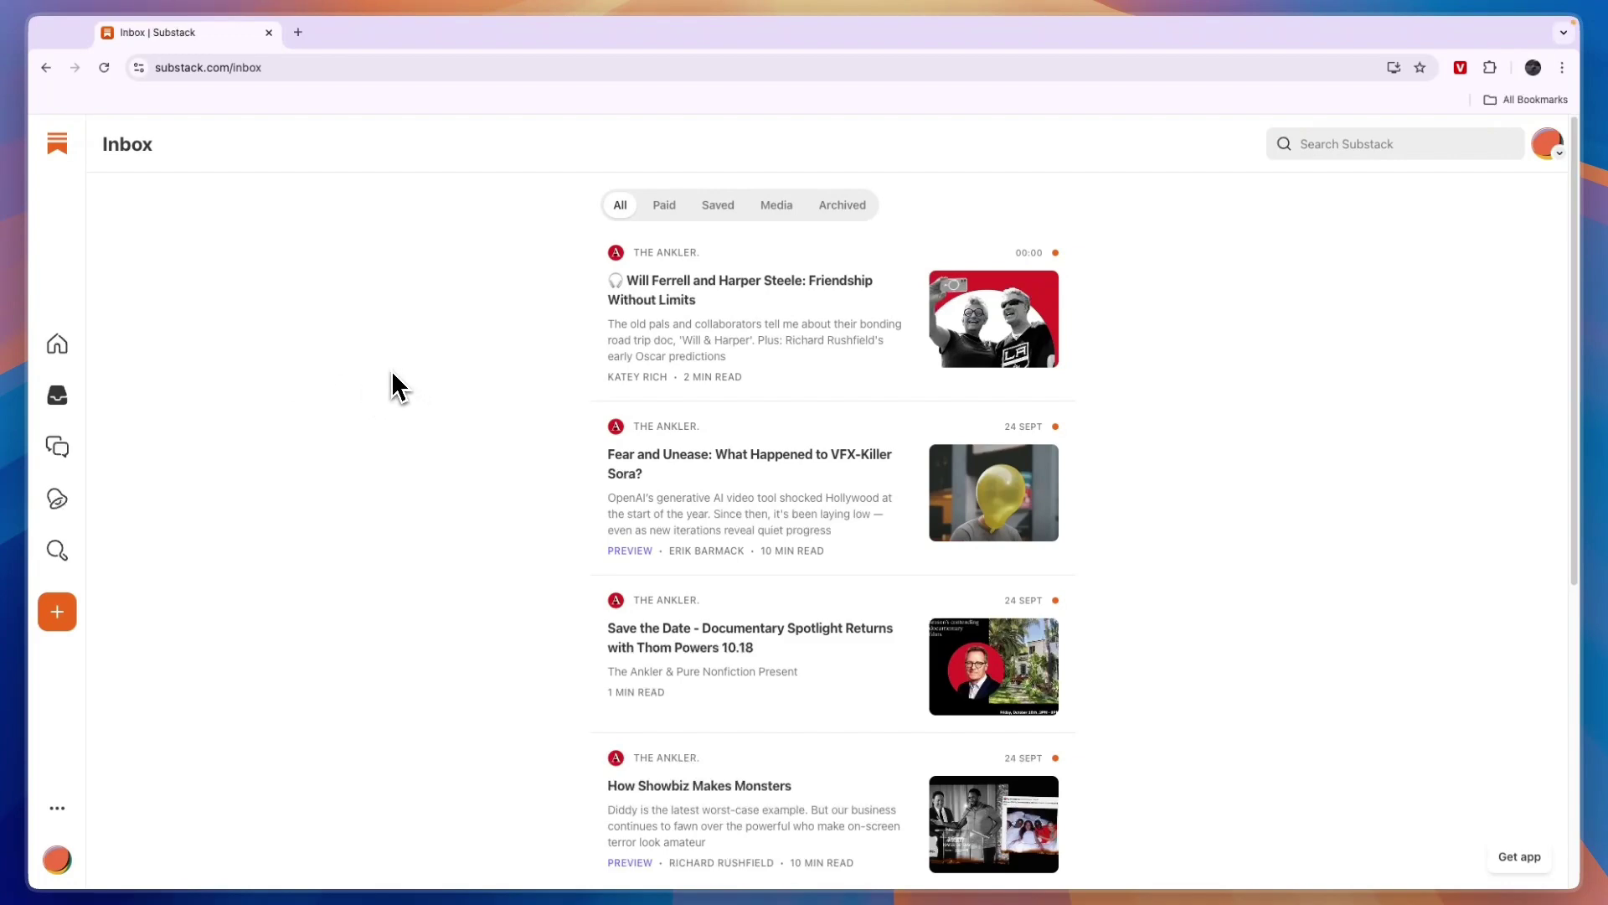
scroll(393, 374, "down", 5)
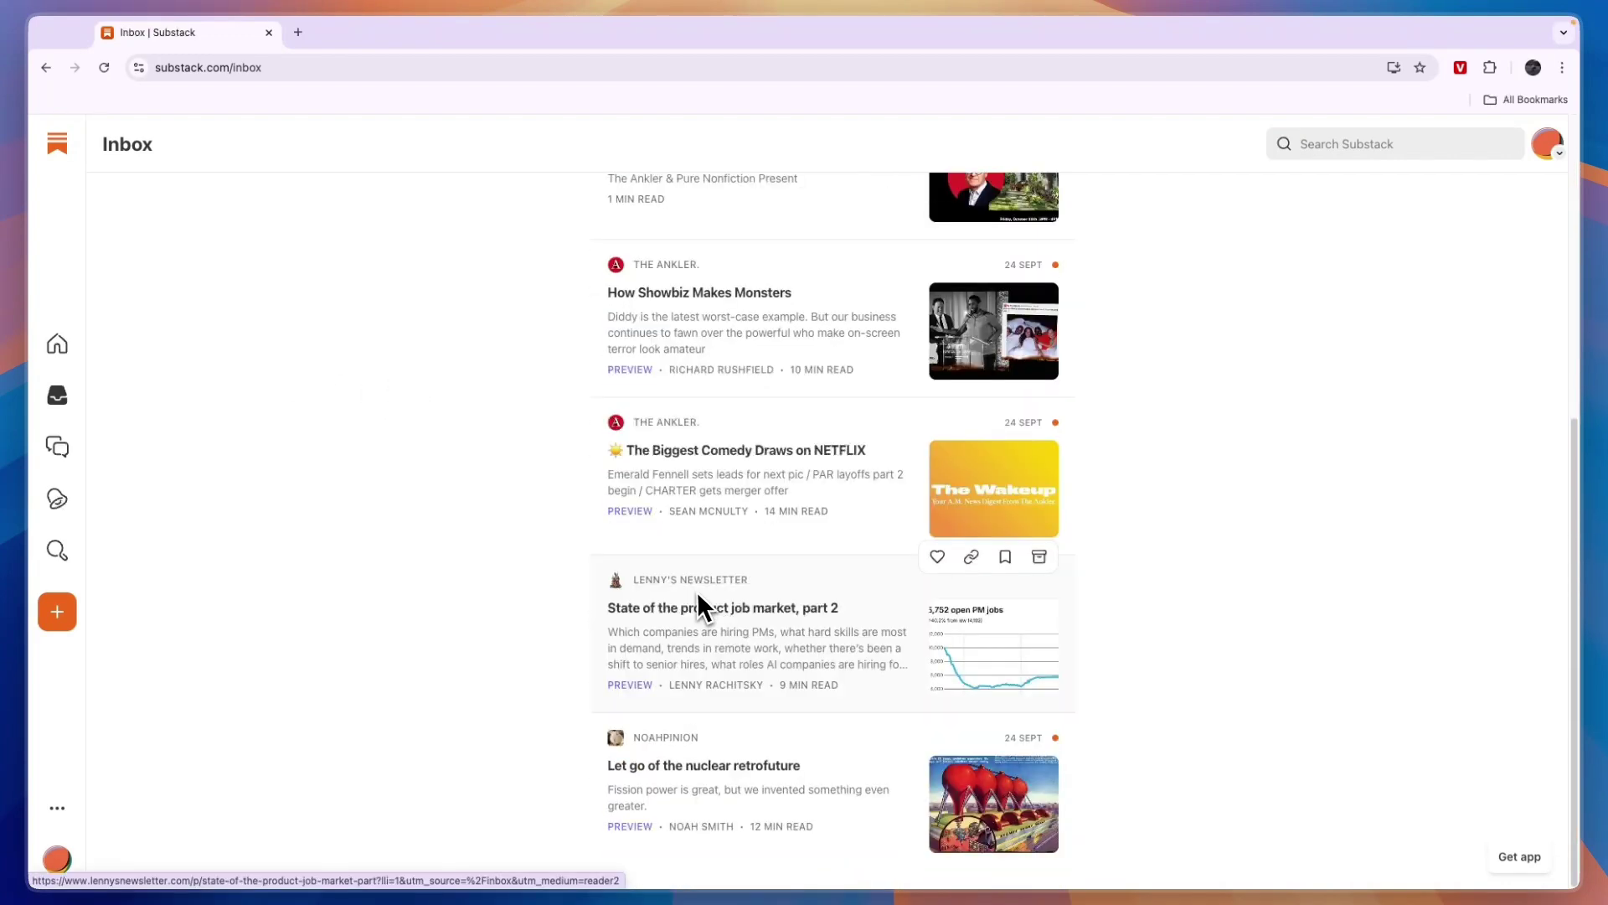
scroll(704, 609, "up", 6)
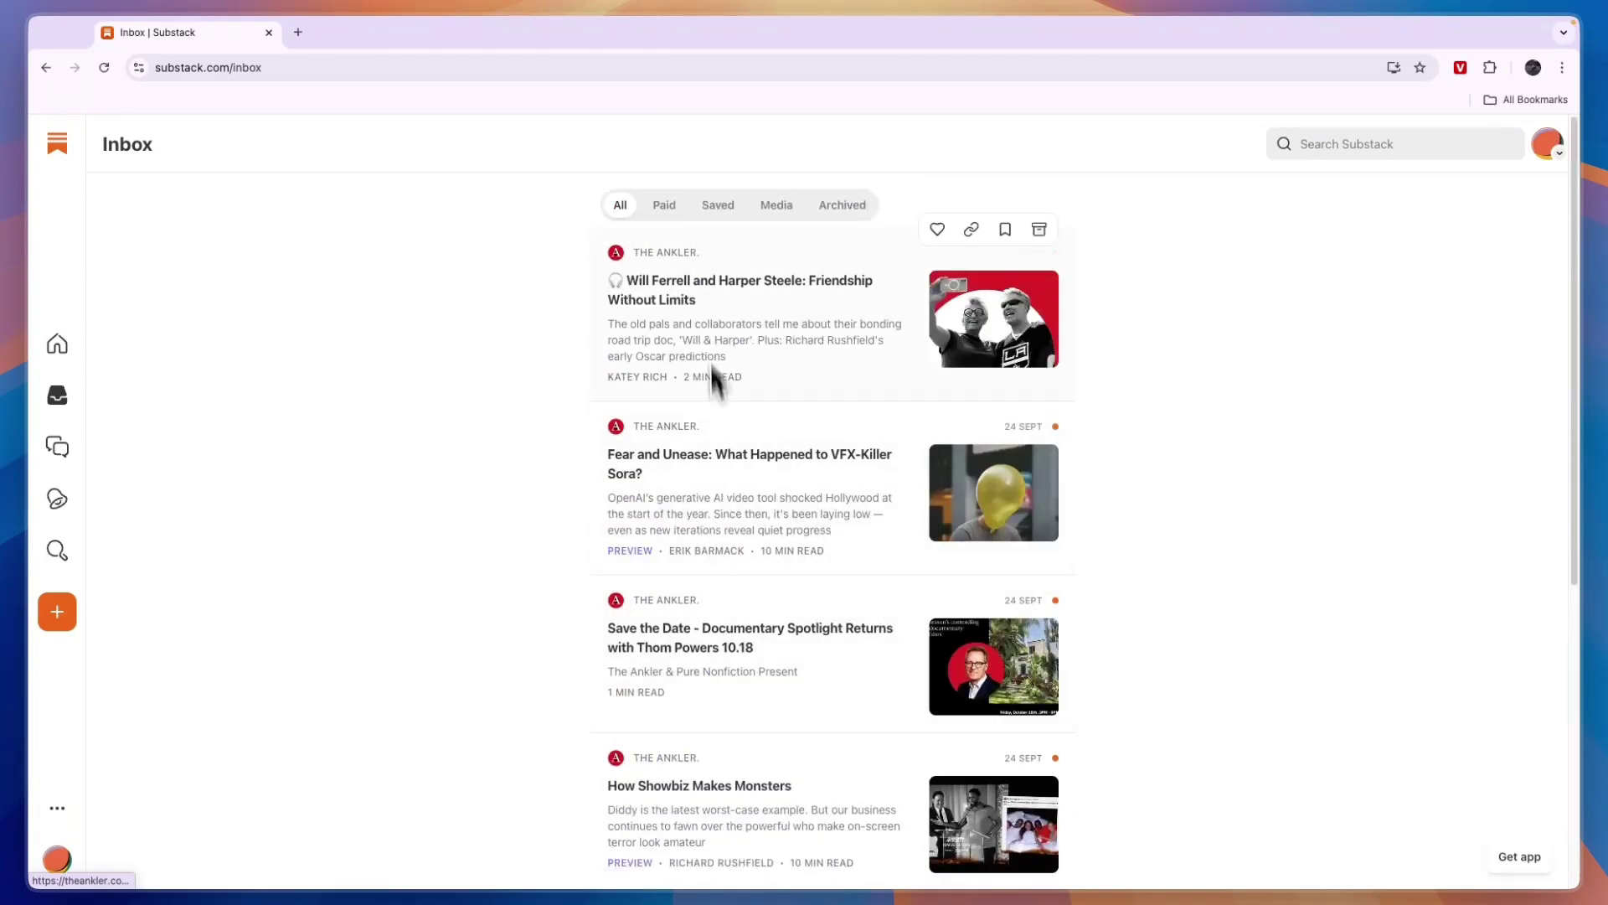
Check the Paid, Saved, Media and Archived inbox tabs, then go to Chat
left_click(665, 204)
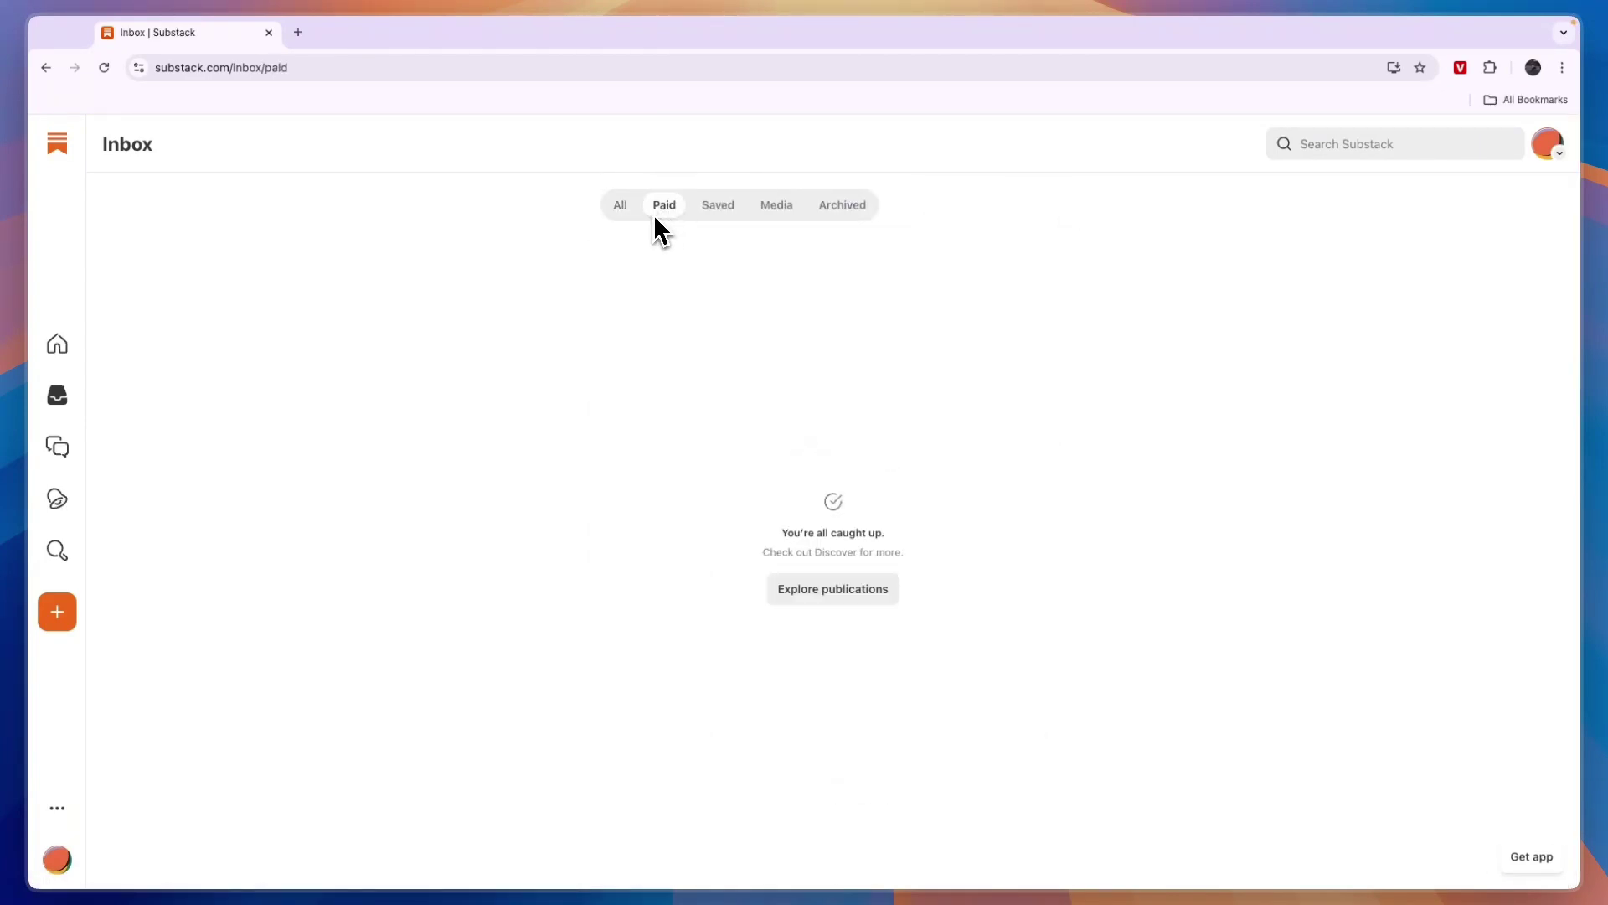
left_click(819, 589)
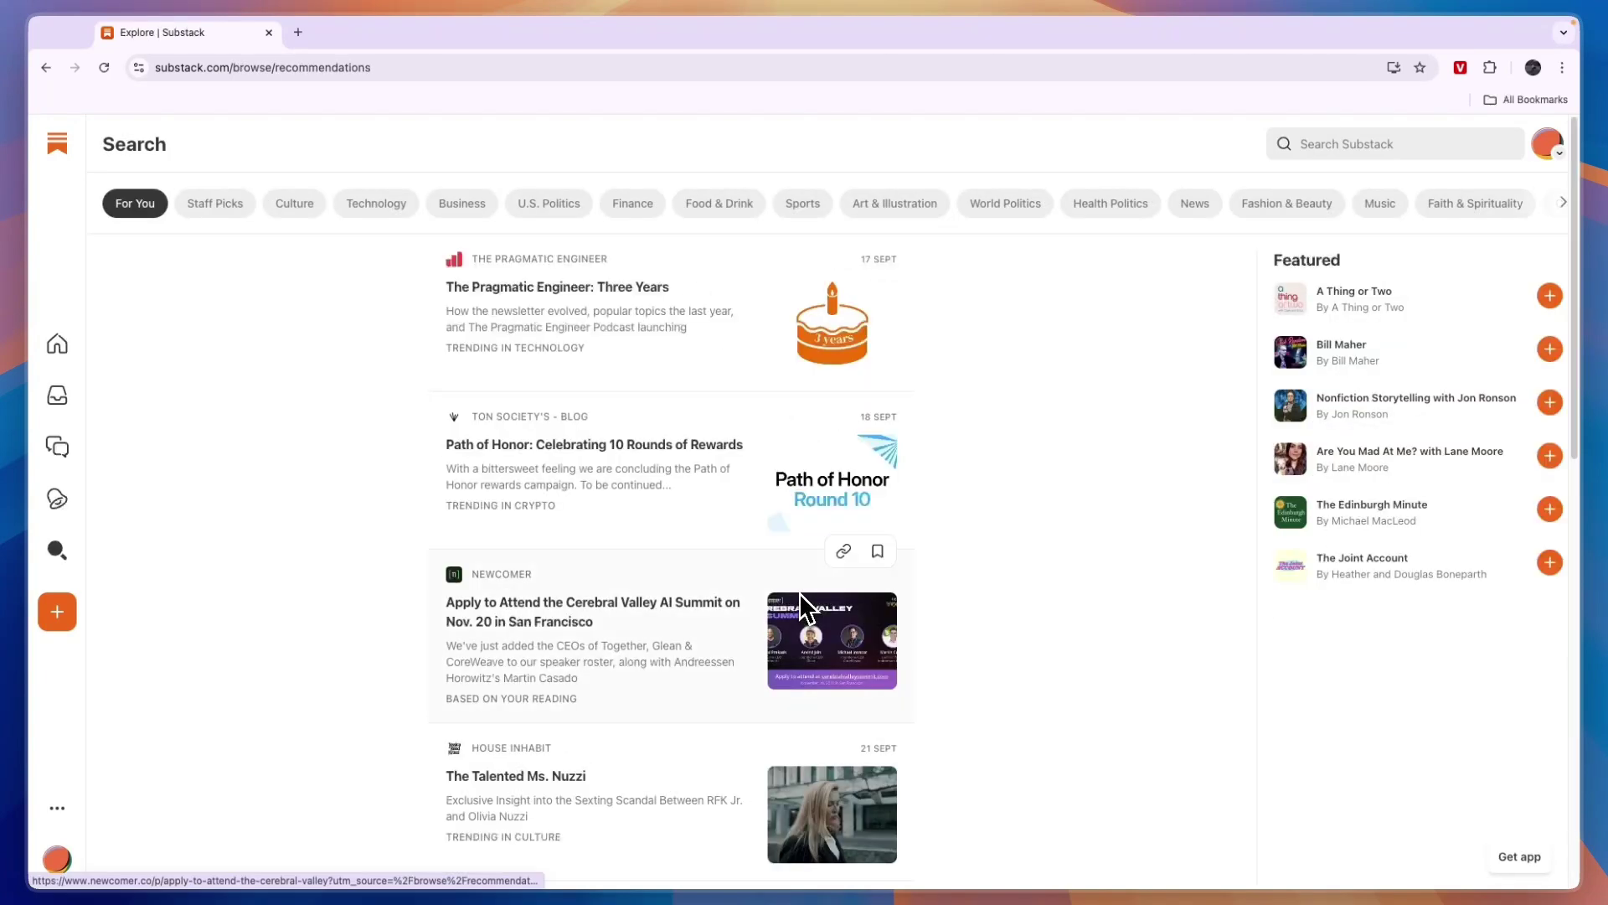
scroll(590, 532, "down", 2)
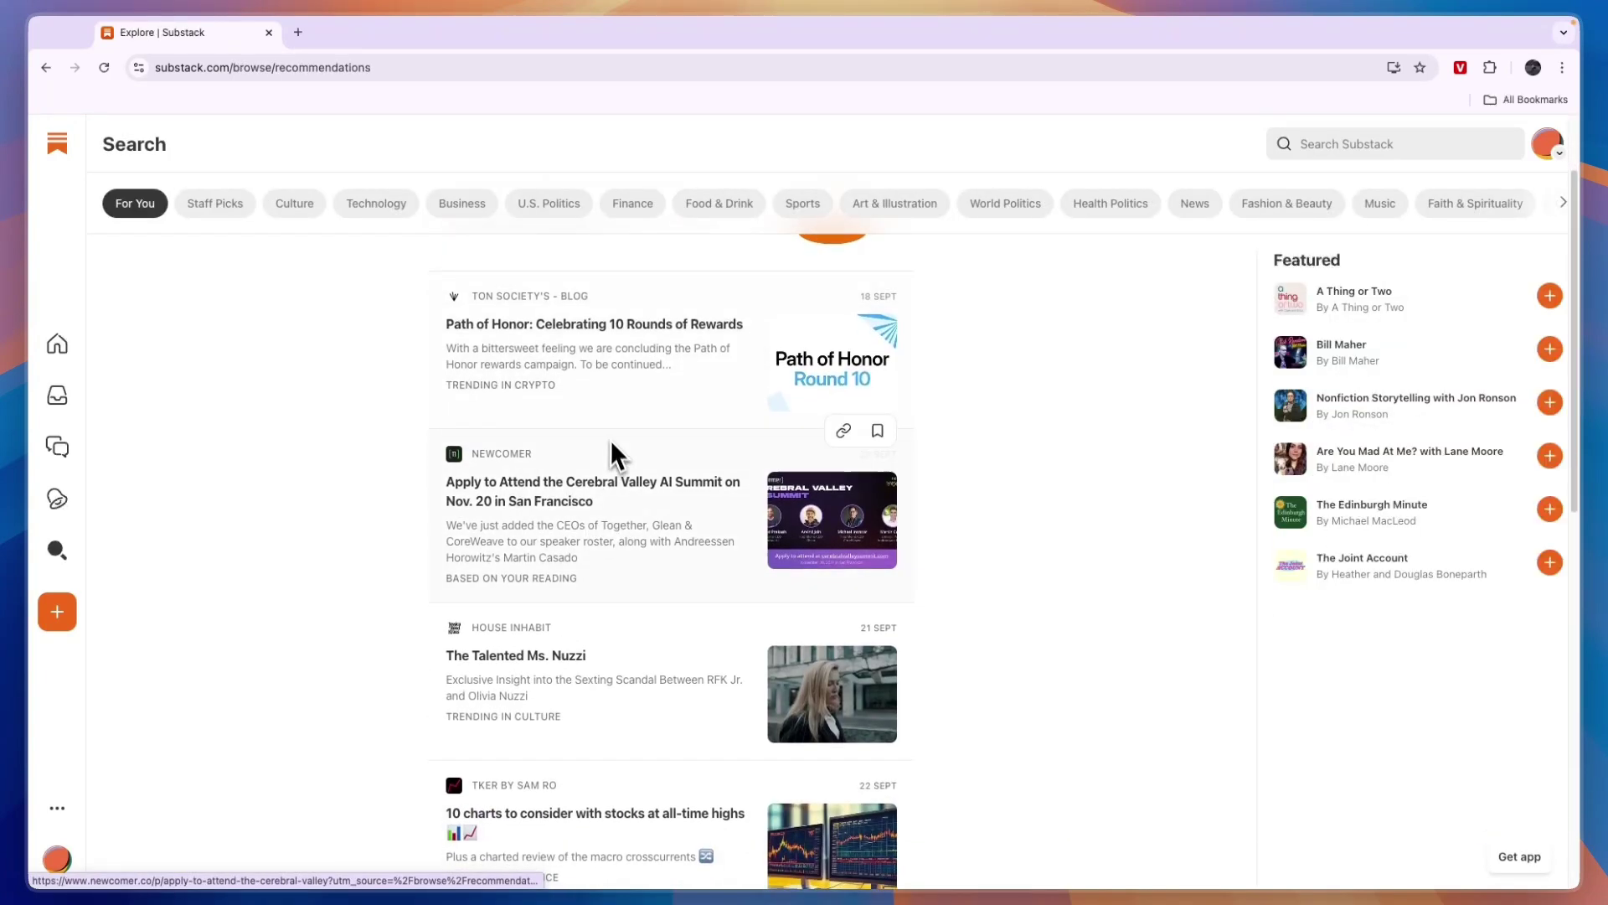
left_click(46, 68)
left_click(718, 206)
left_click(769, 211)
left_click(844, 212)
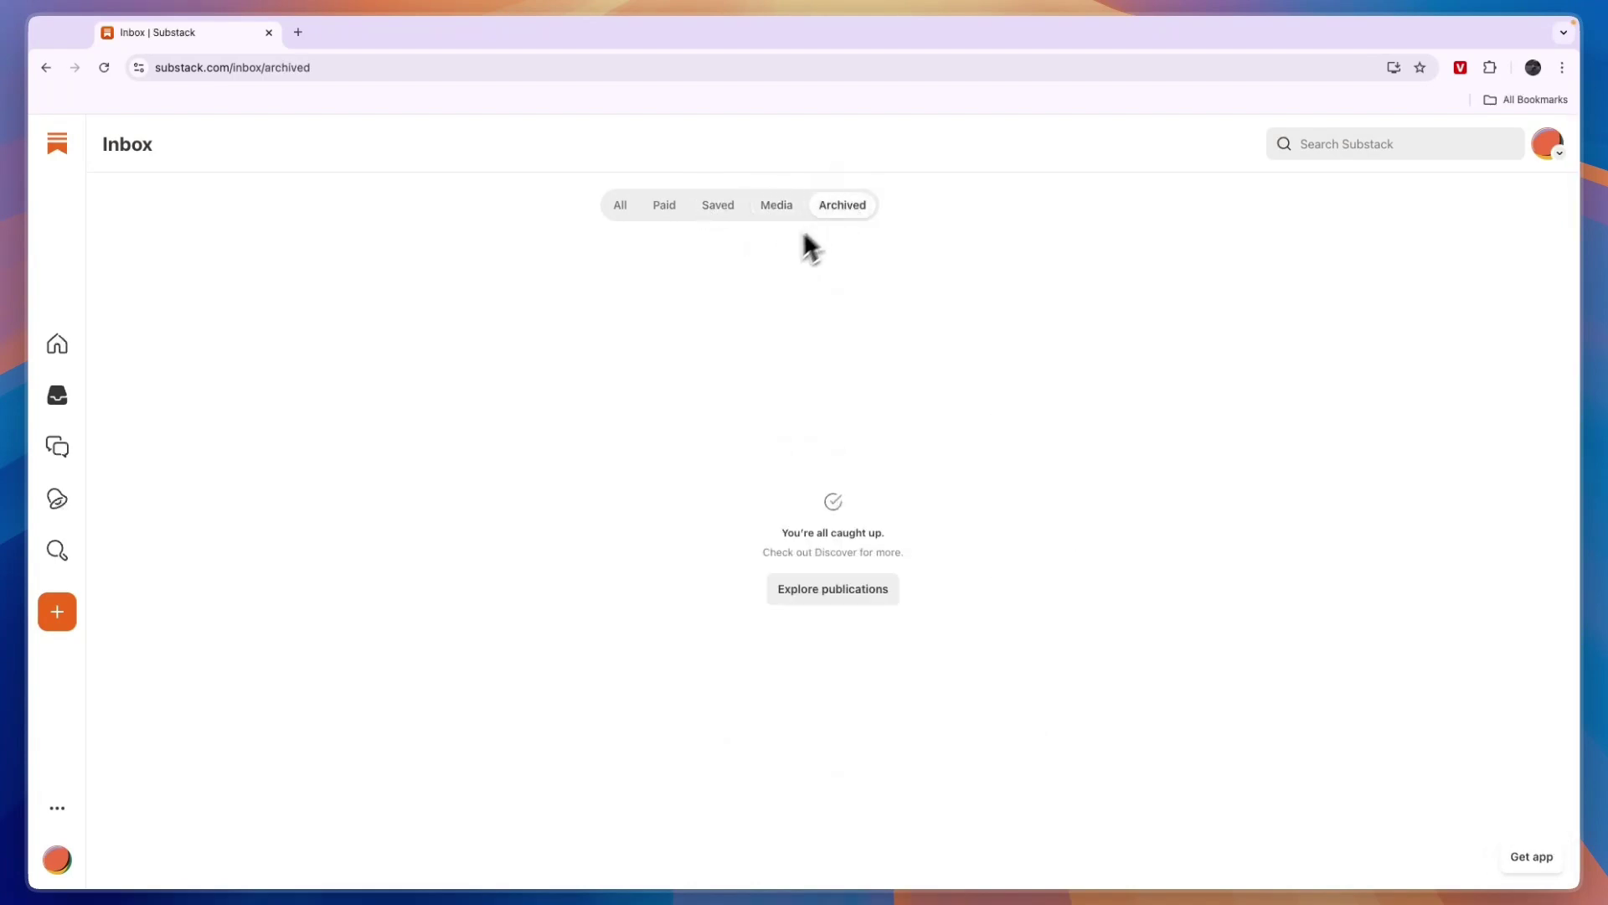
left_click(57, 446)
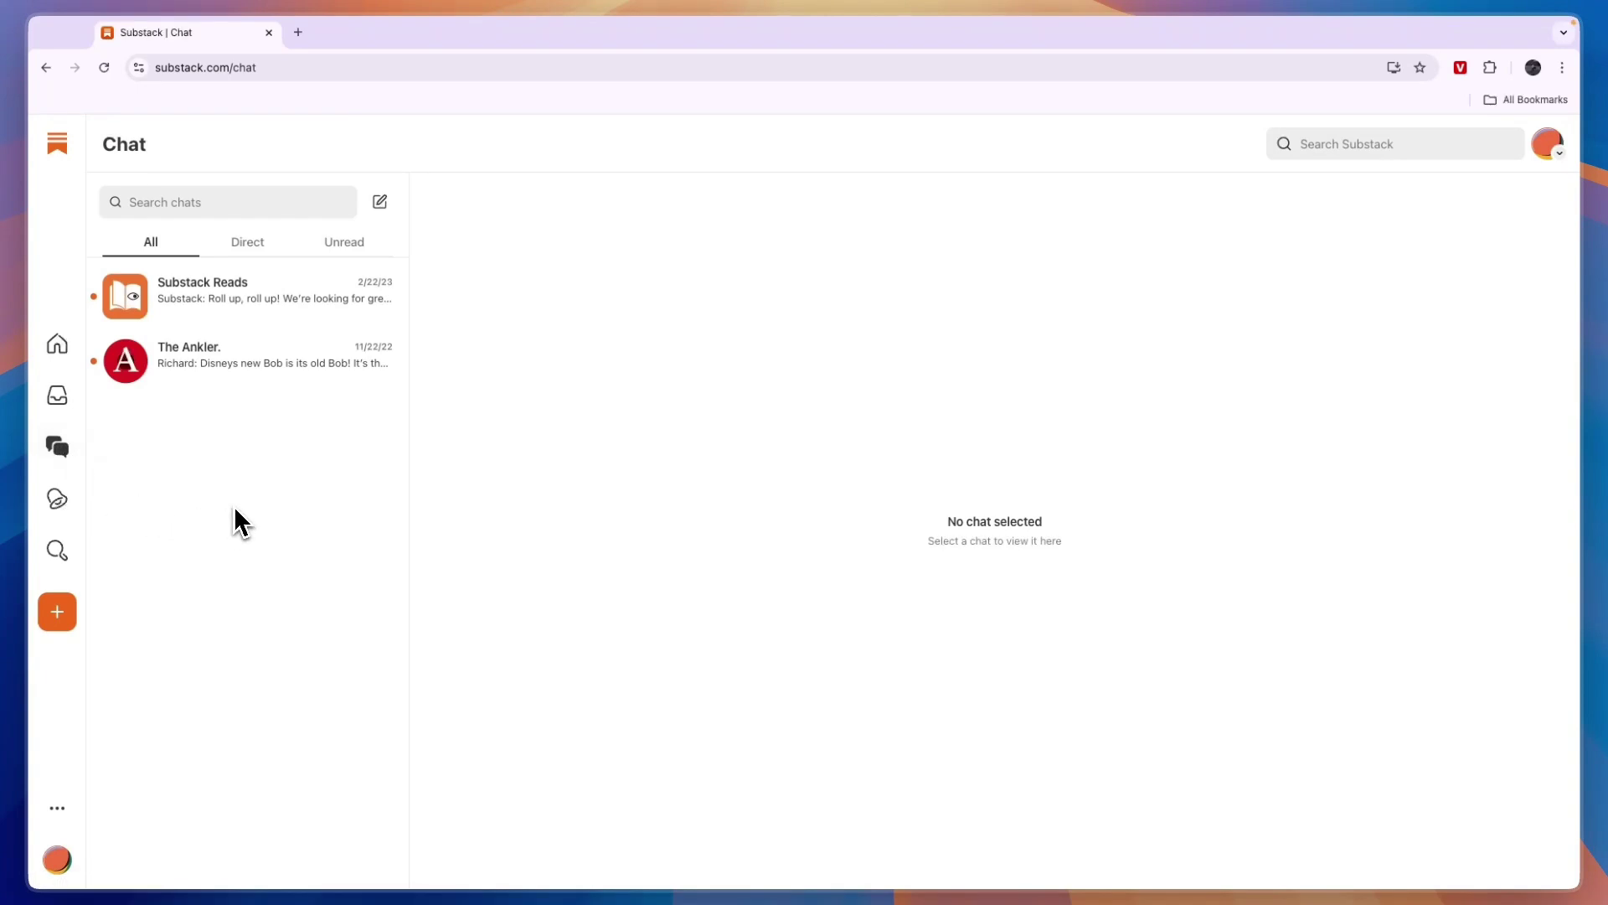
Open The Ankler chat thread on the Disney Bob post with its 41 replies
left_click(221, 360)
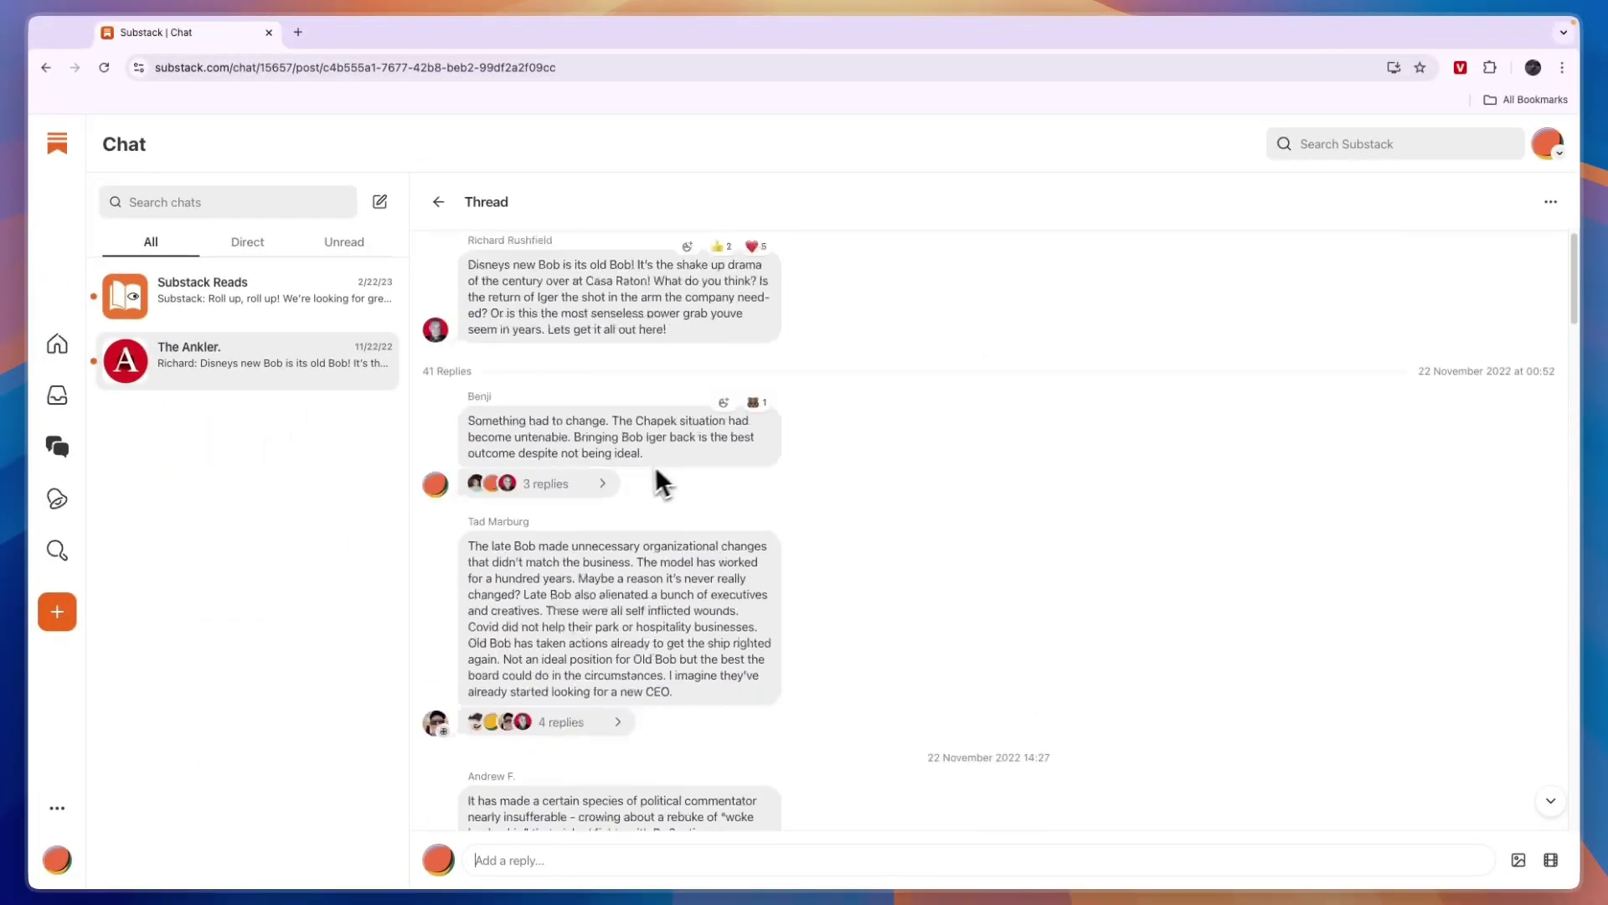
Check Replies & mentions and Restacks activity, browse Explore recommendations, and bring up the create menu
left_click(62, 499)
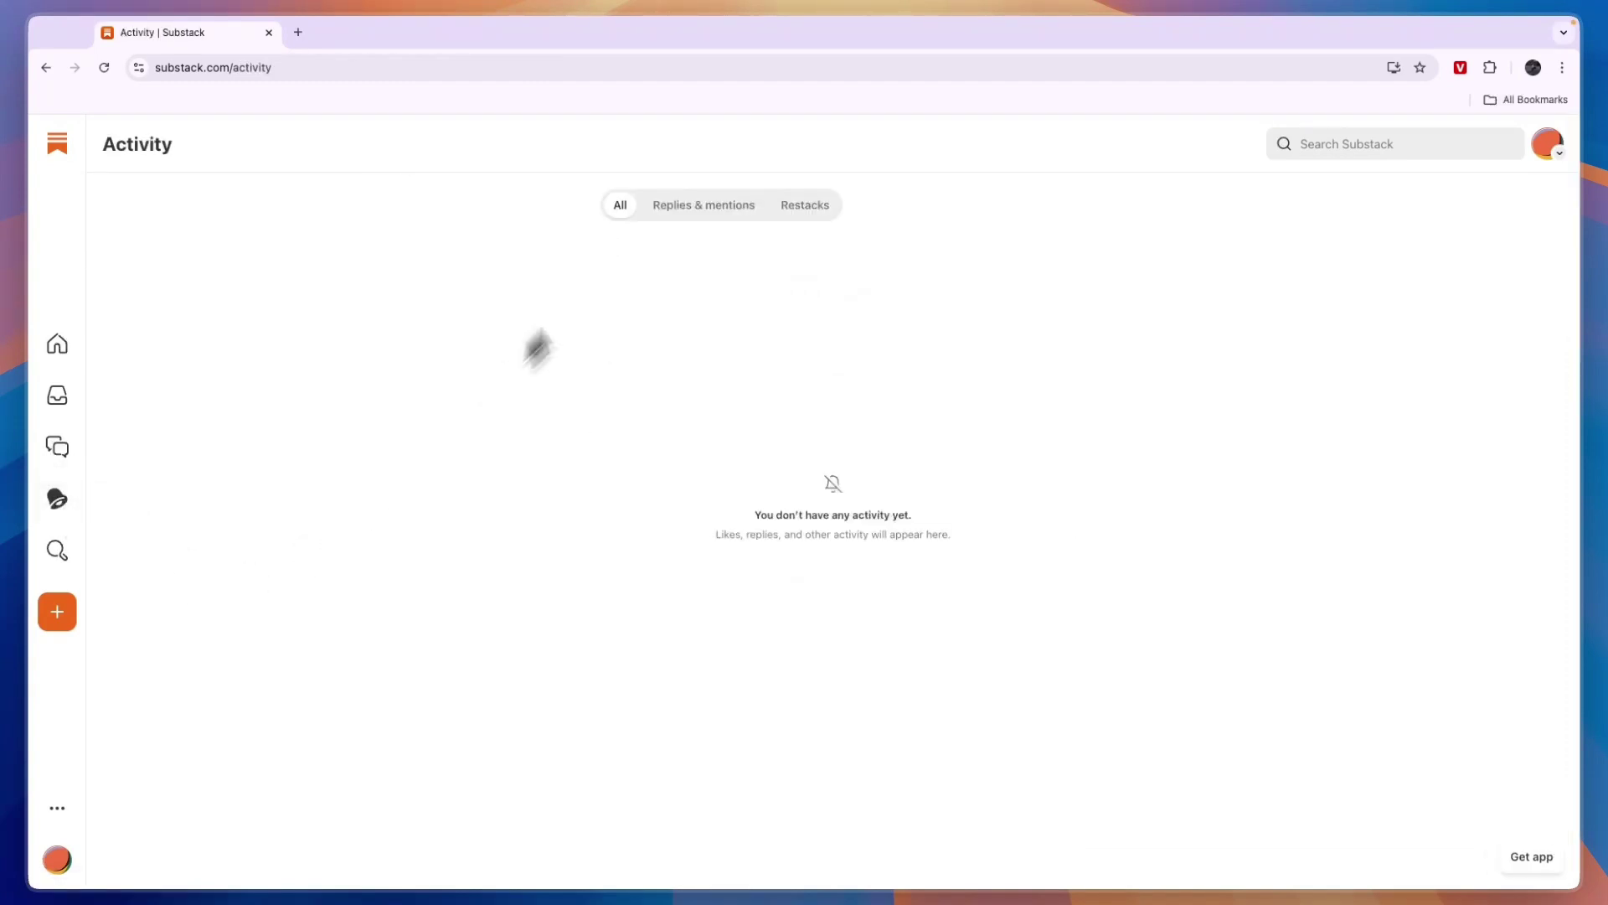
left_click(678, 206)
left_click(796, 207)
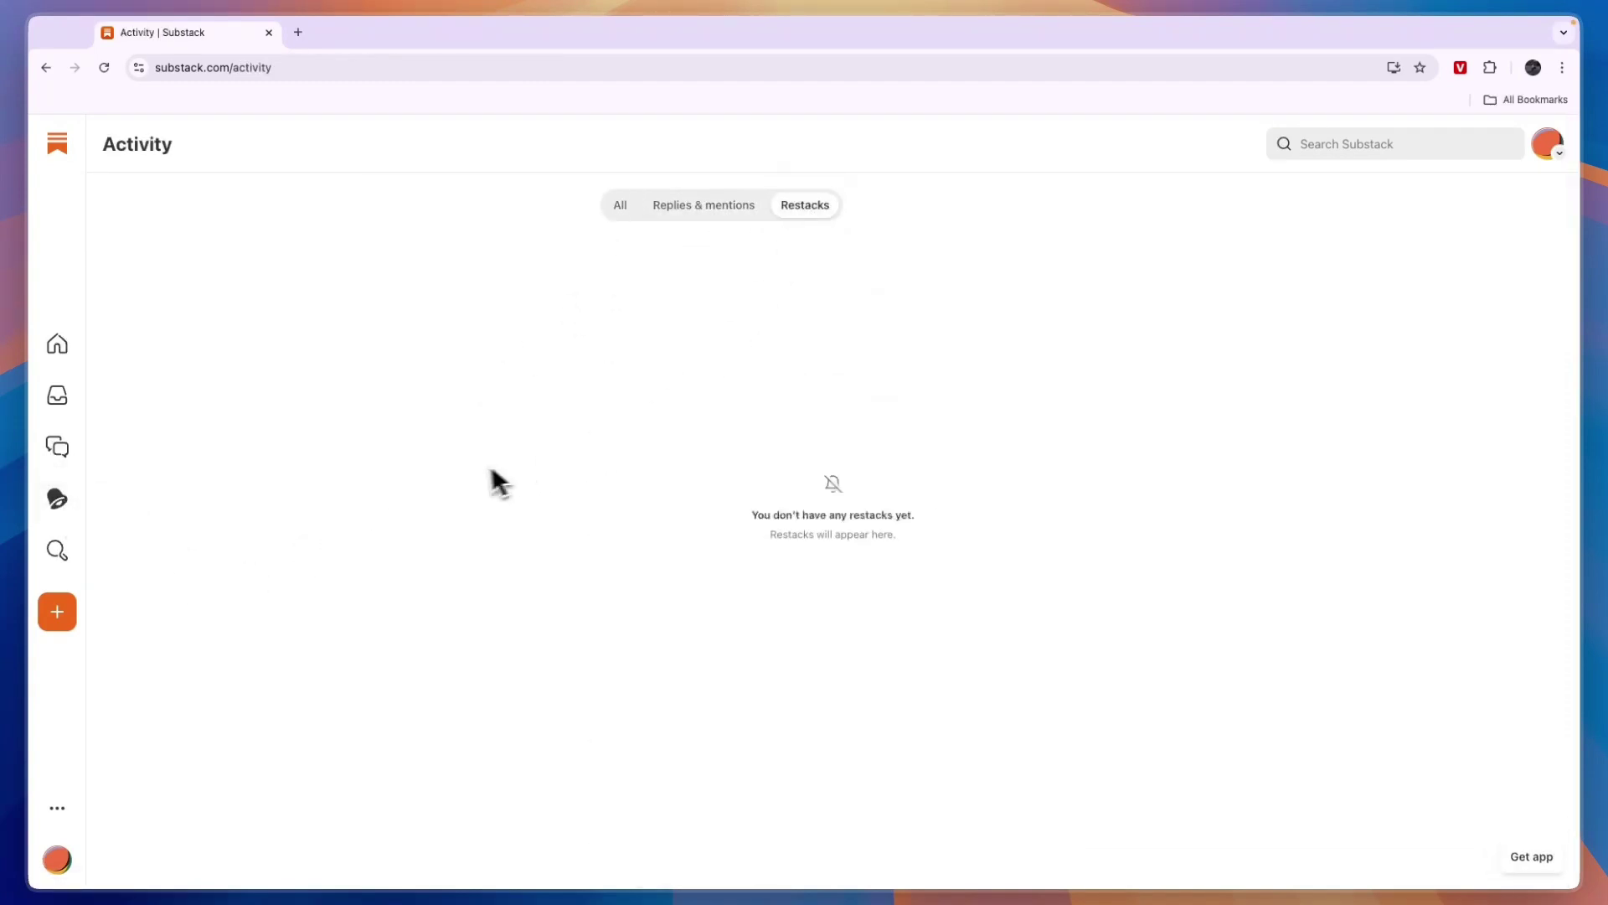
left_click(49, 556)
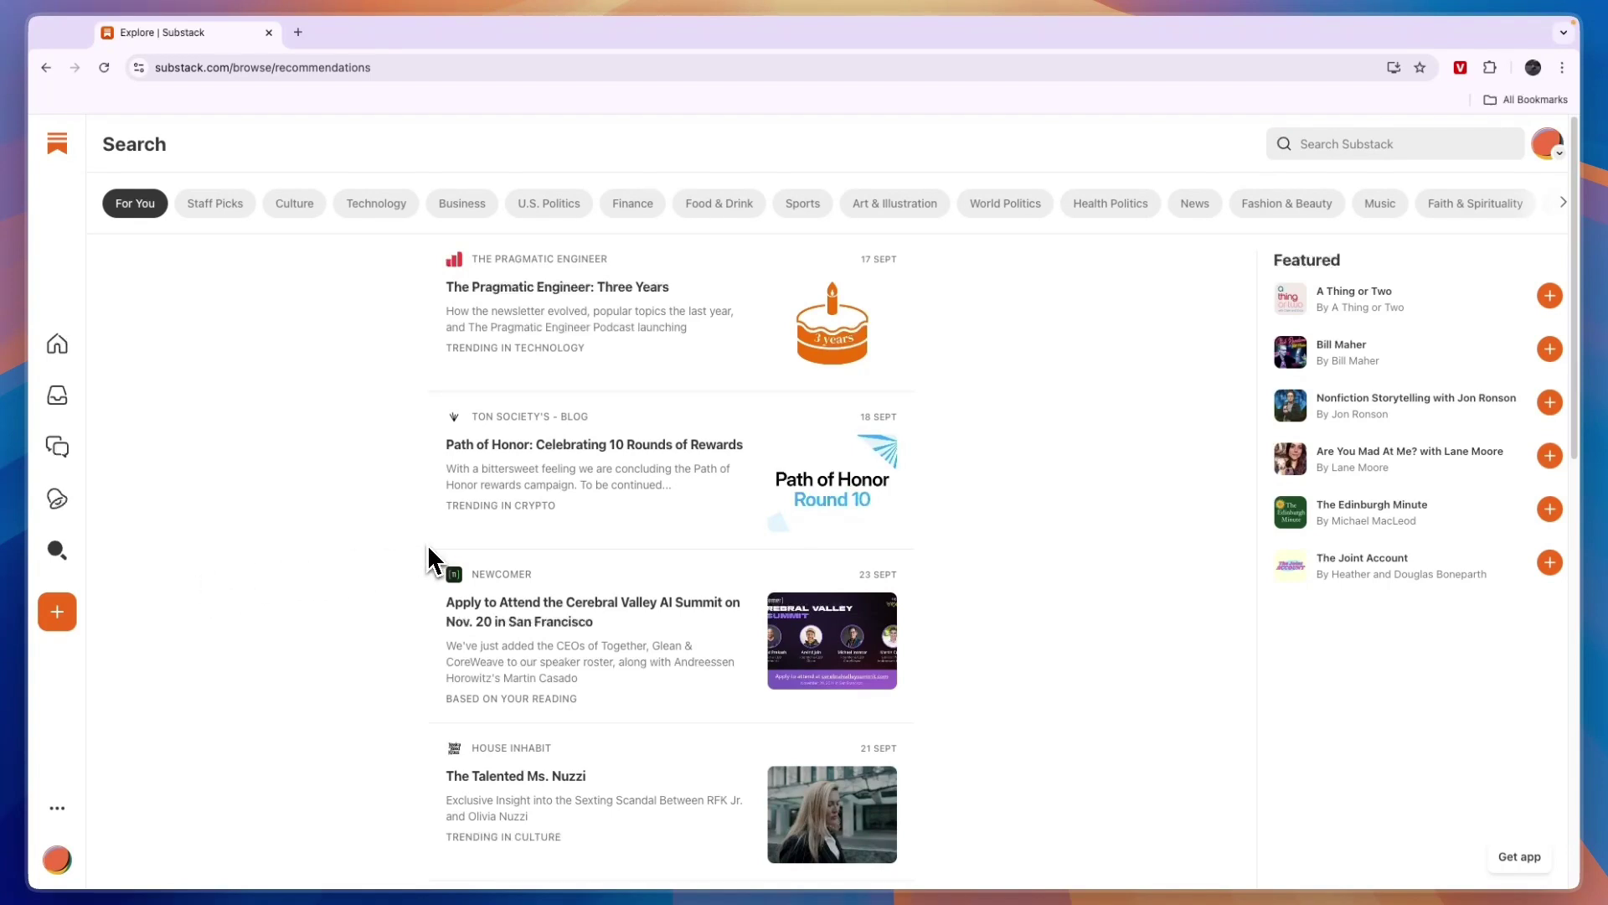
left_click(65, 617)
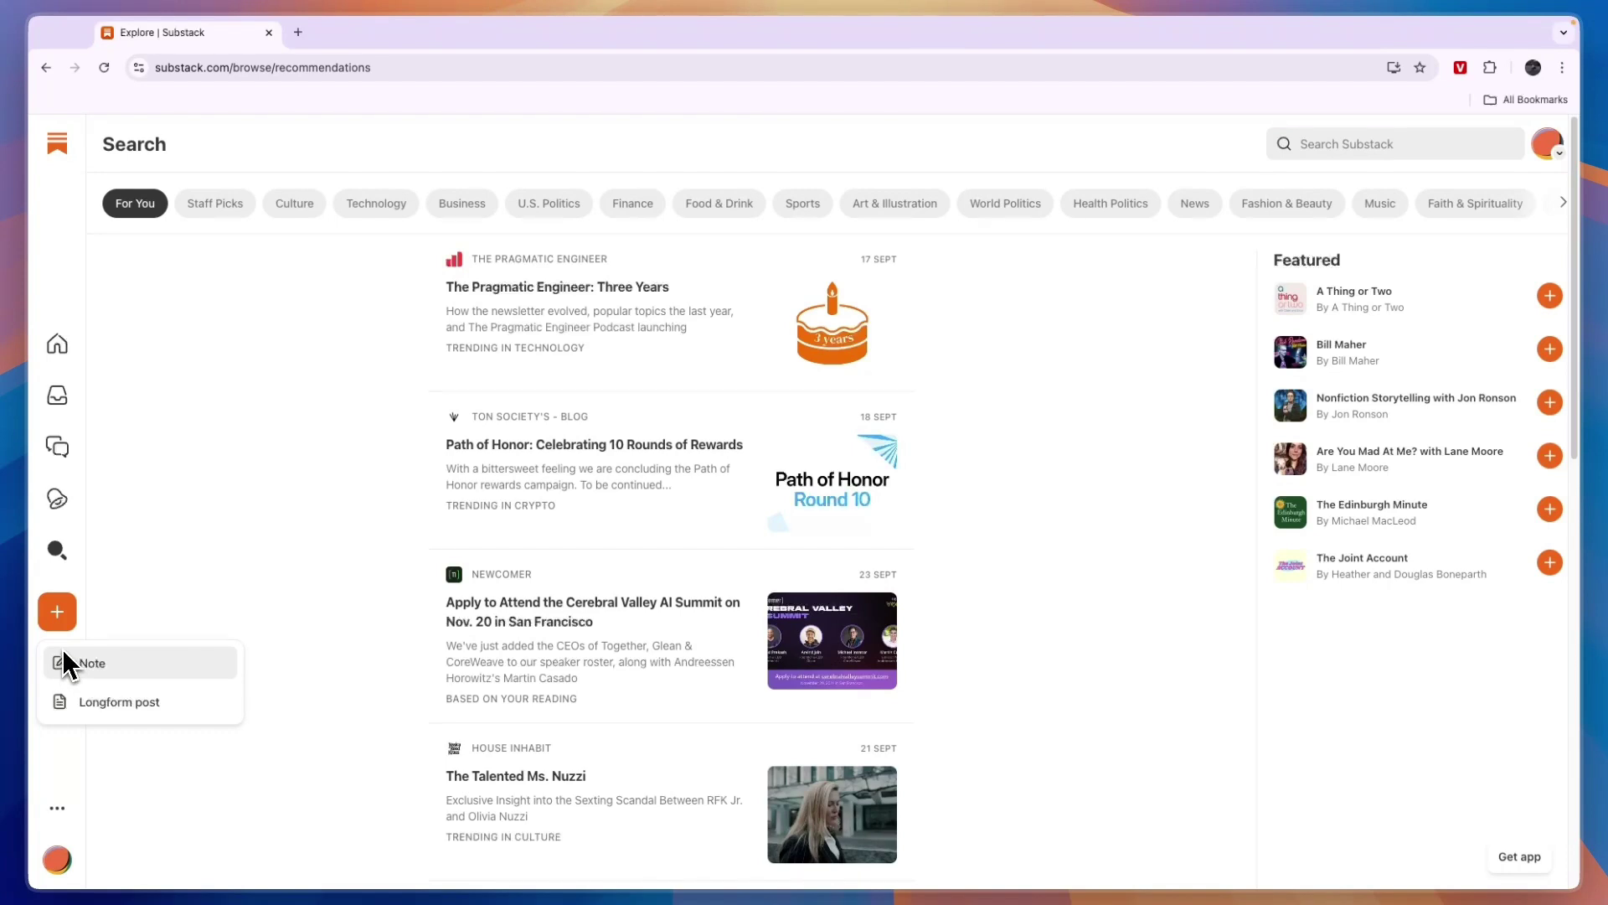
Start a longform post, accept the publisher agreement, and title it 'Why'
left_click(58, 710)
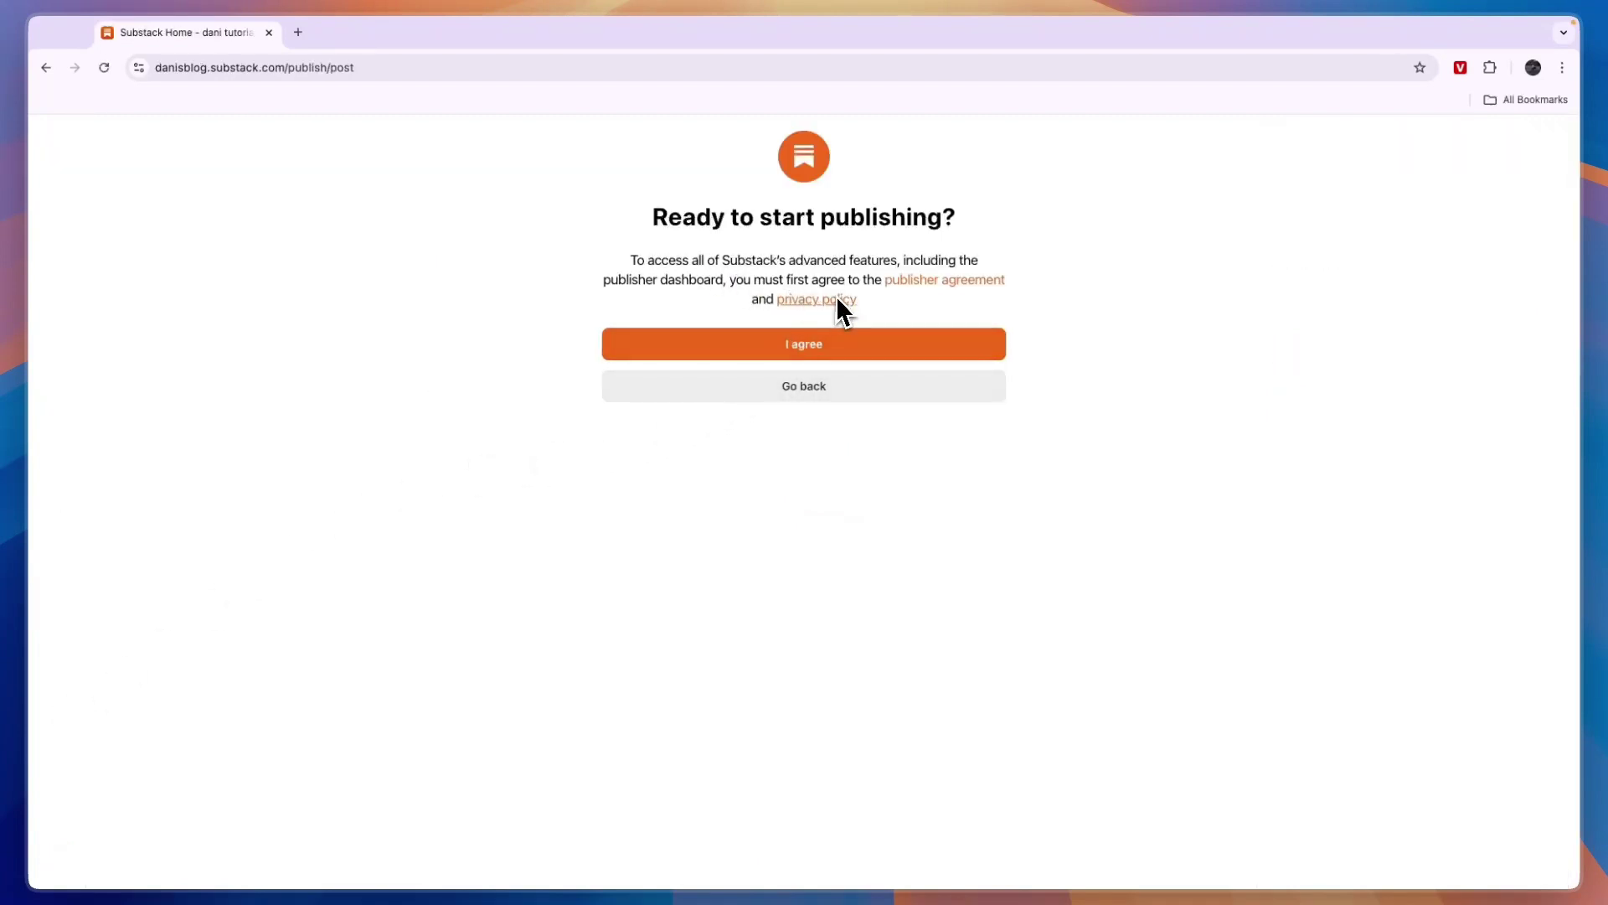
left_click(808, 352)
left_click(555, 273)
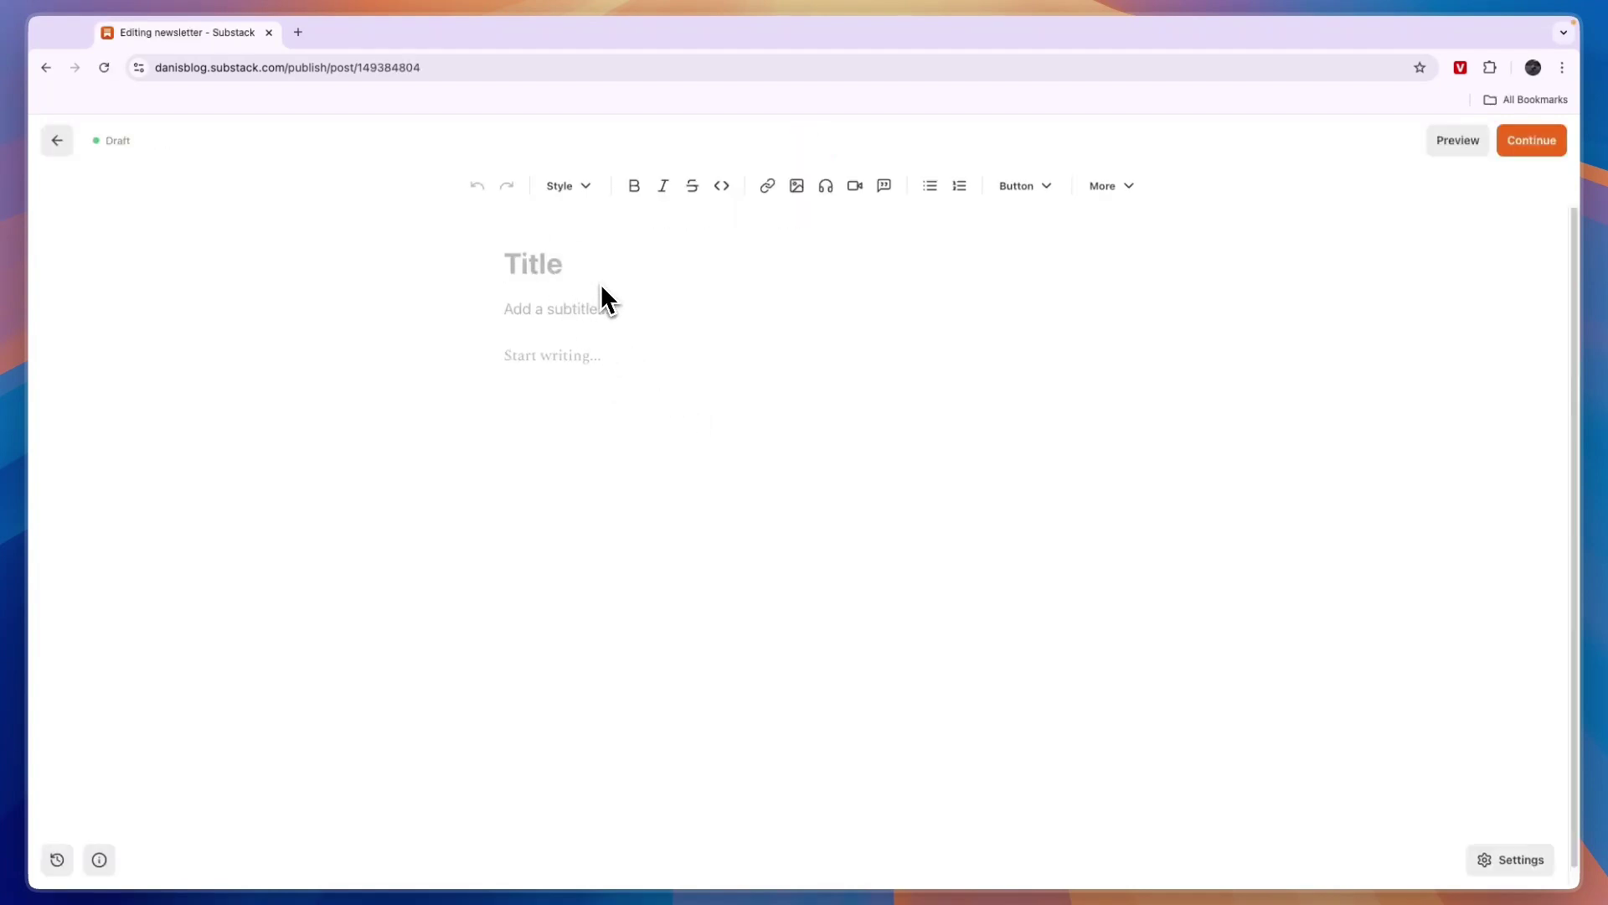
type("Why")
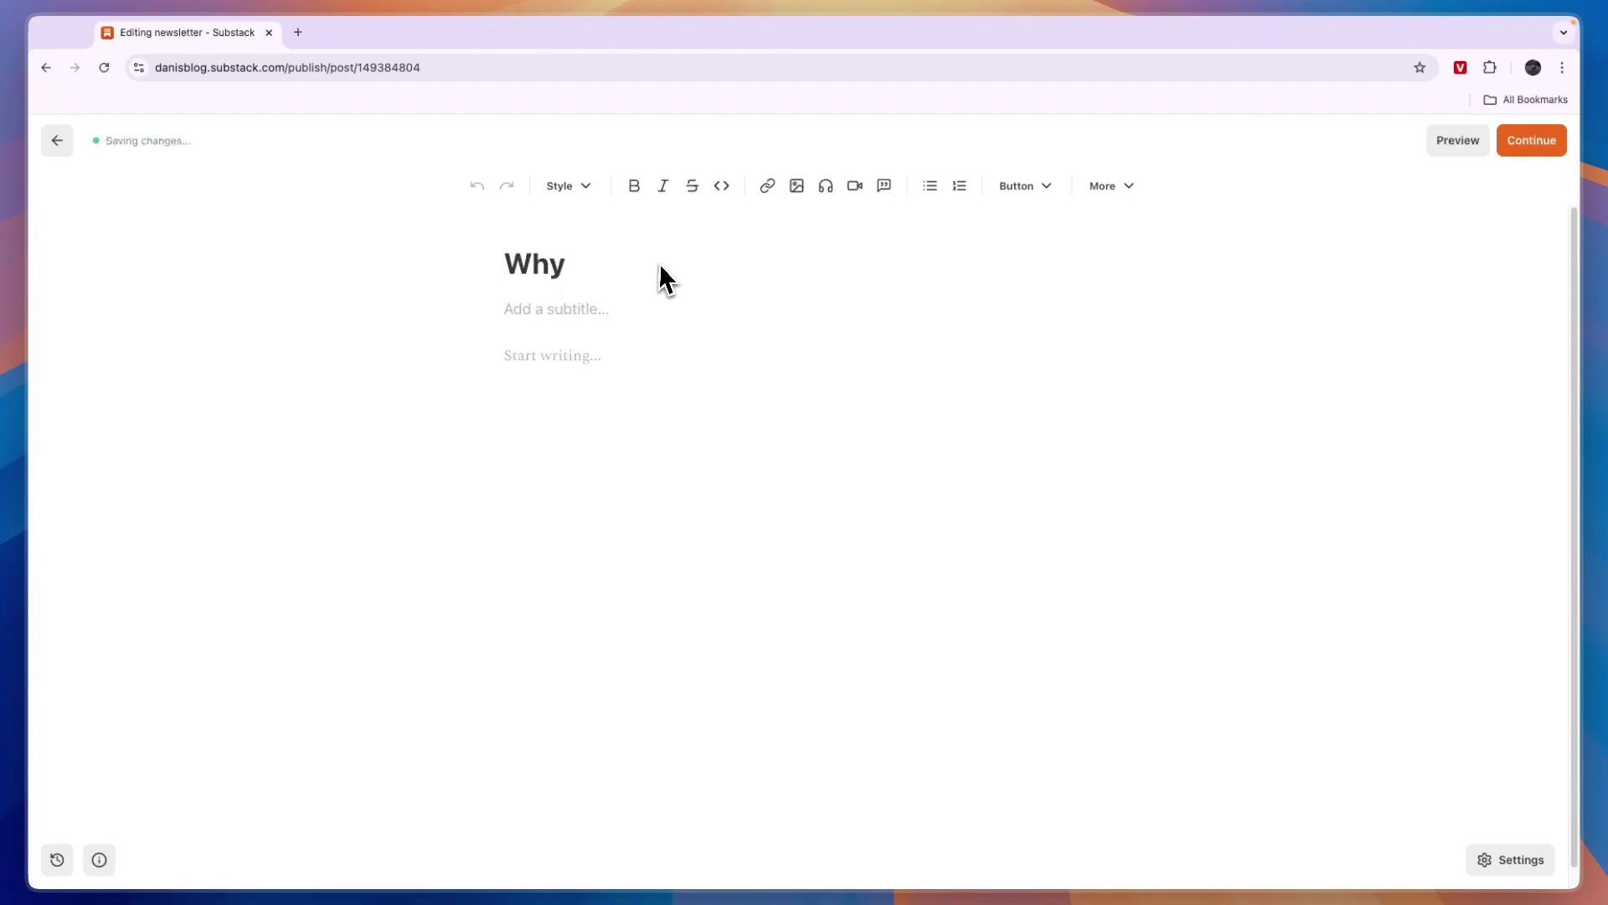
left_click(591, 320)
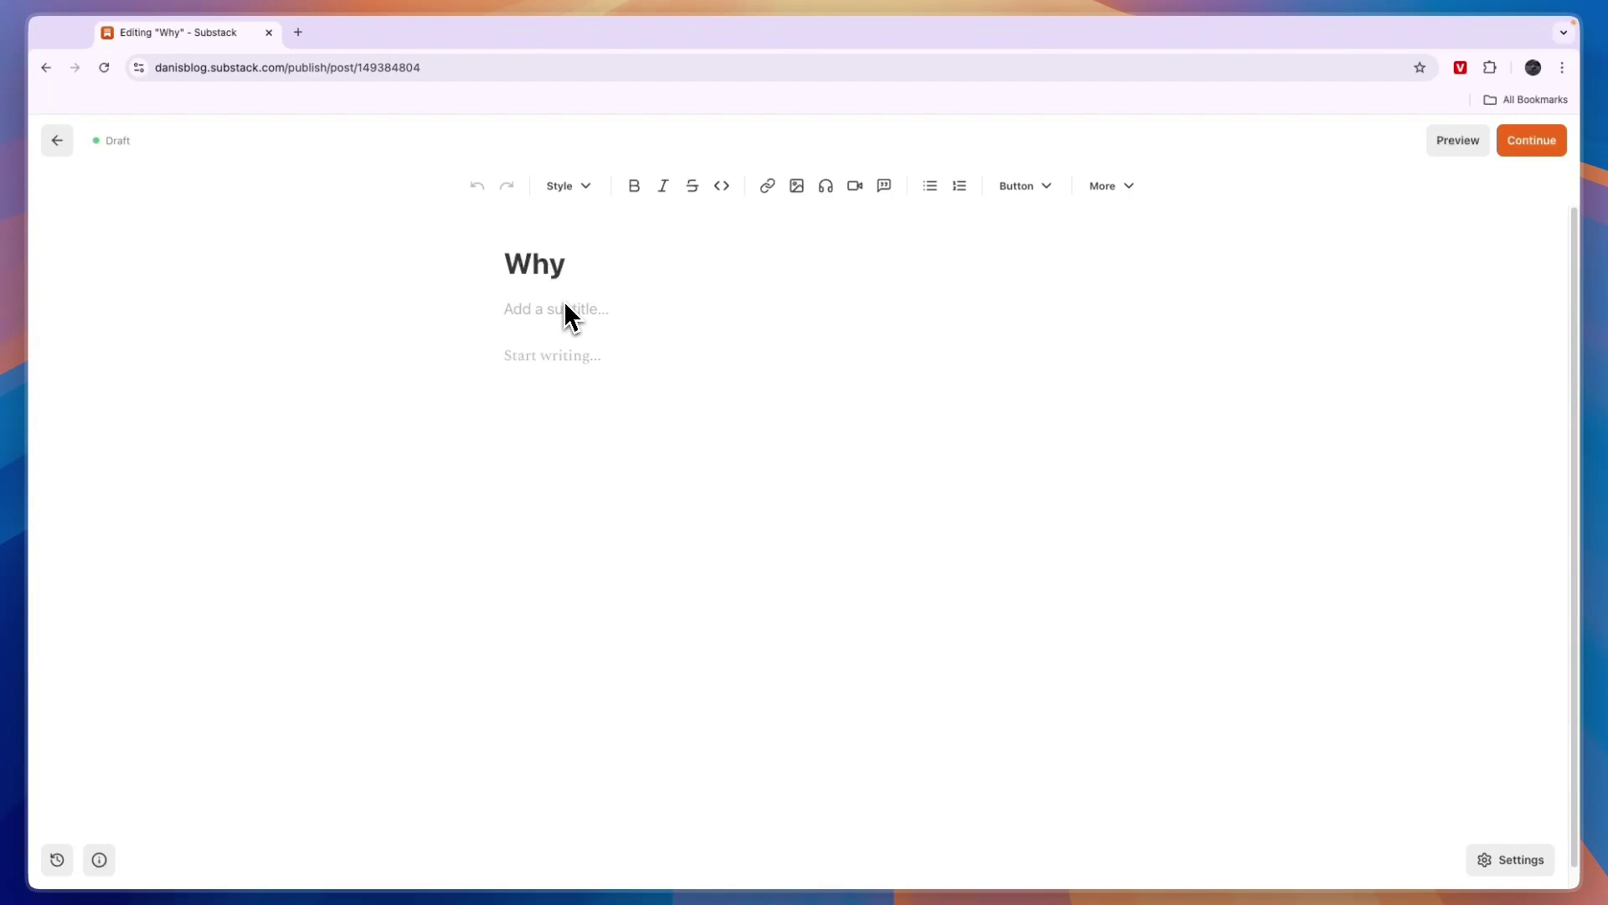
Look through the editor toolbar's text style, link, image, audio and quote options
key("Return")
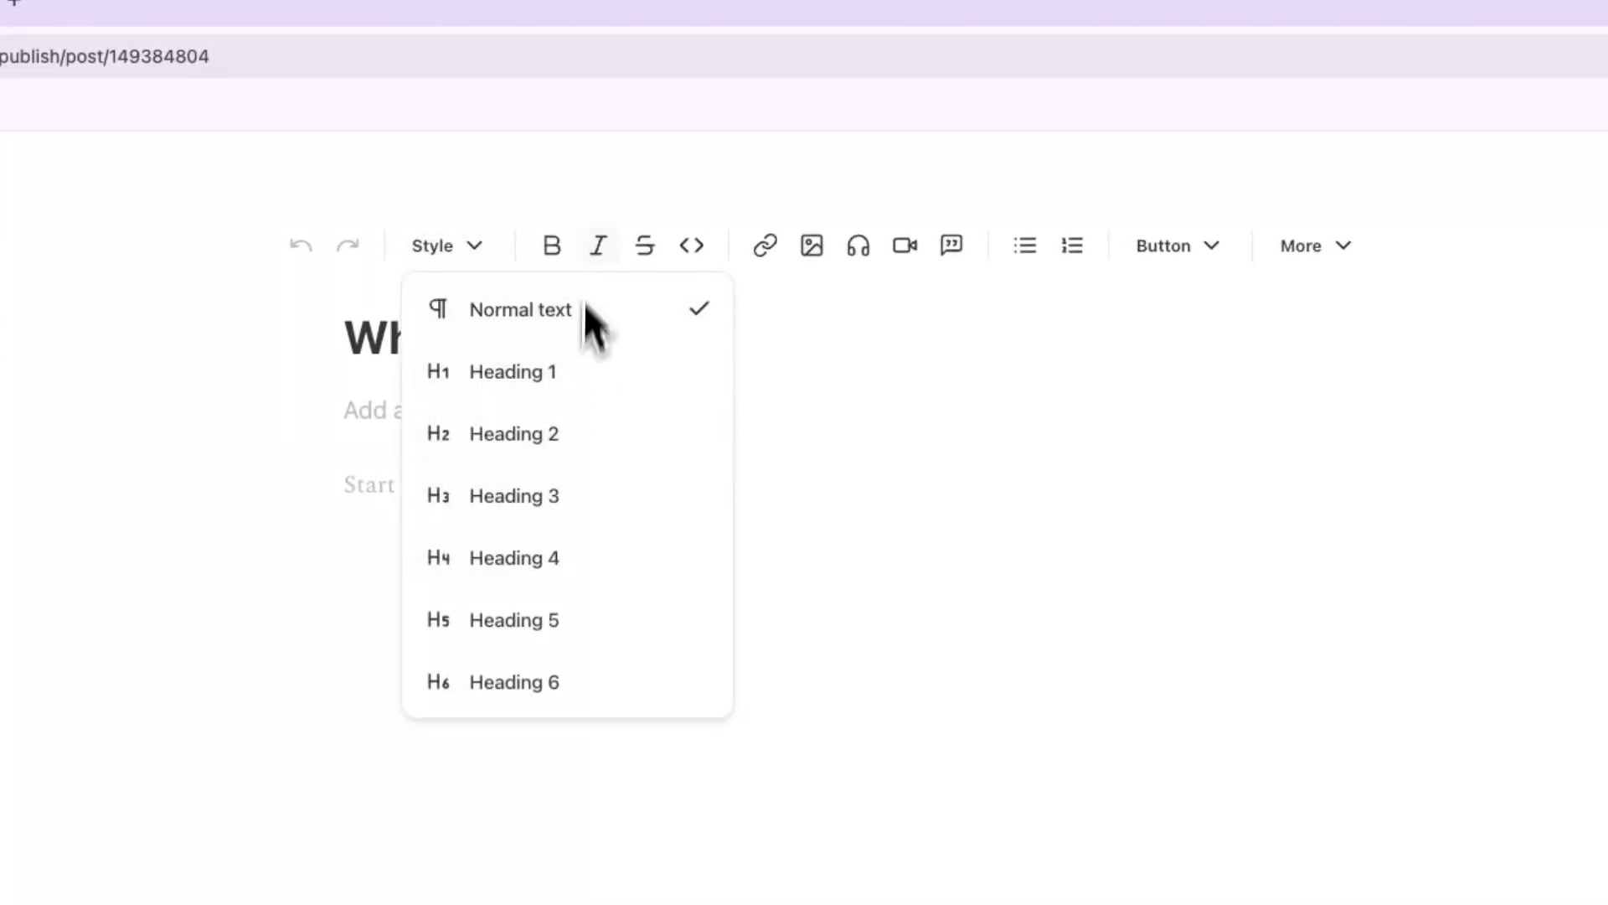
left_click(598, 245)
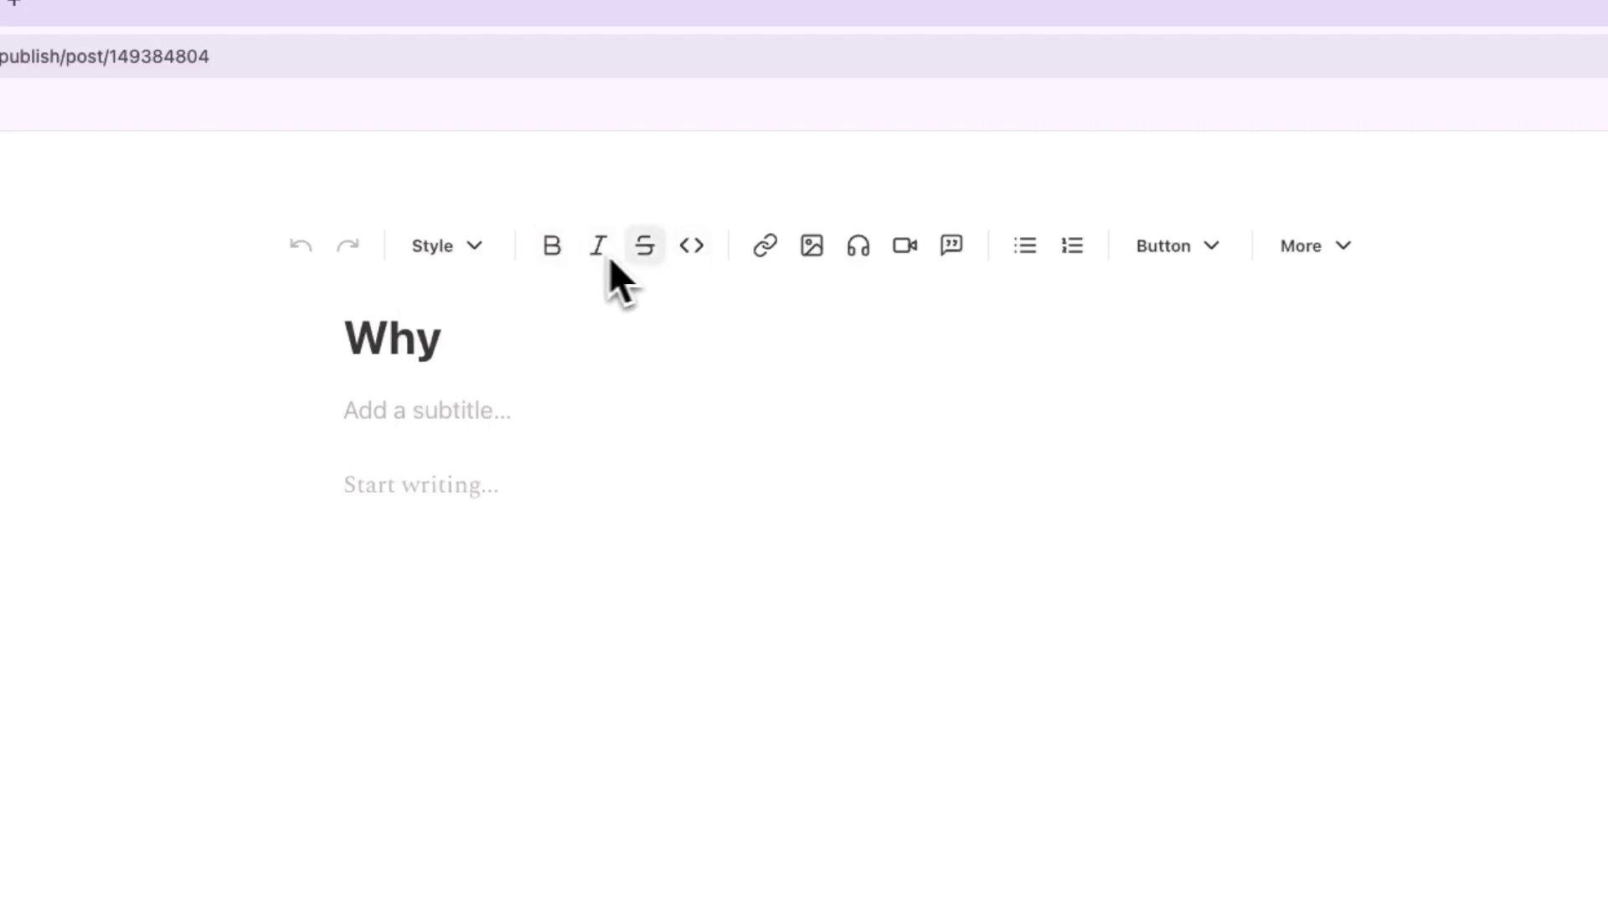
left_click(763, 247)
left_click(811, 246)
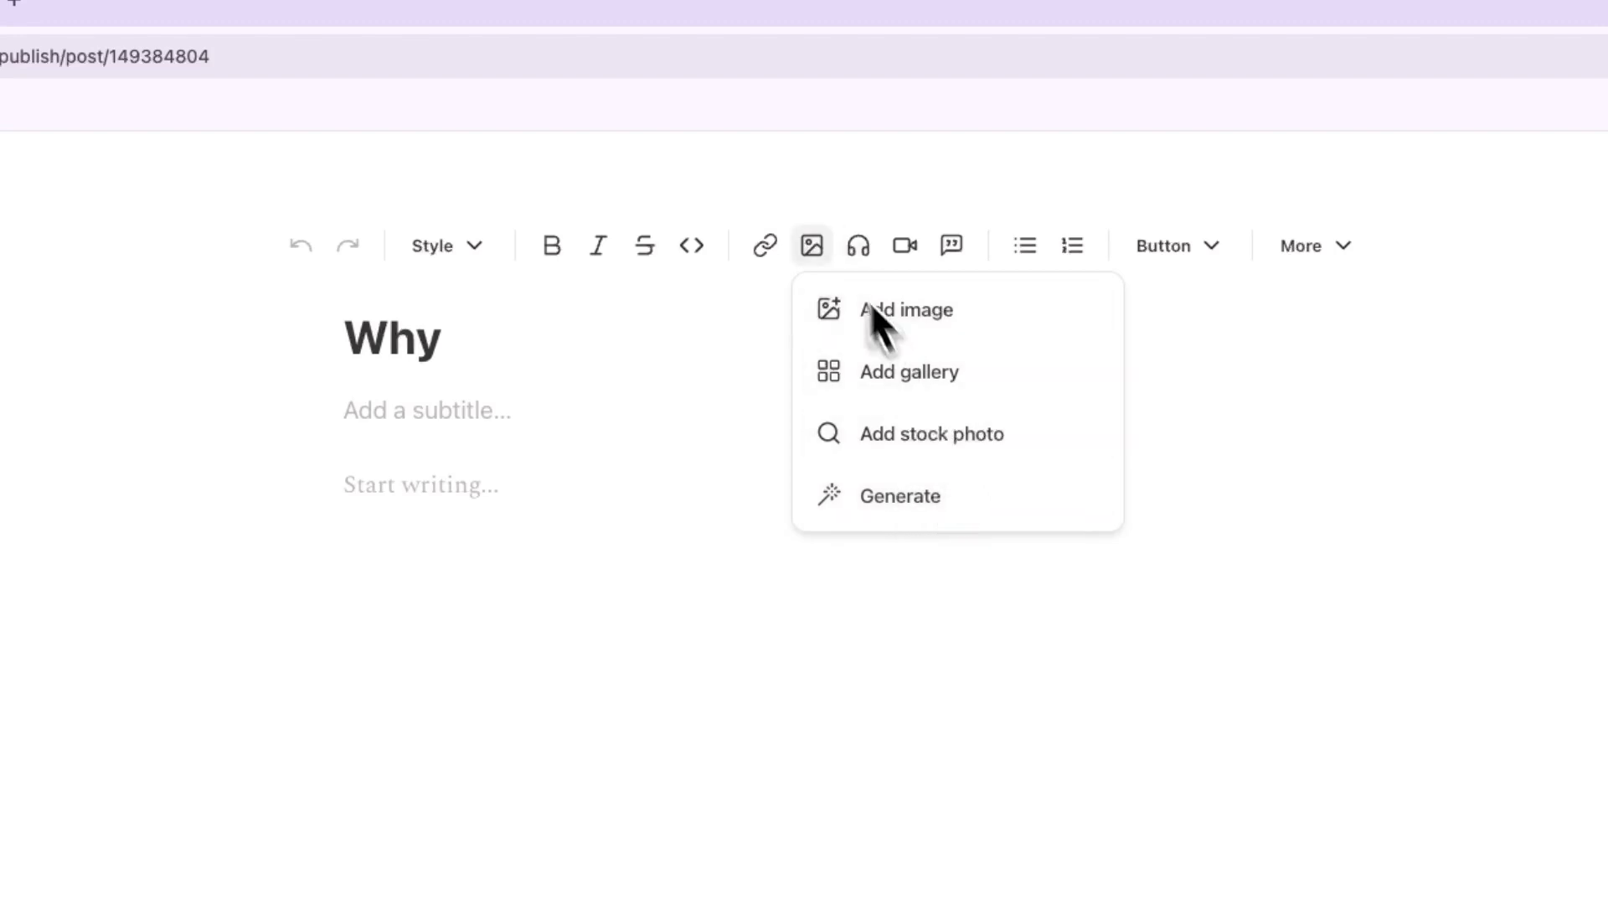
left_click(807, 251)
left_click(850, 261)
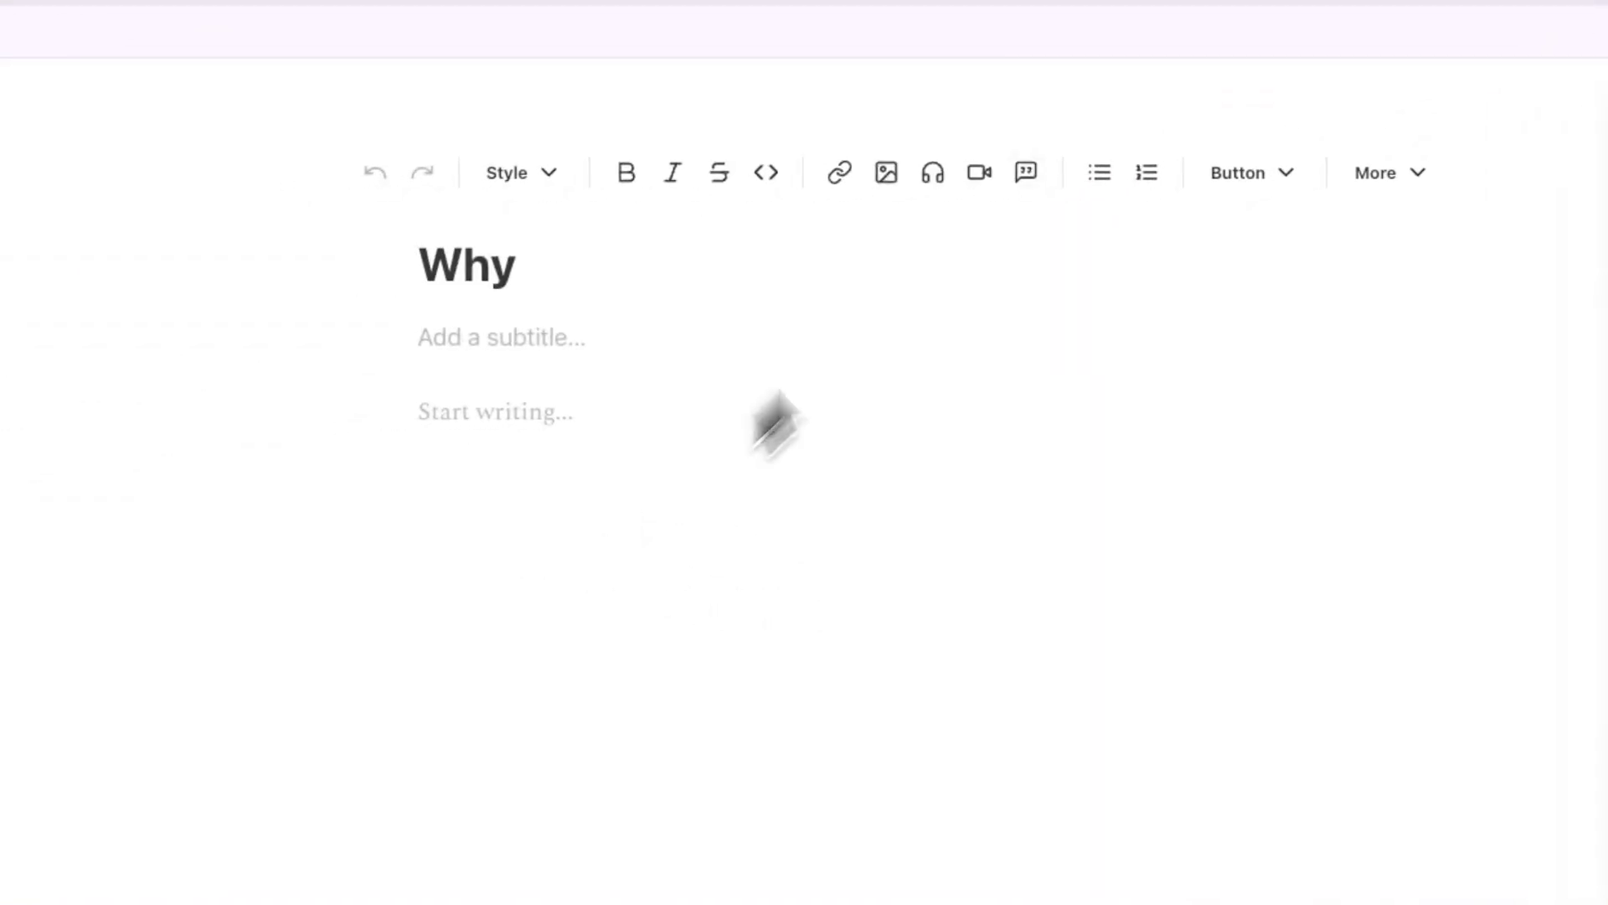
left_click(1028, 173)
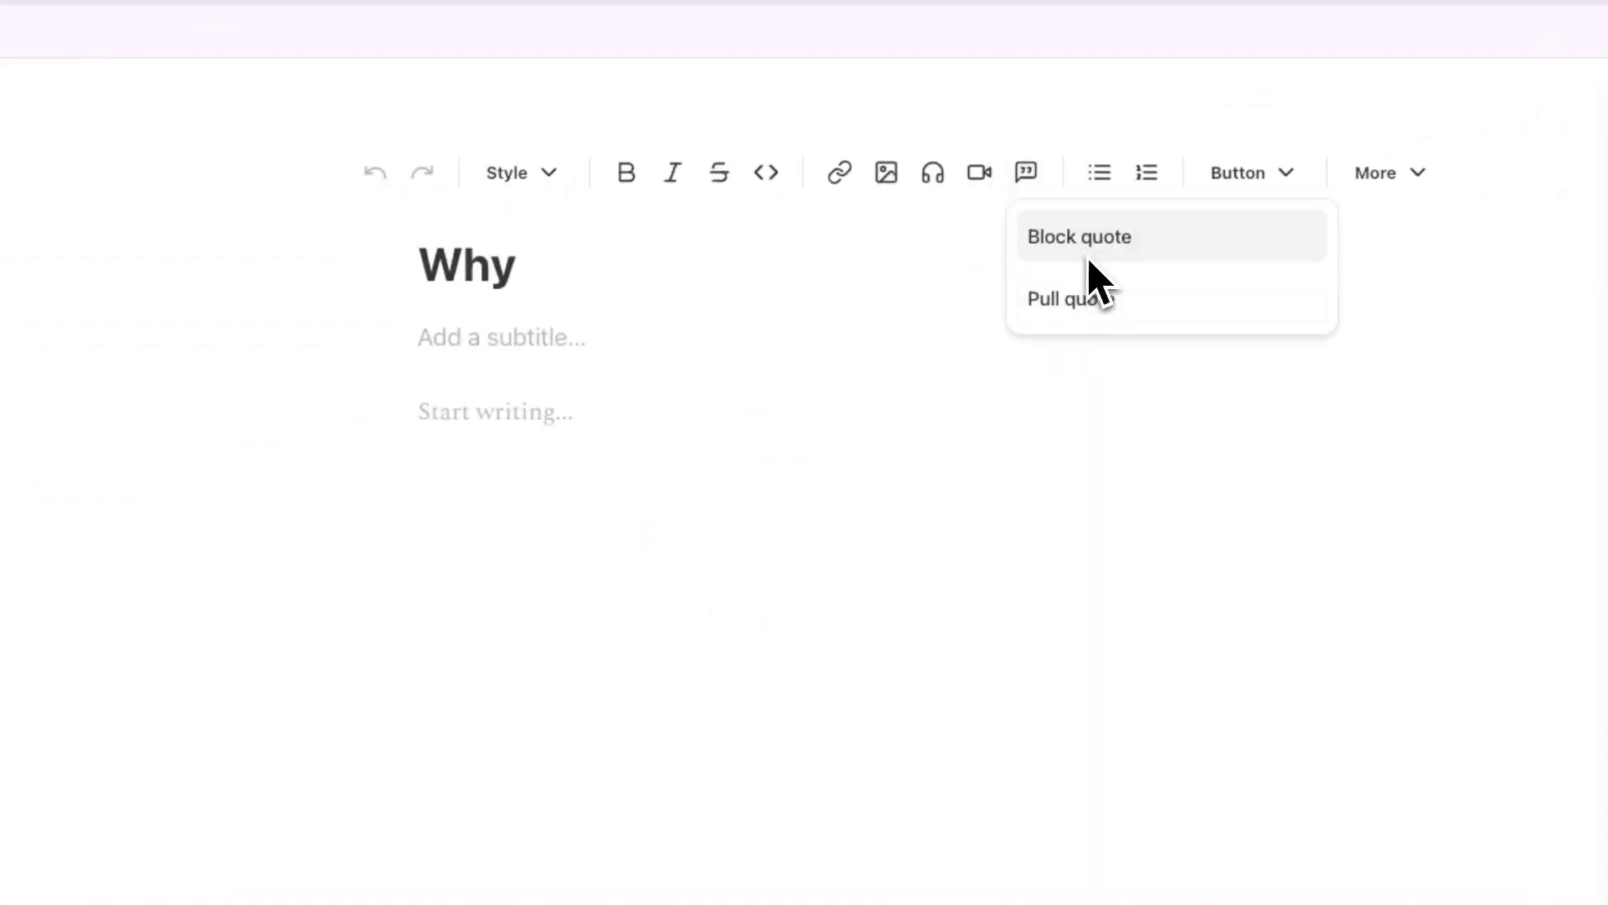
Insert a Subscribe now button into the post body and try it out
left_click(1248, 173)
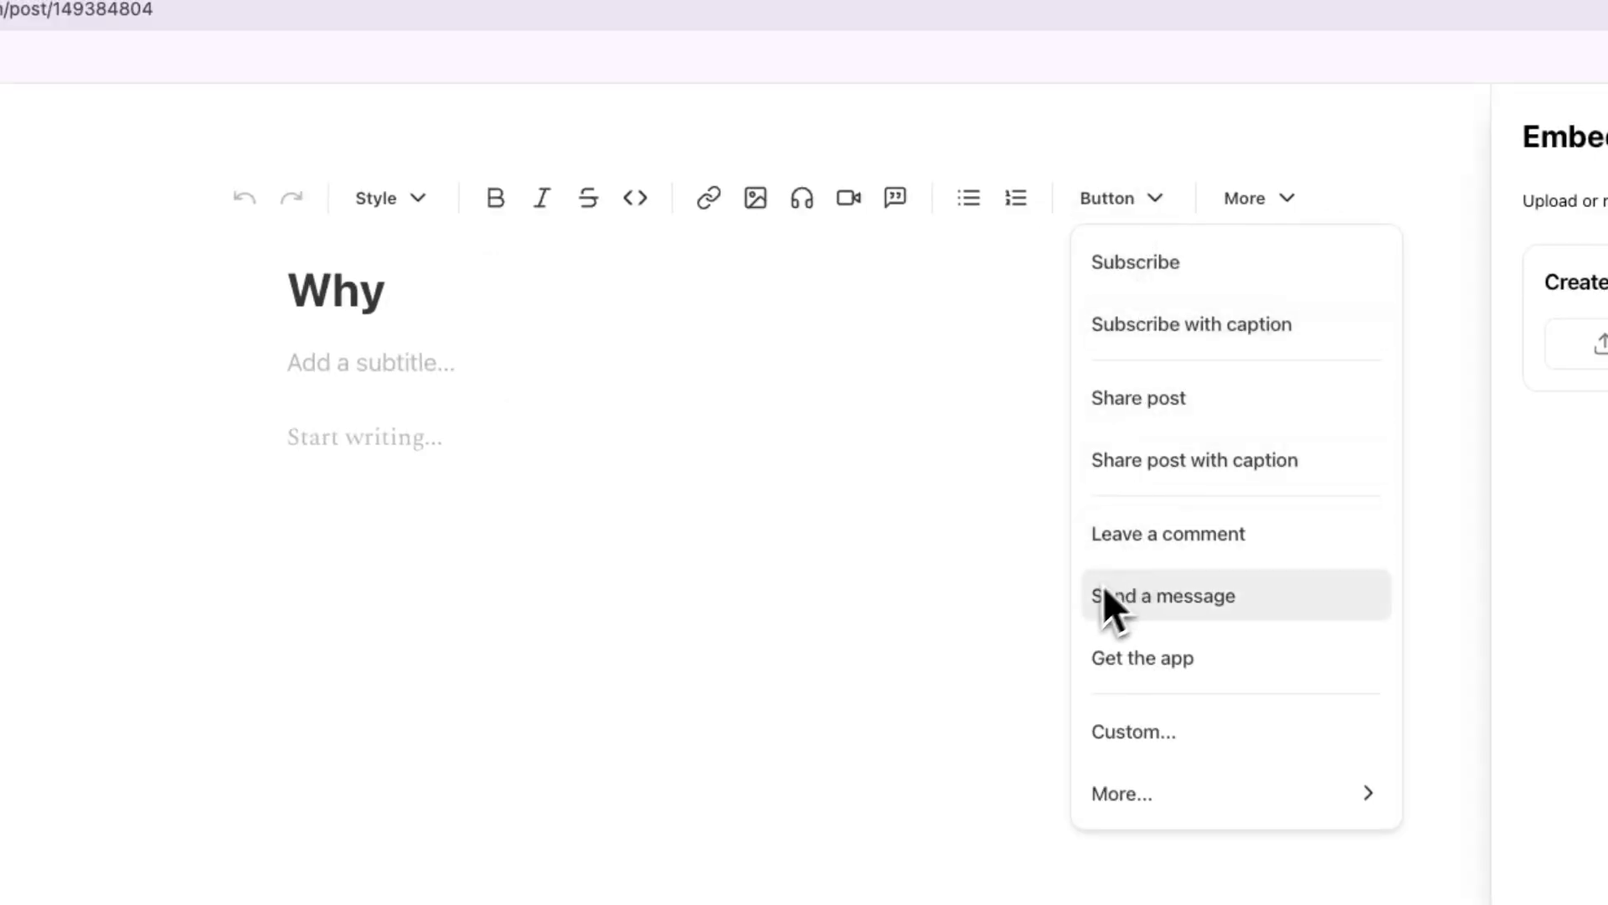
left_click(1183, 285)
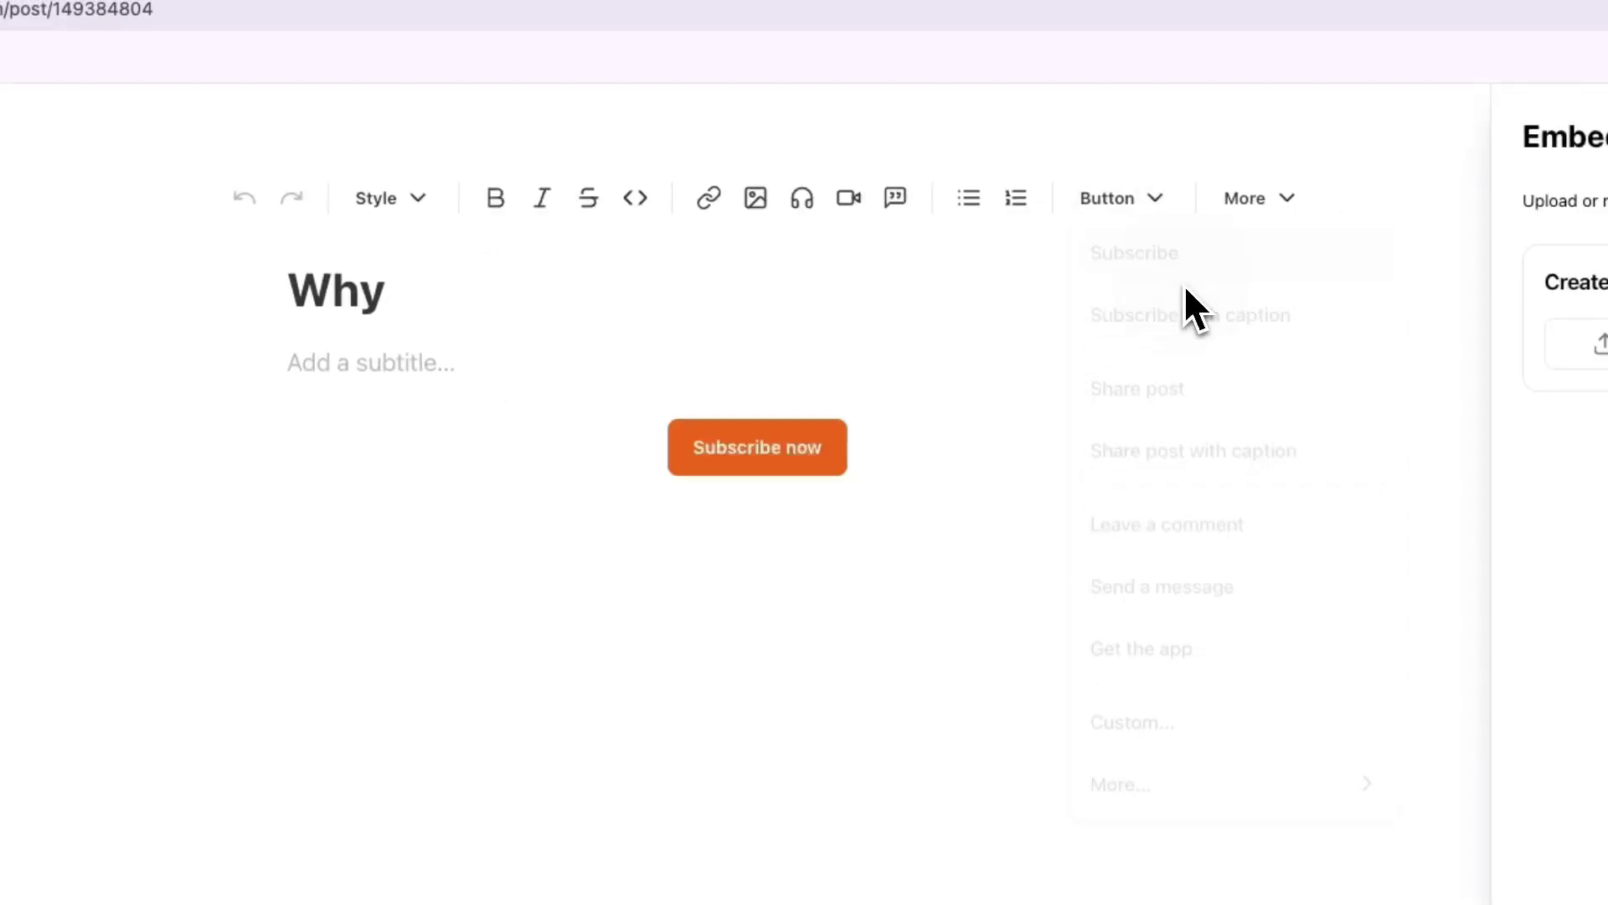
left_click(758, 458)
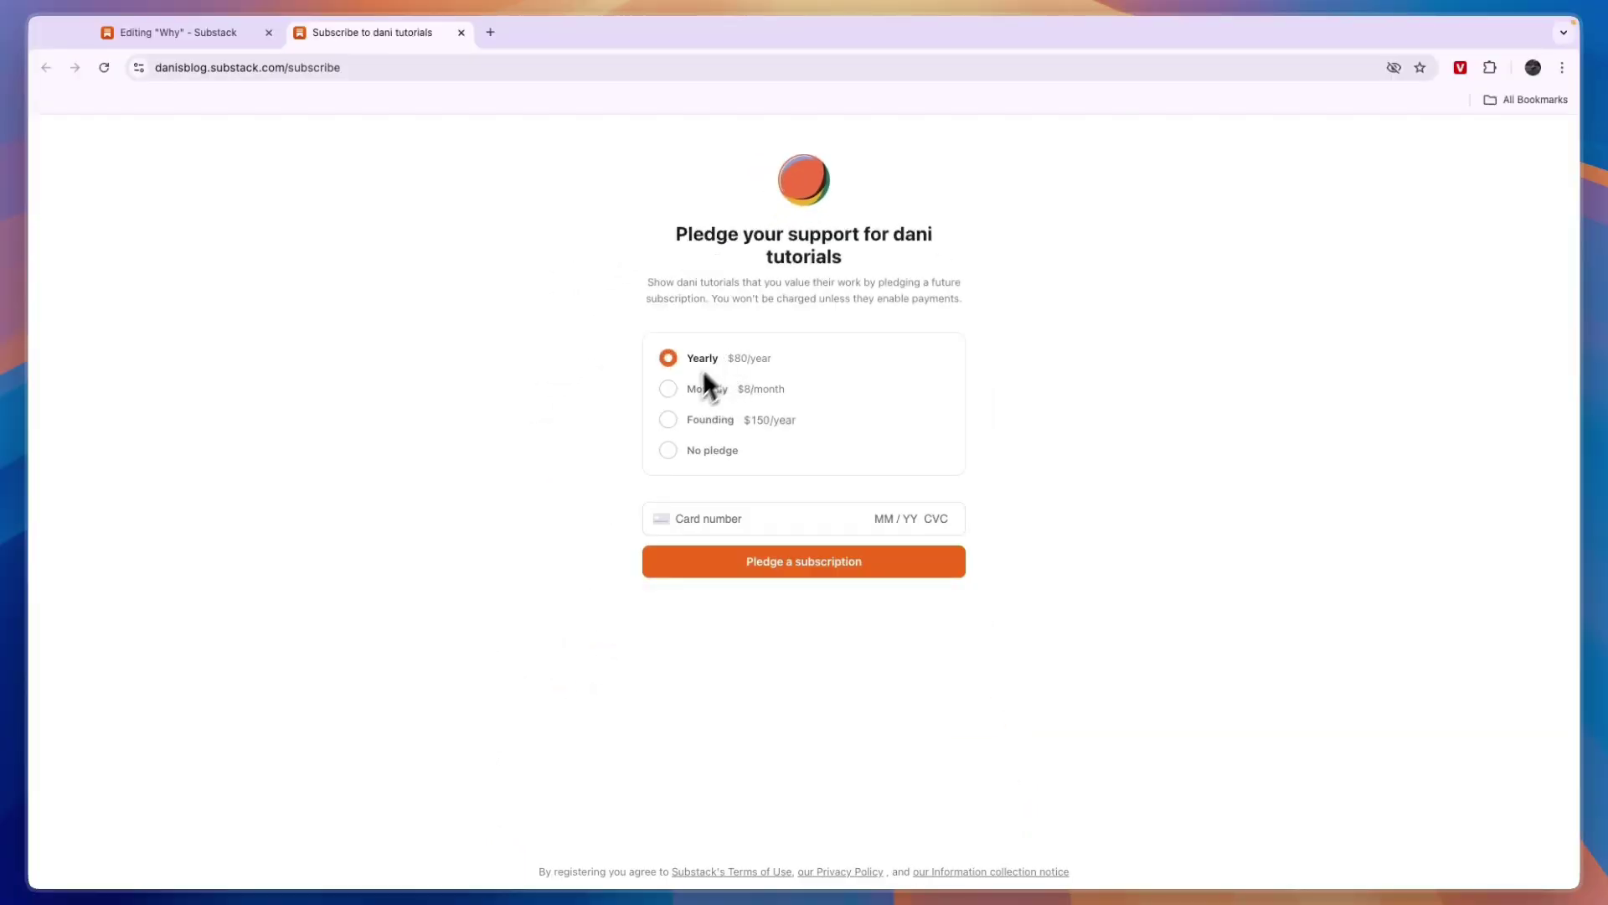
Cycle through the Monthly, Founding and No pledge options, ending on No pledge
left_click(697, 390)
left_click(700, 421)
left_click(700, 448)
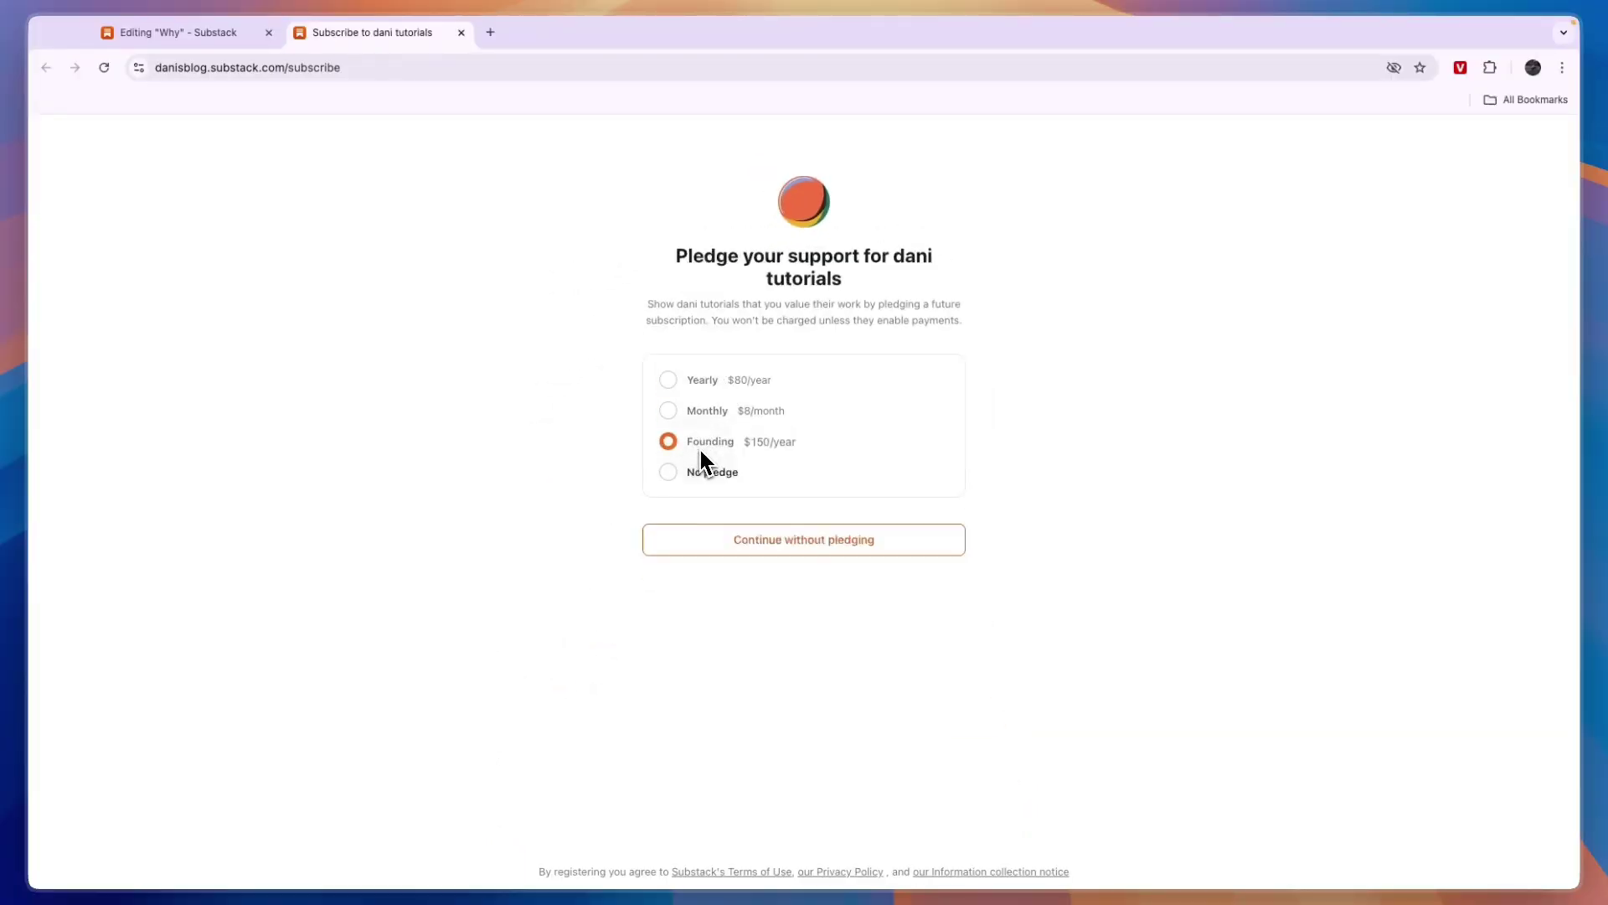
left_click(727, 414)
left_click_drag(704, 470, 711, 470)
Close the subscribe tab and dismiss the video embed panel in the 'Why' draft
left_click(461, 33)
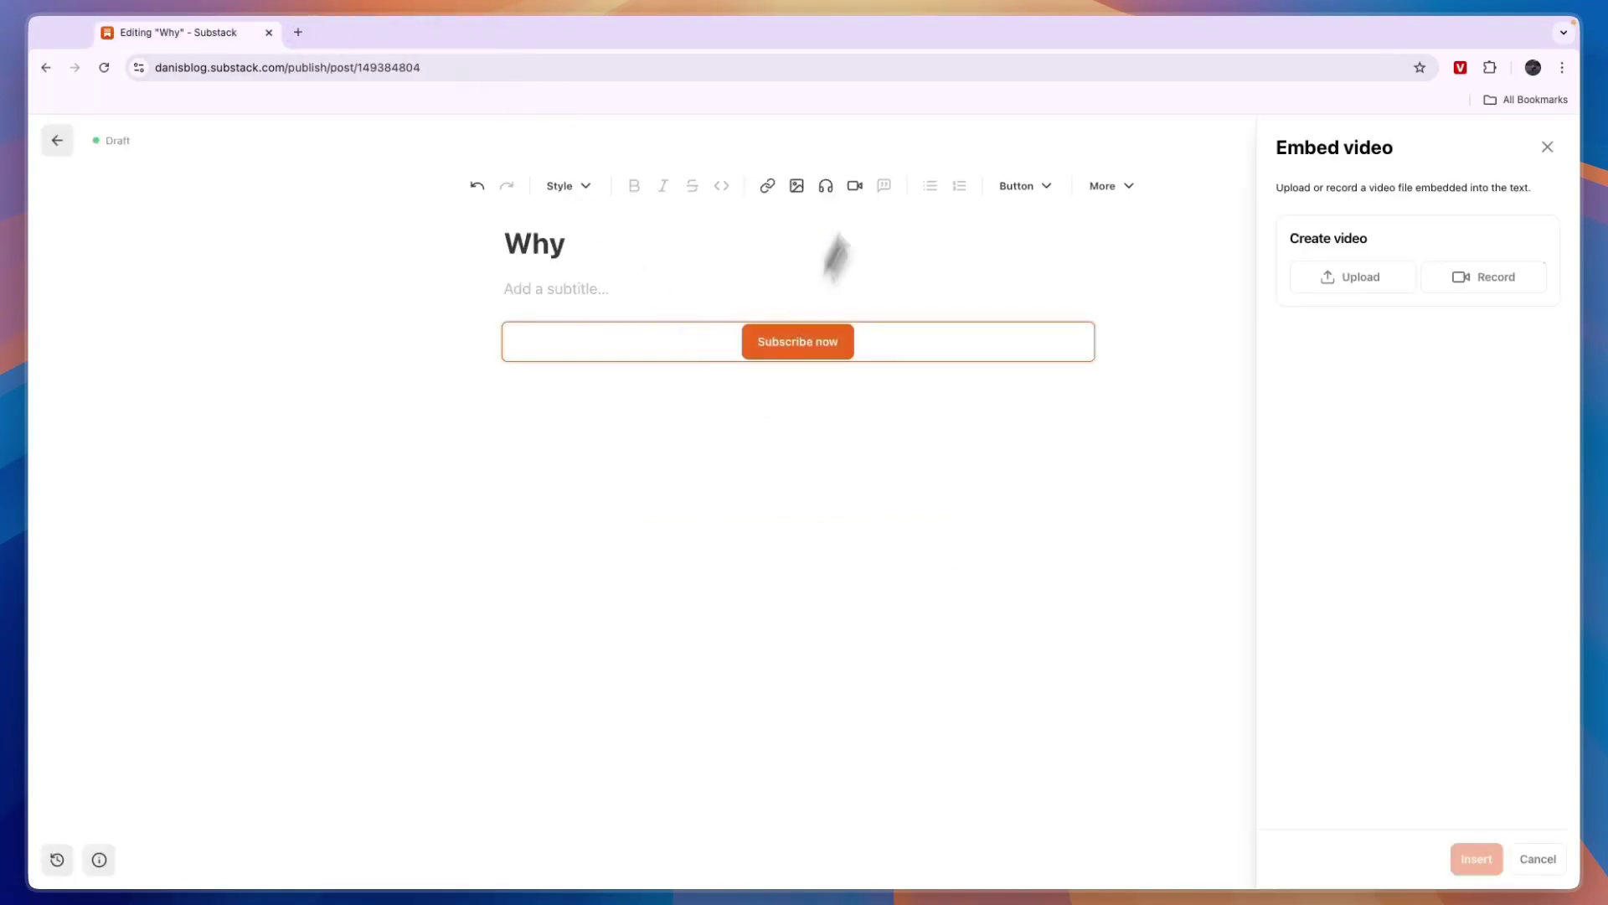
left_click(646, 358)
type("v")
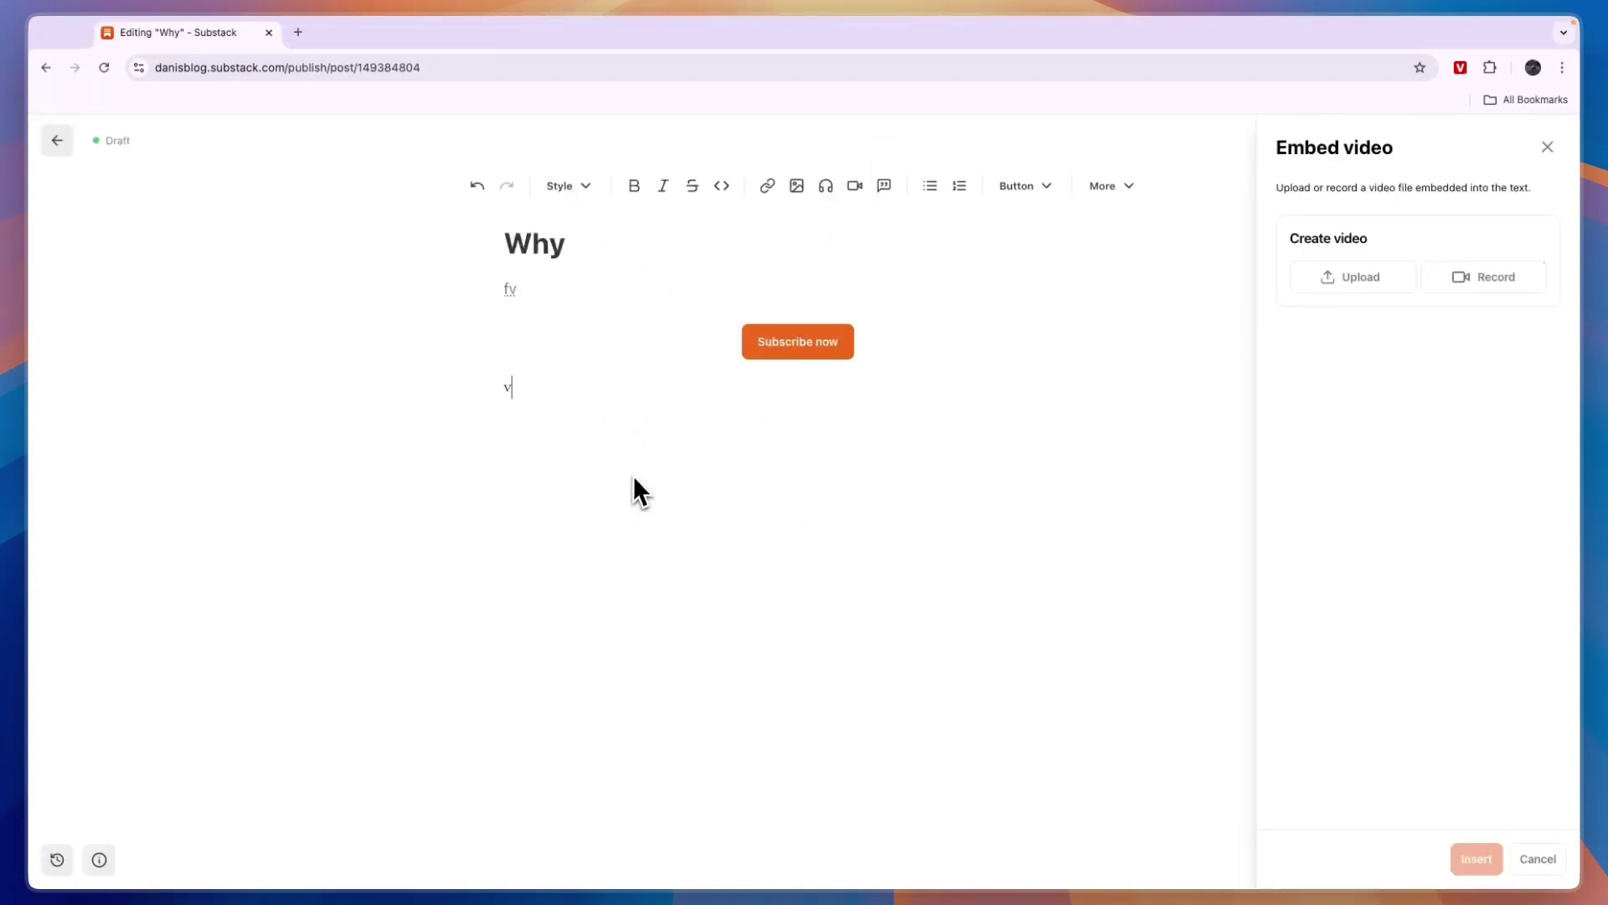
key("Escape")
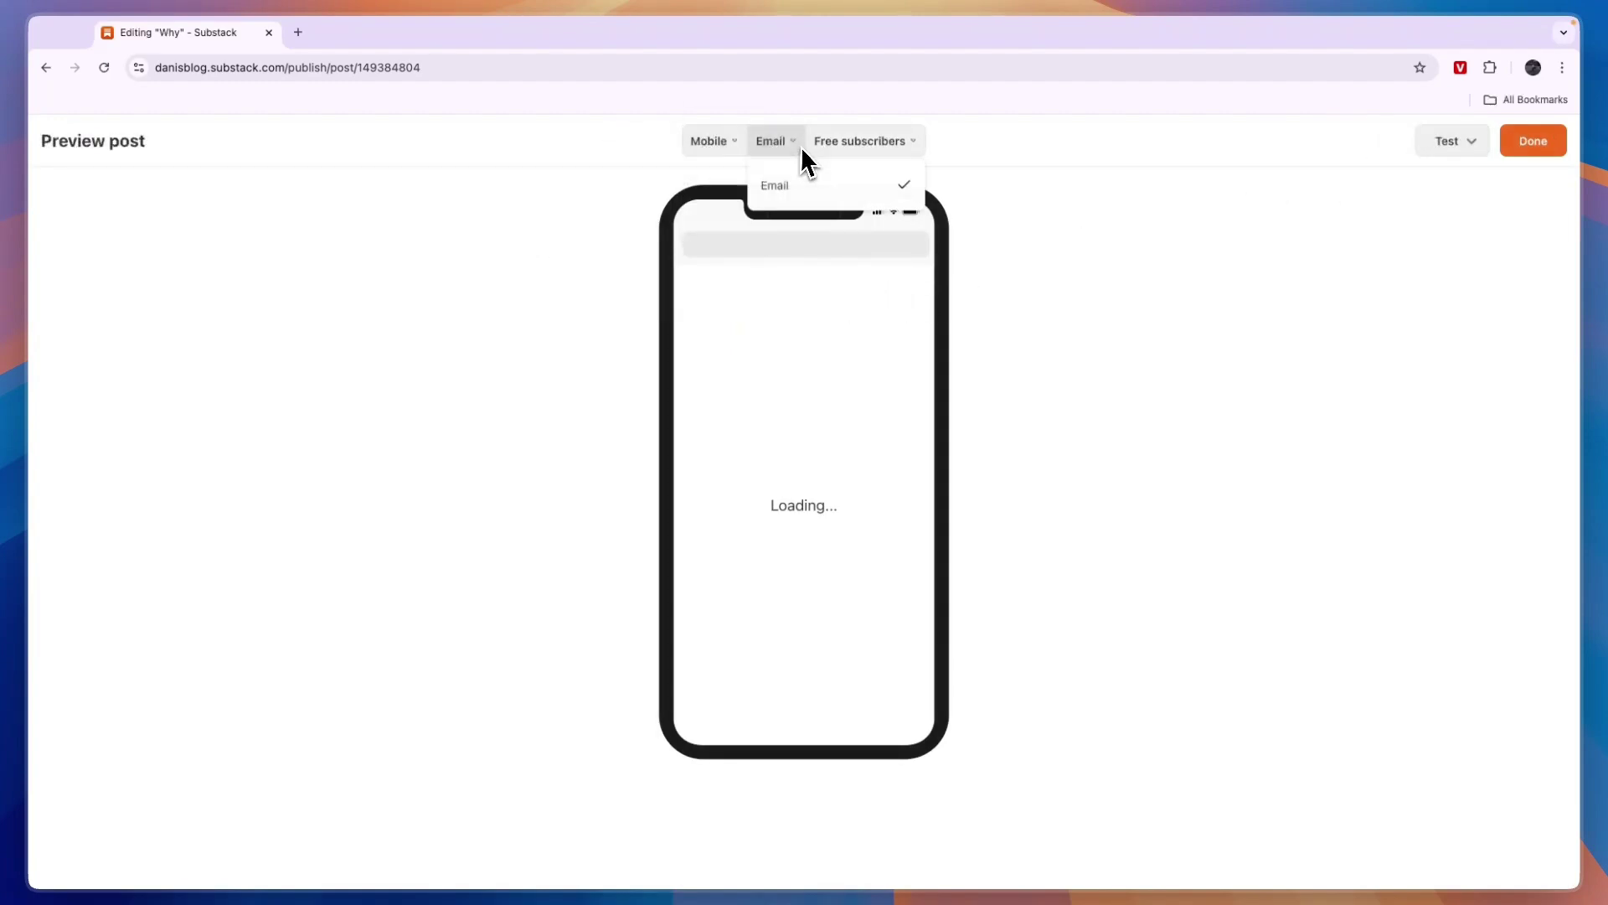
Preview the post as a free subscriber on Desktop, check the Test options, then continue to publishing
left_click(850, 142)
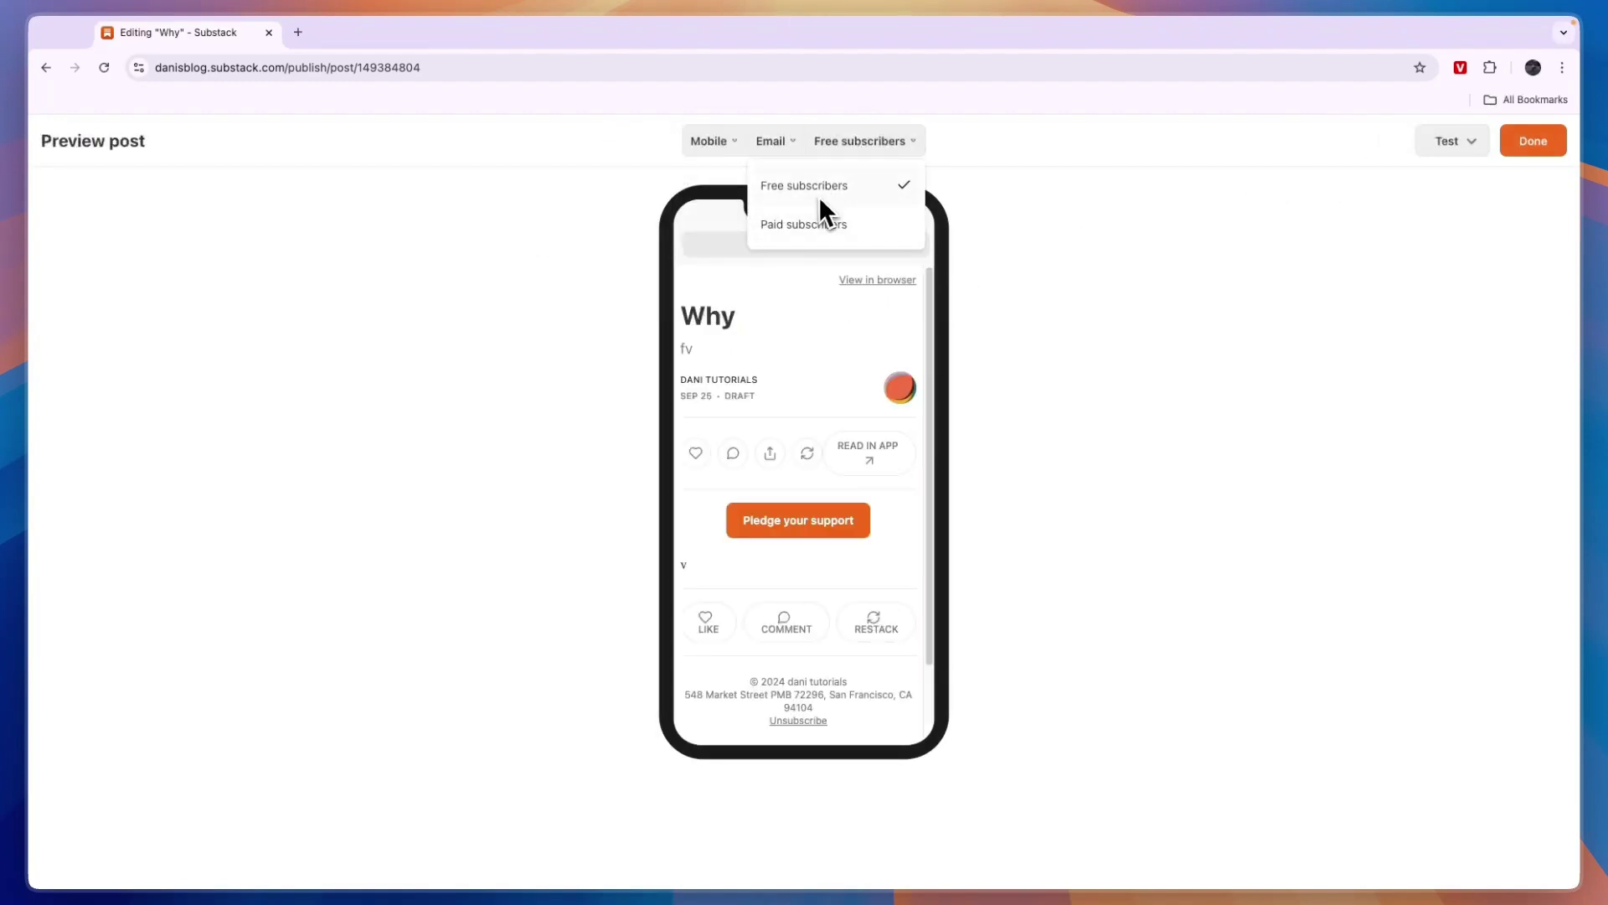
left_click(879, 139)
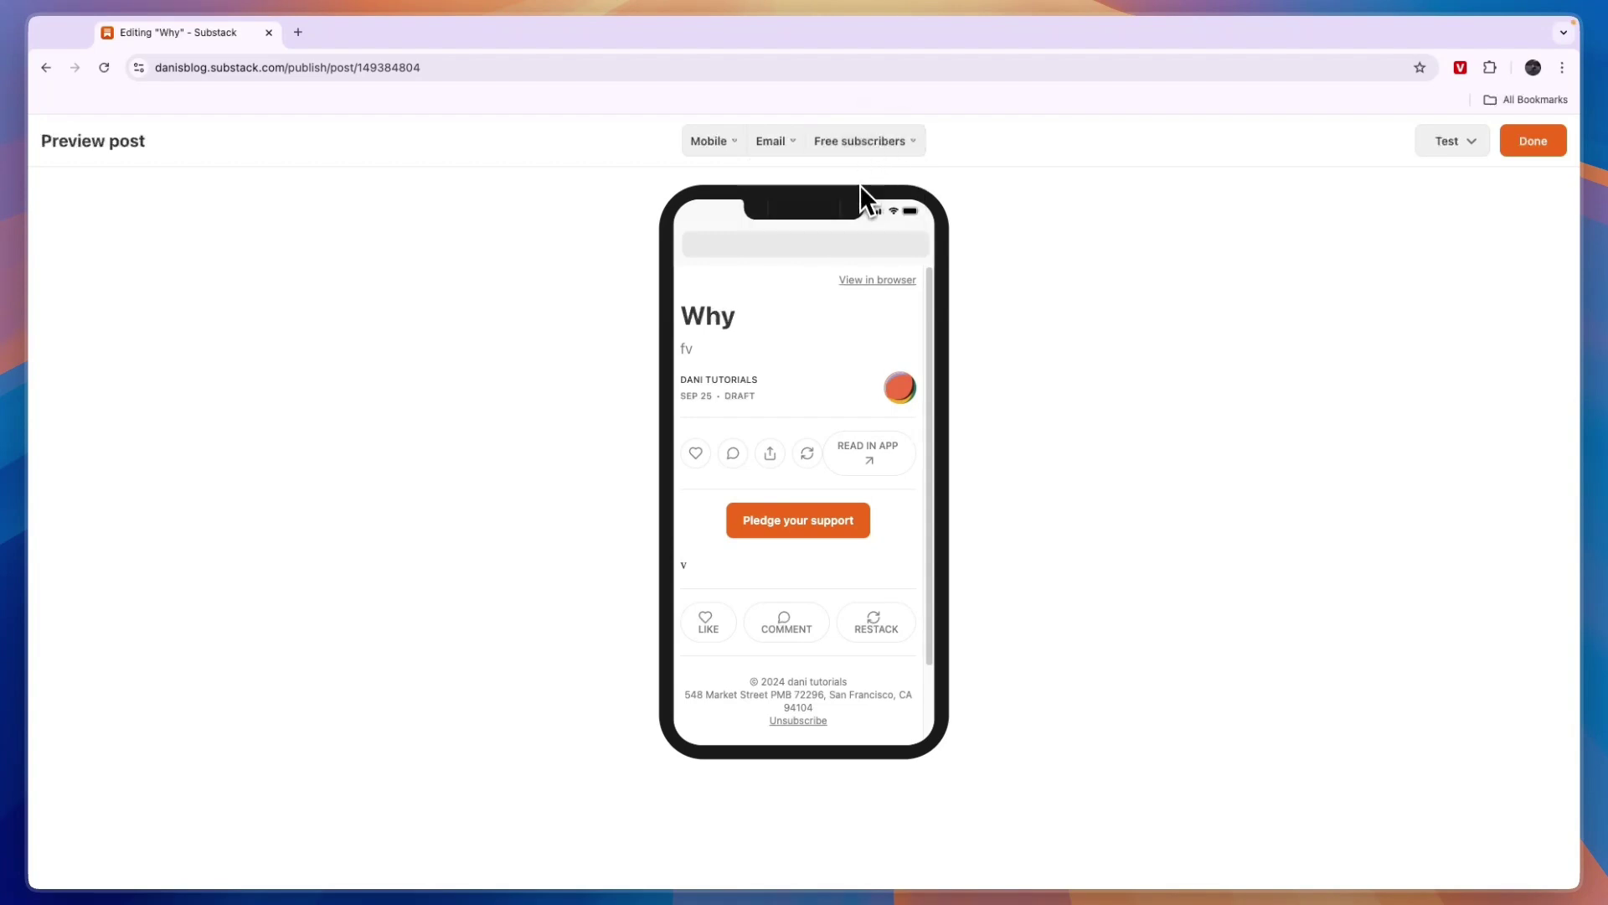
scroll(771, 434, "down", 3)
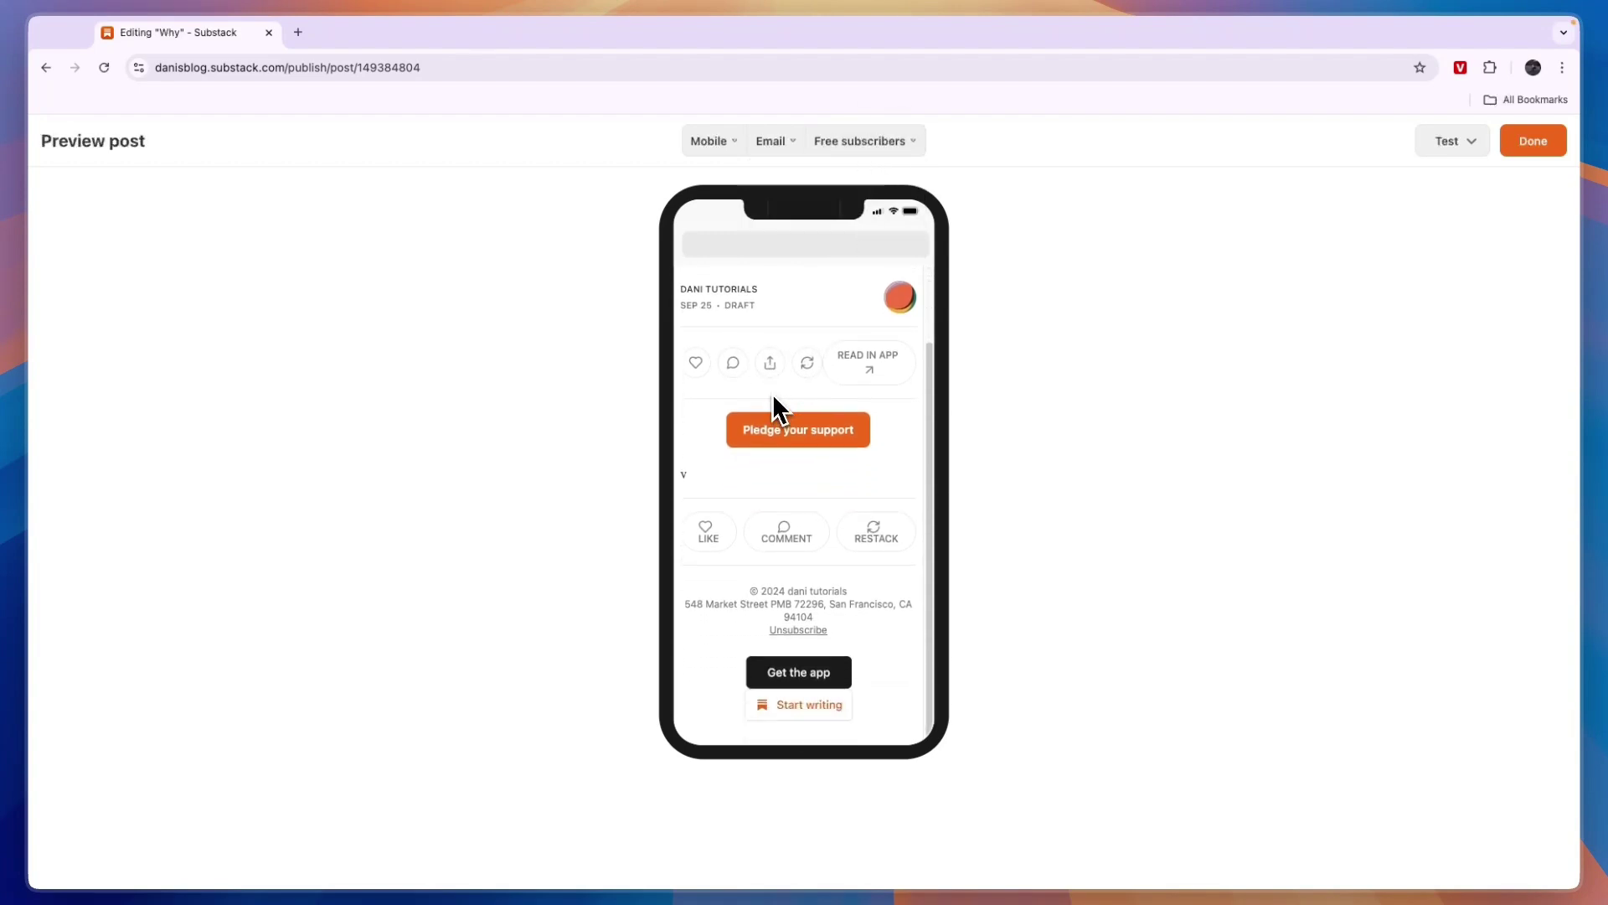
scroll(771, 402, "up", 3)
left_click(714, 143)
left_click(717, 216)
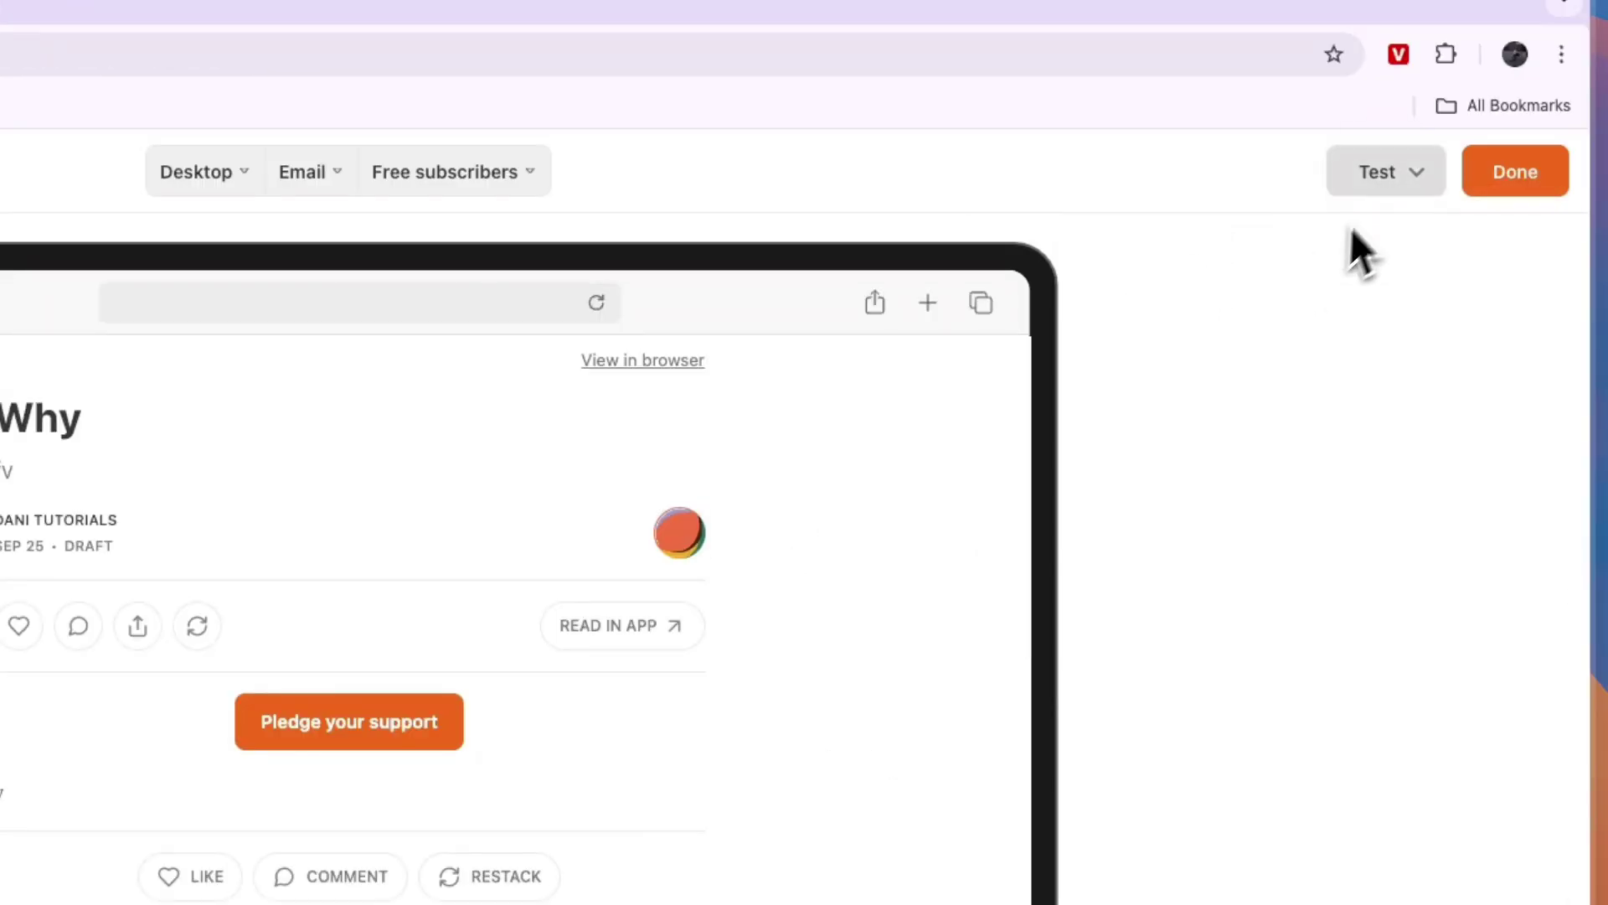
left_click(1379, 189)
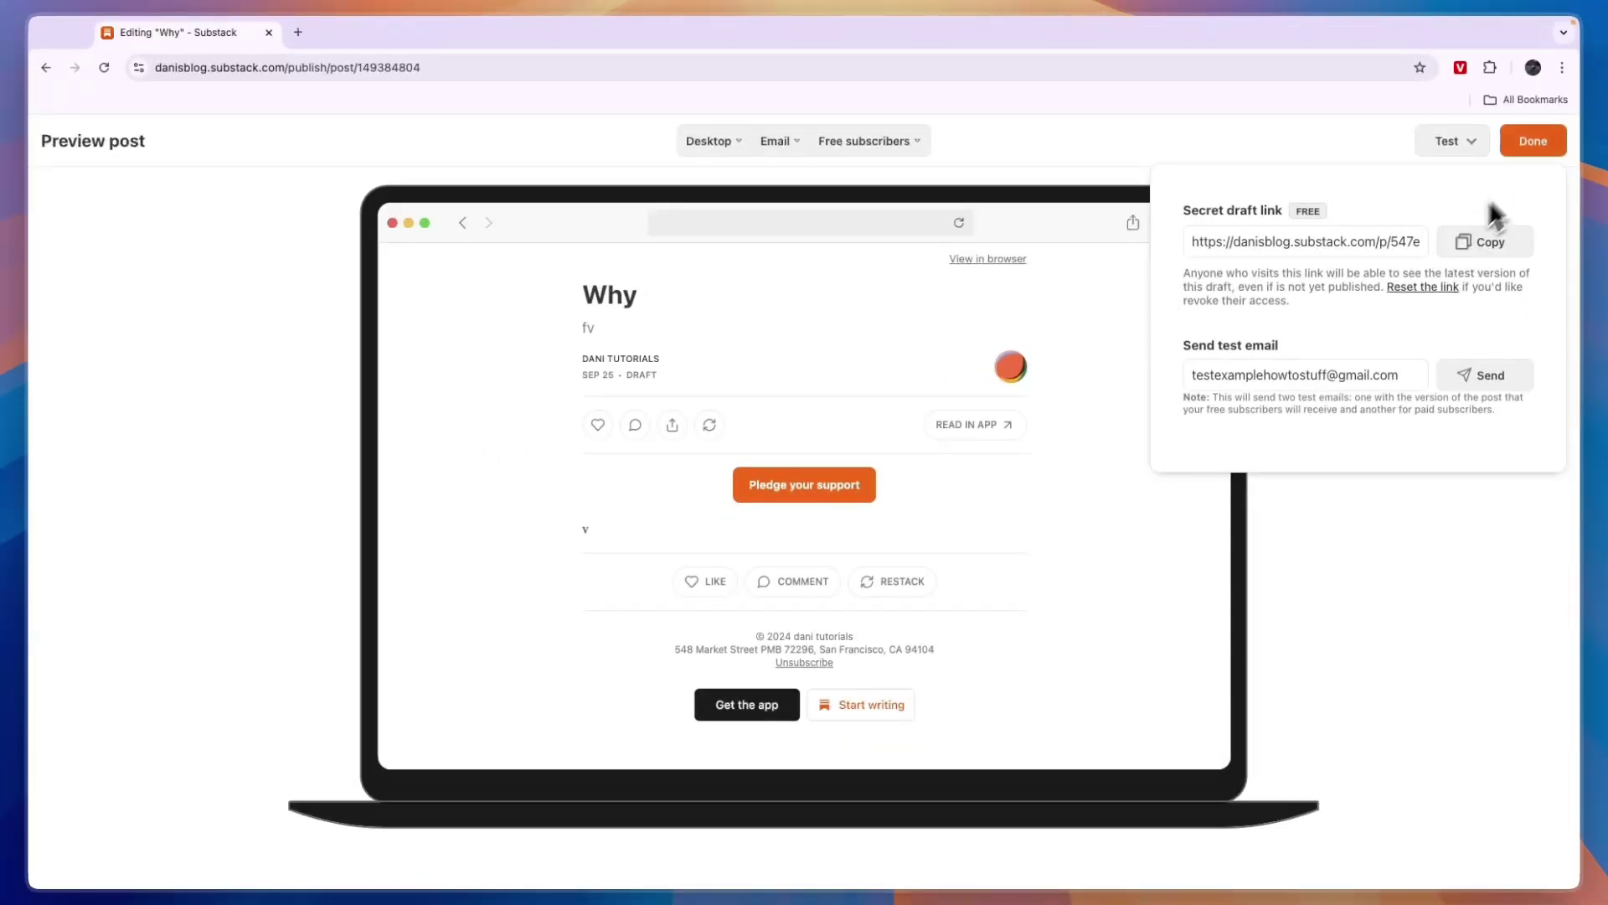
left_click(1533, 140)
left_click(1525, 146)
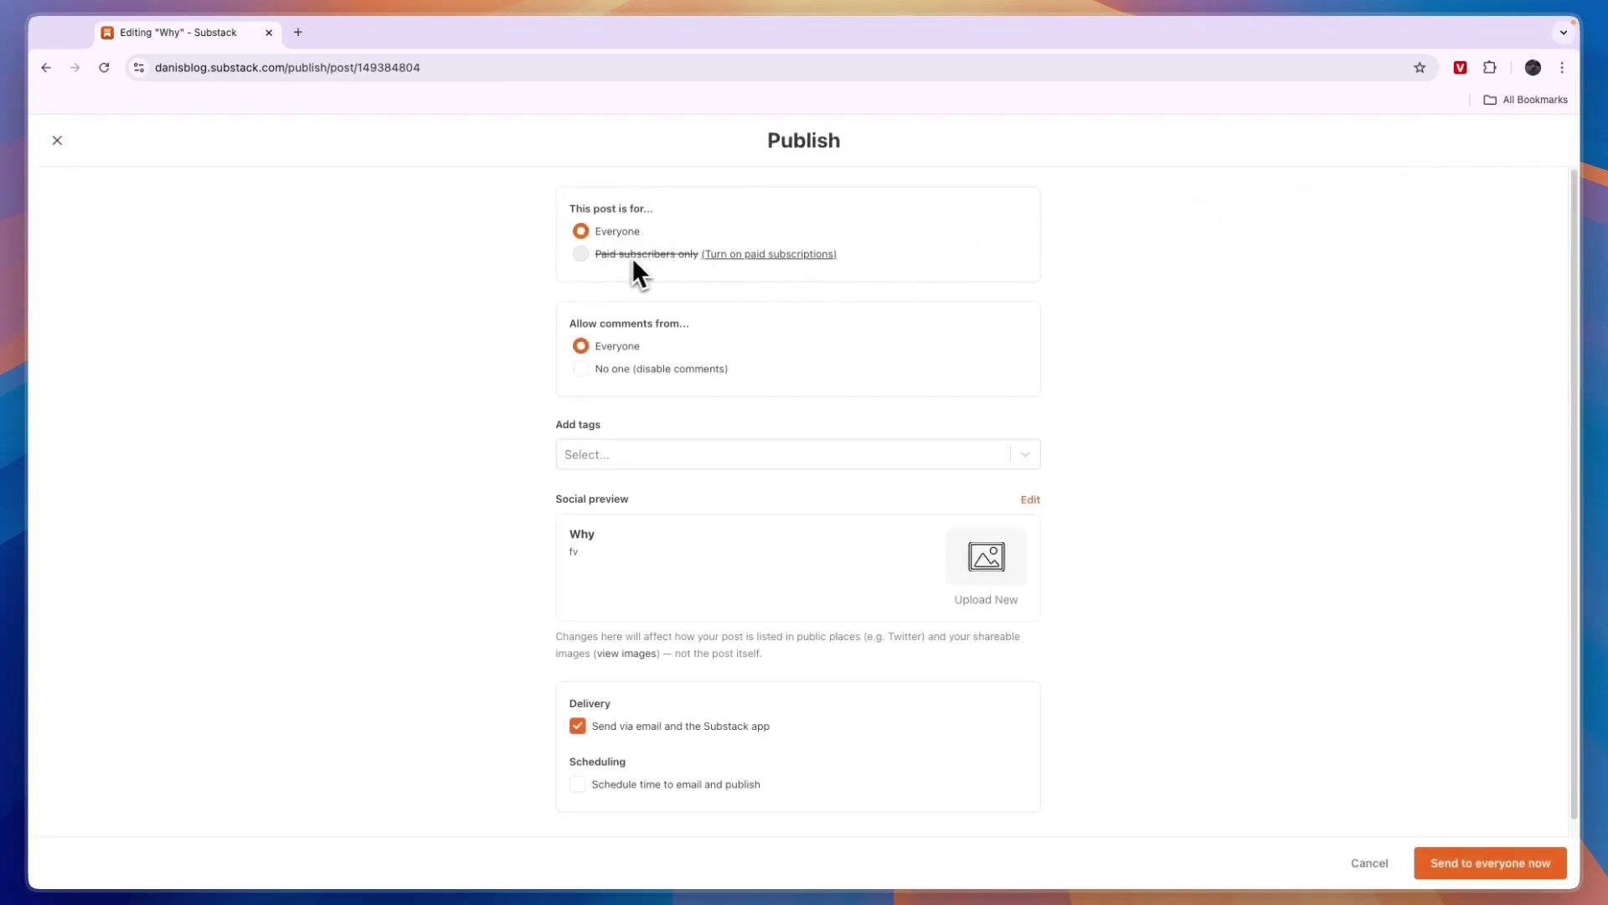
Follow the 'Turn on paid subscriptions' link beside Paid subscribers only
left_click(751, 256)
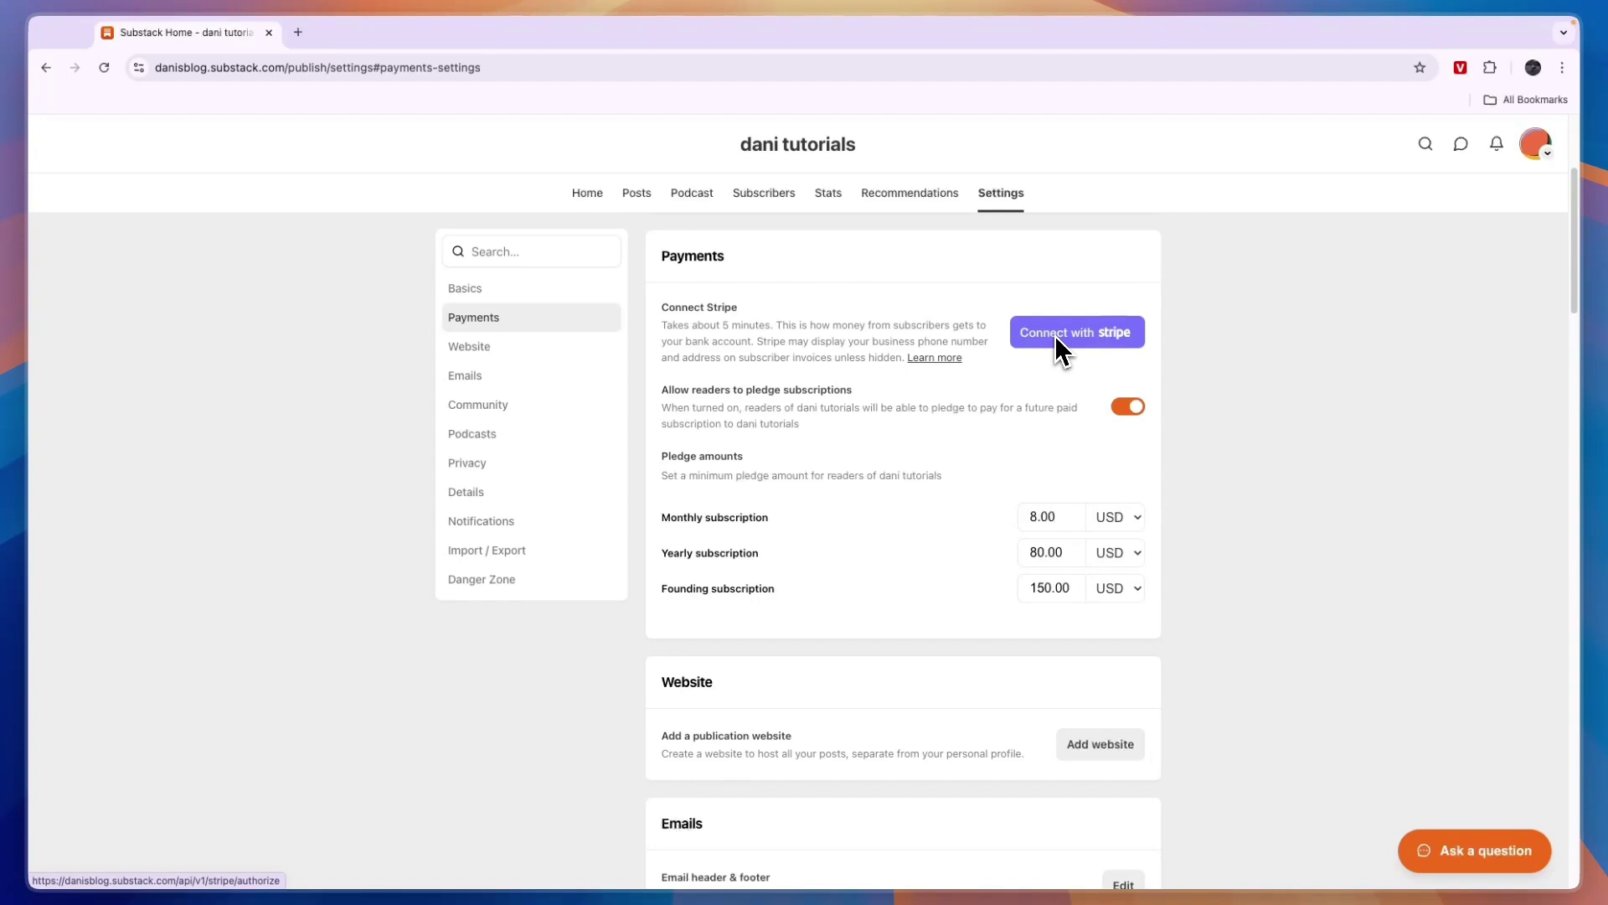
Read over the pledge subscriptions setting and toggle Allow pledges off and back on
left_click_drag(661, 390, 838, 391)
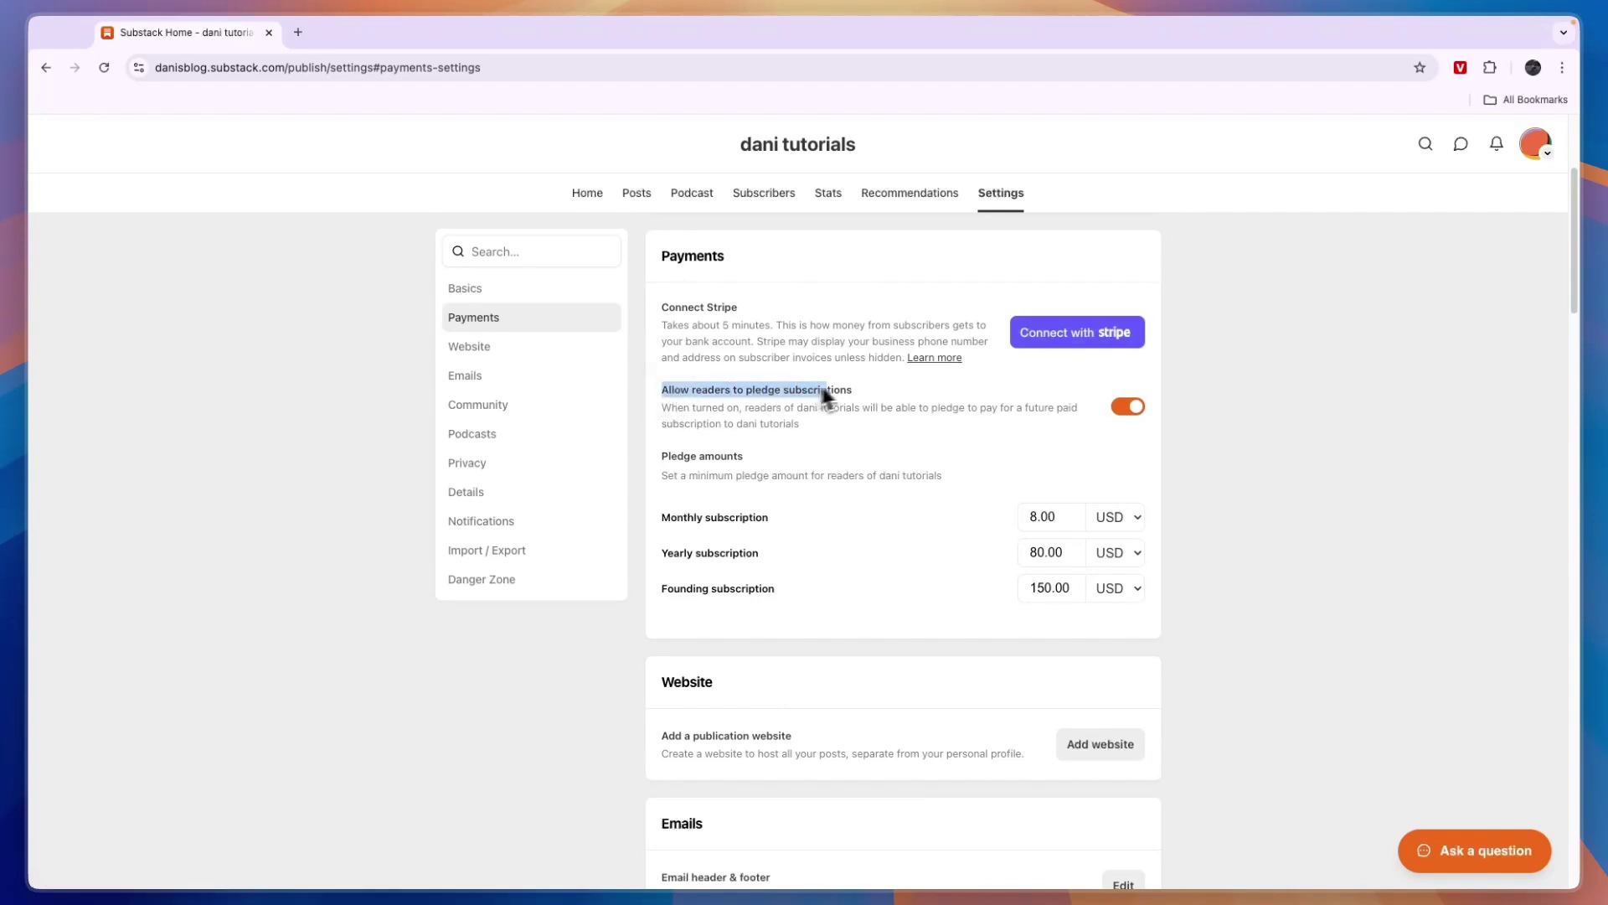
left_click(836, 389)
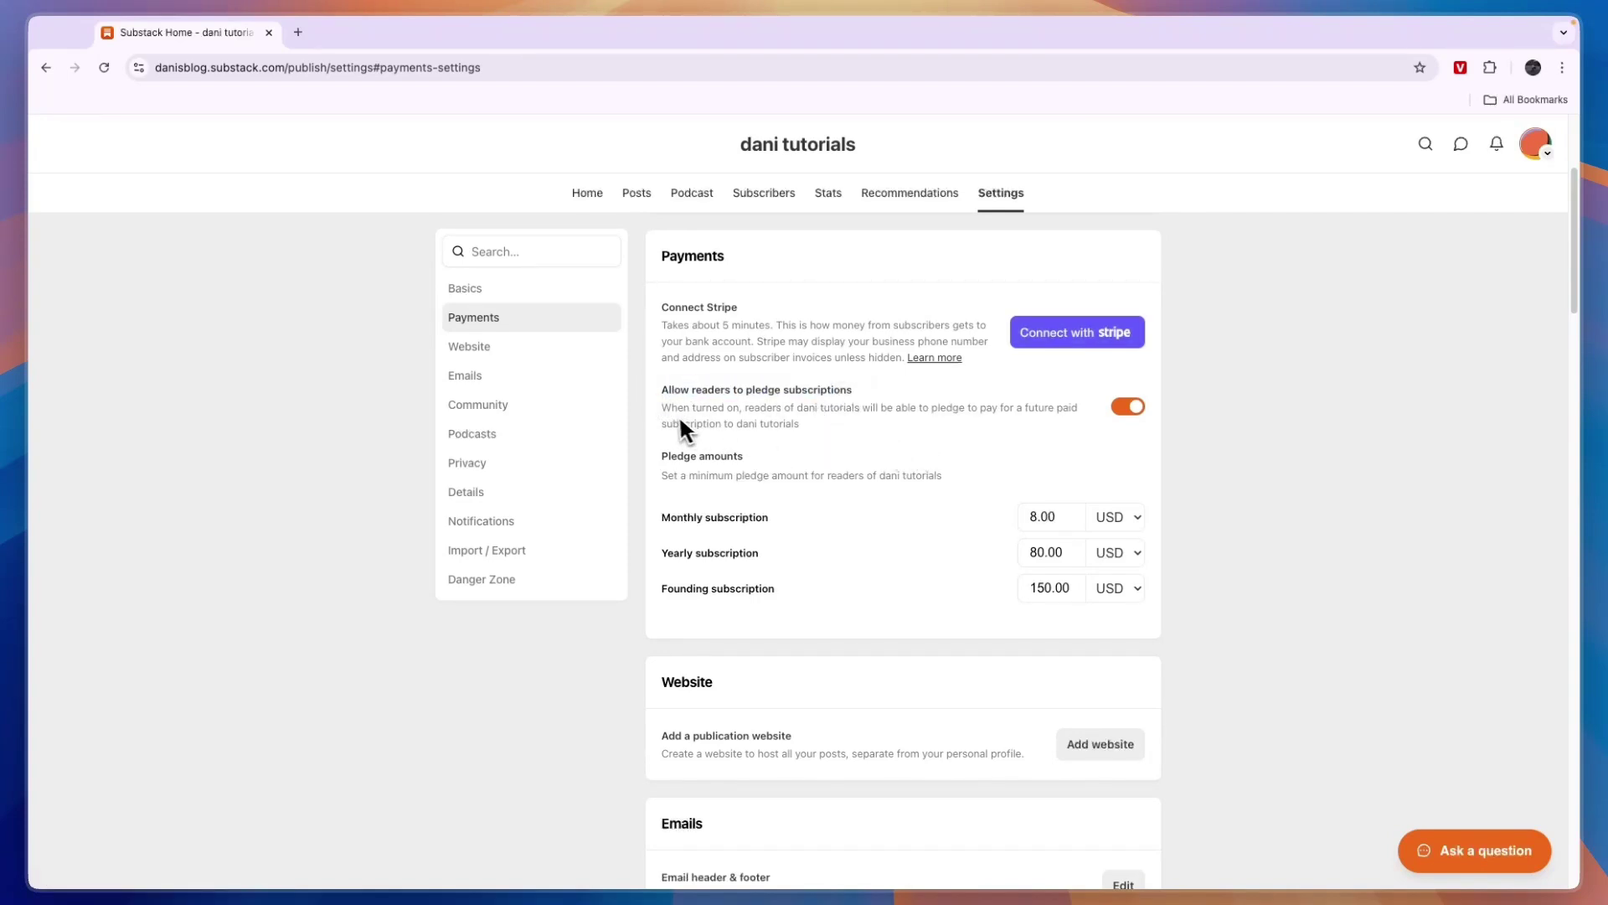
left_click_drag(673, 409, 828, 410)
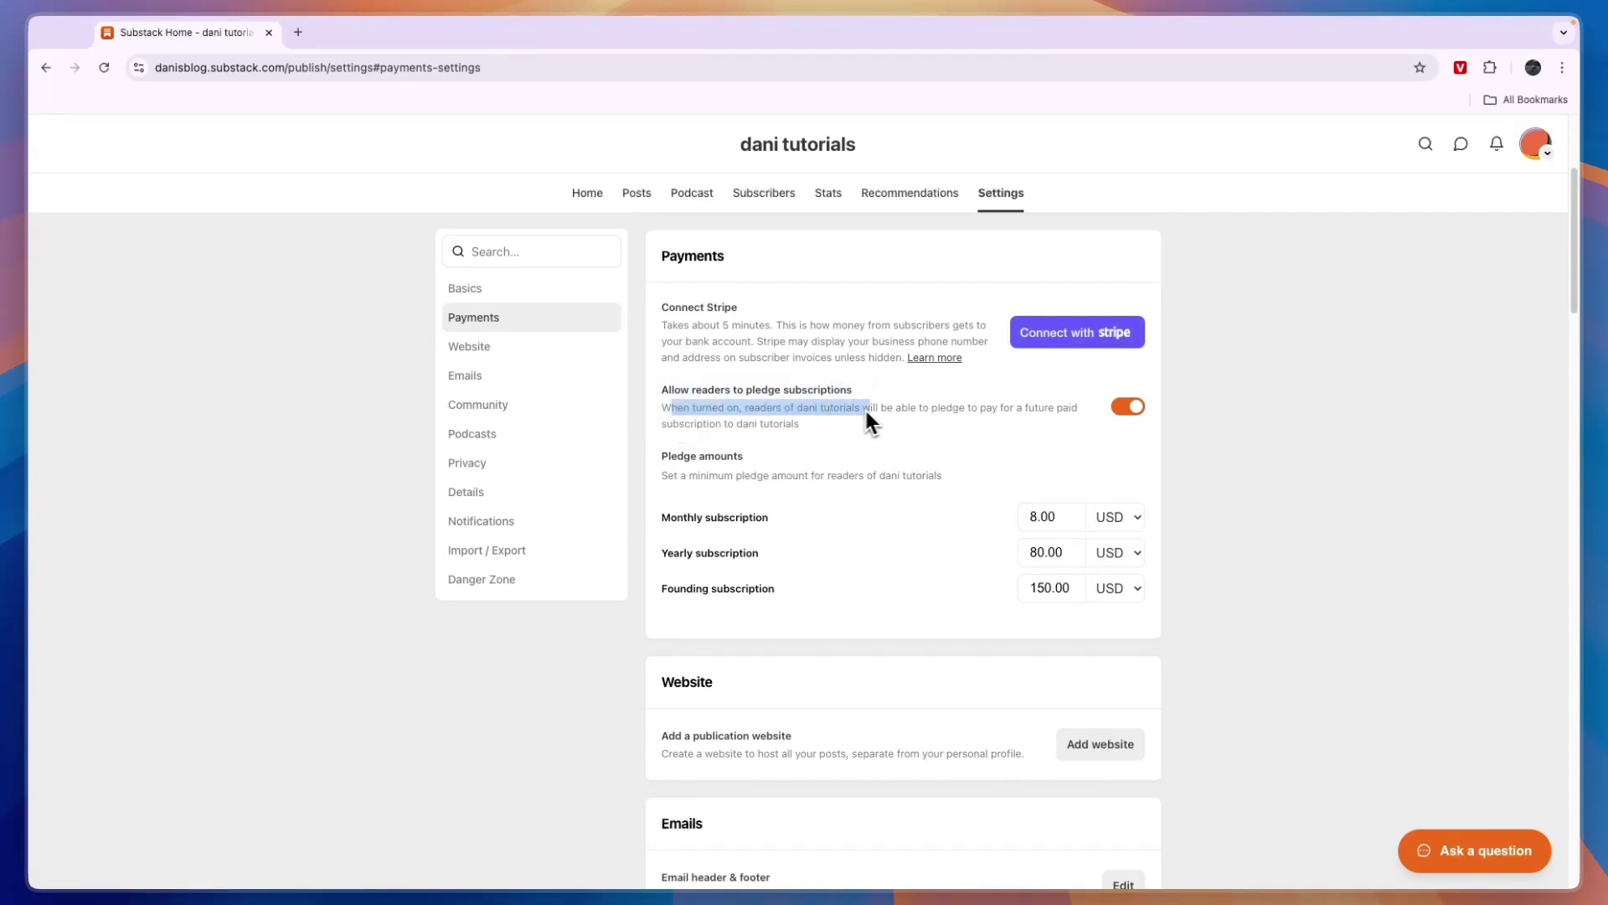
left_click_drag(989, 410, 877, 421)
left_click(876, 420)
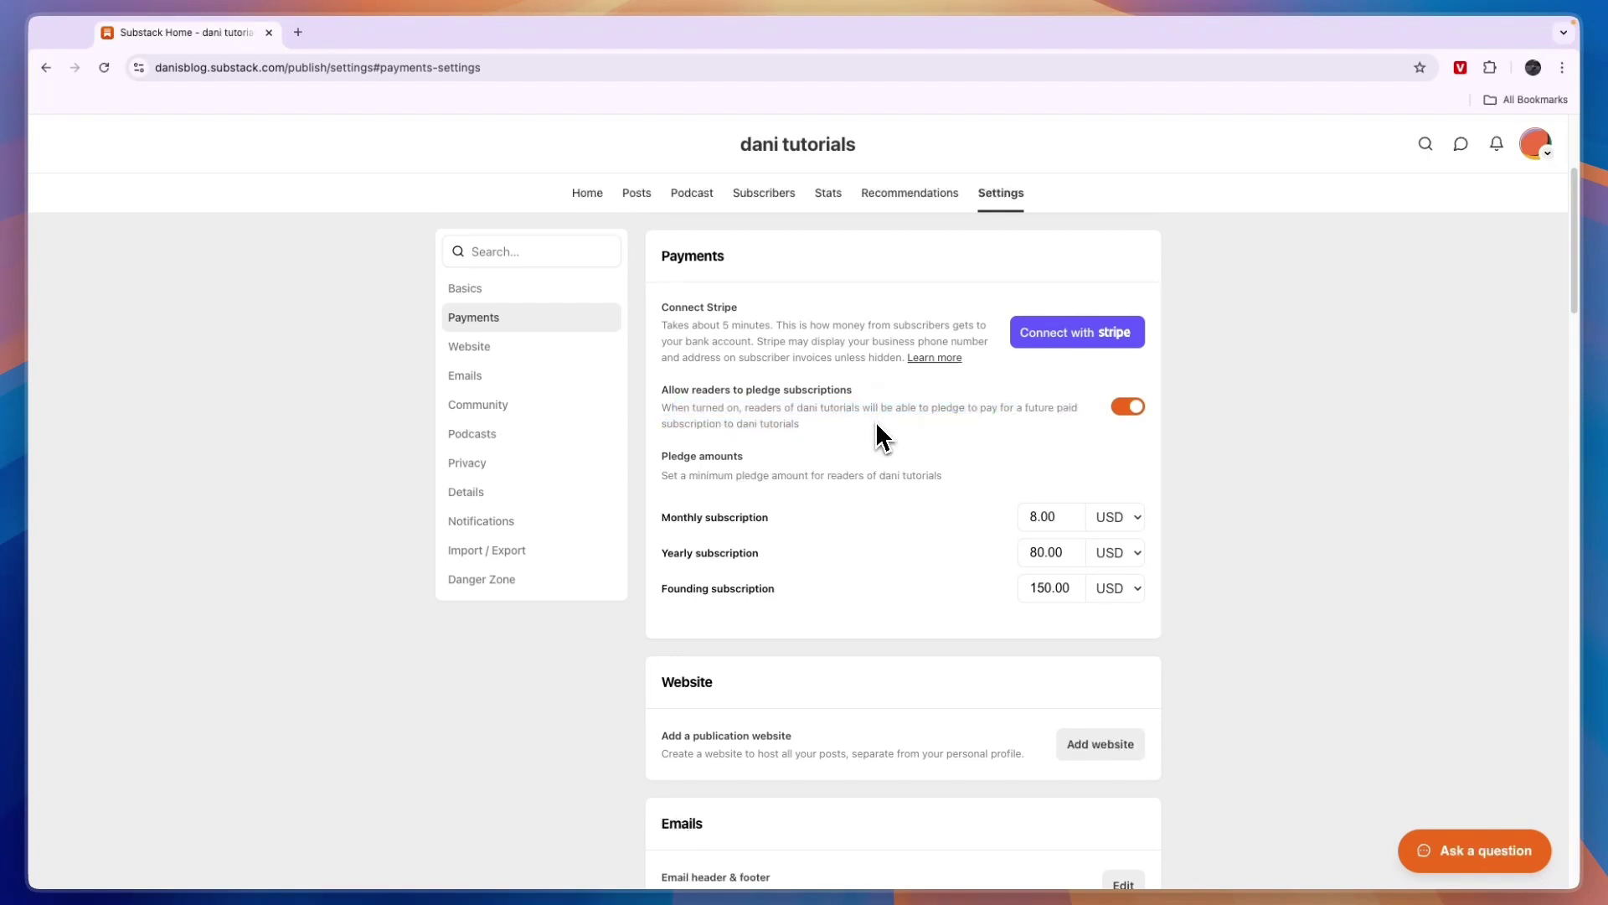
left_click(1120, 408)
Set the pledge amounts to 5.00 monthly and 50.00 yearly in EUR
left_click_drag(652, 518, 954, 526)
left_click(1059, 514)
left_click(1033, 515)
type("5")
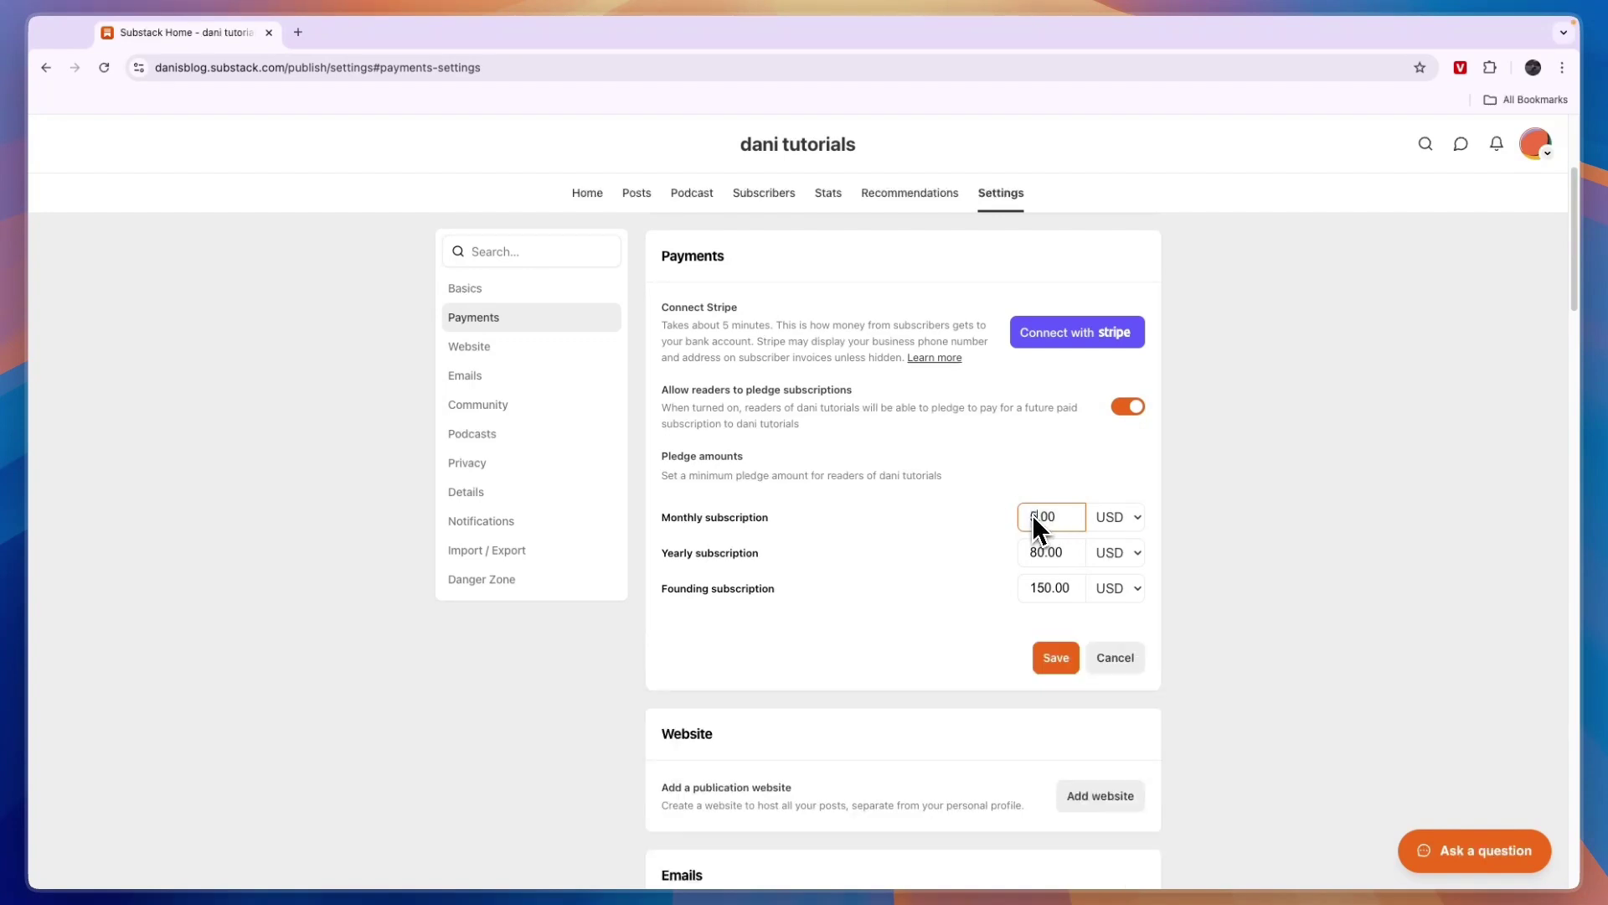
left_click(1038, 549)
type("5")
left_click(909, 586)
scroll(812, 544, "down", 5)
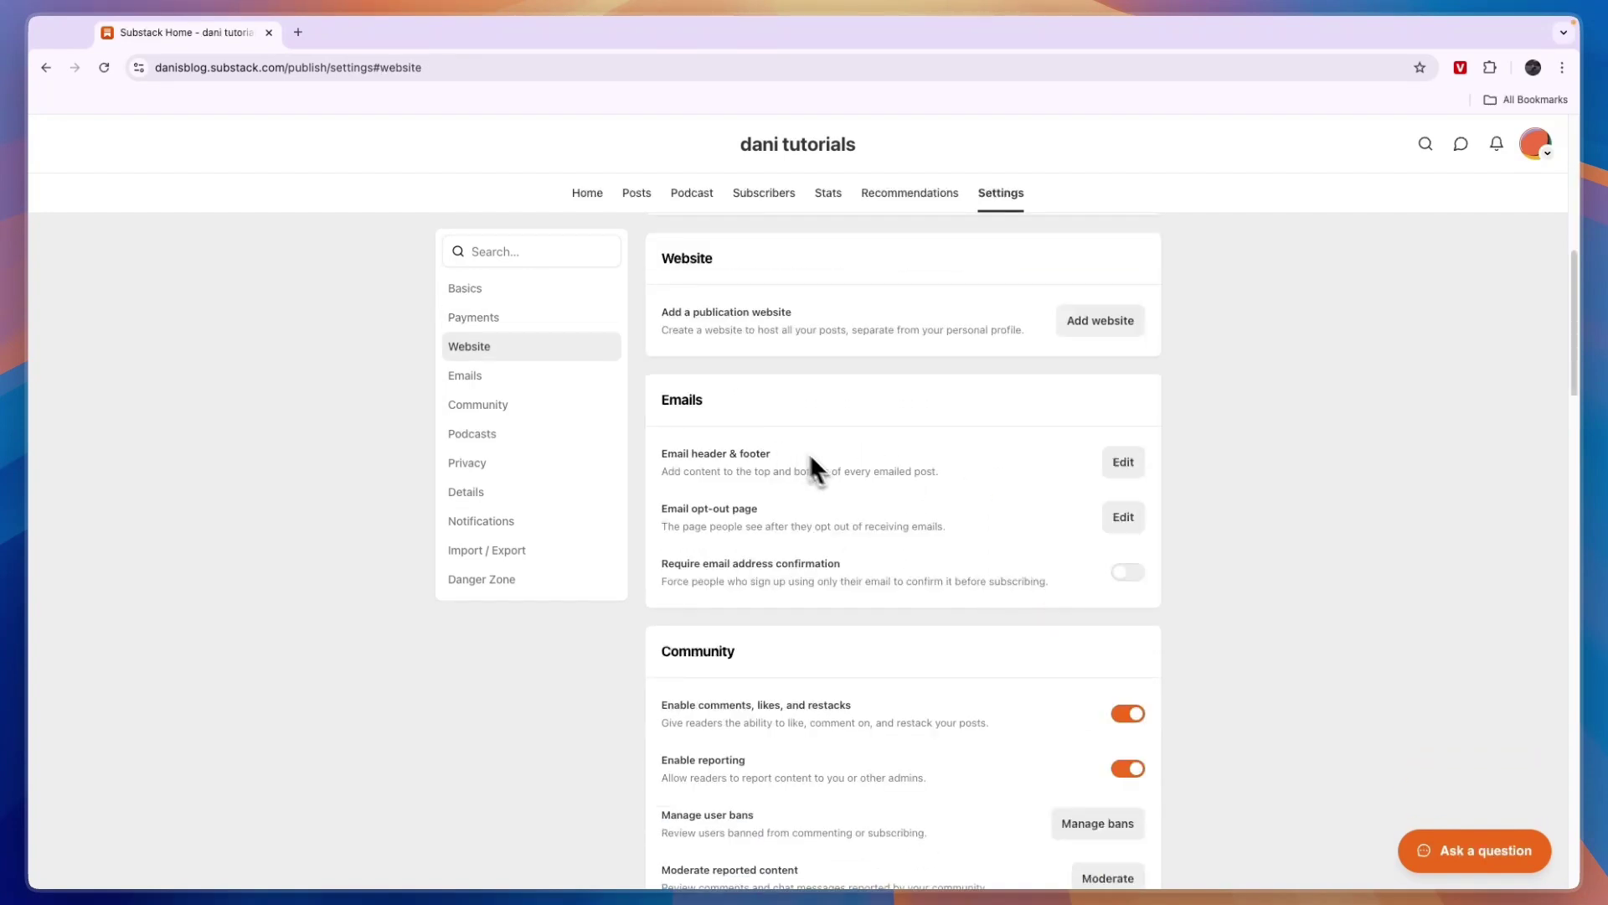
scroll(822, 461, "up", 4)
scroll(851, 457, "down", 1)
left_click(528, 294)
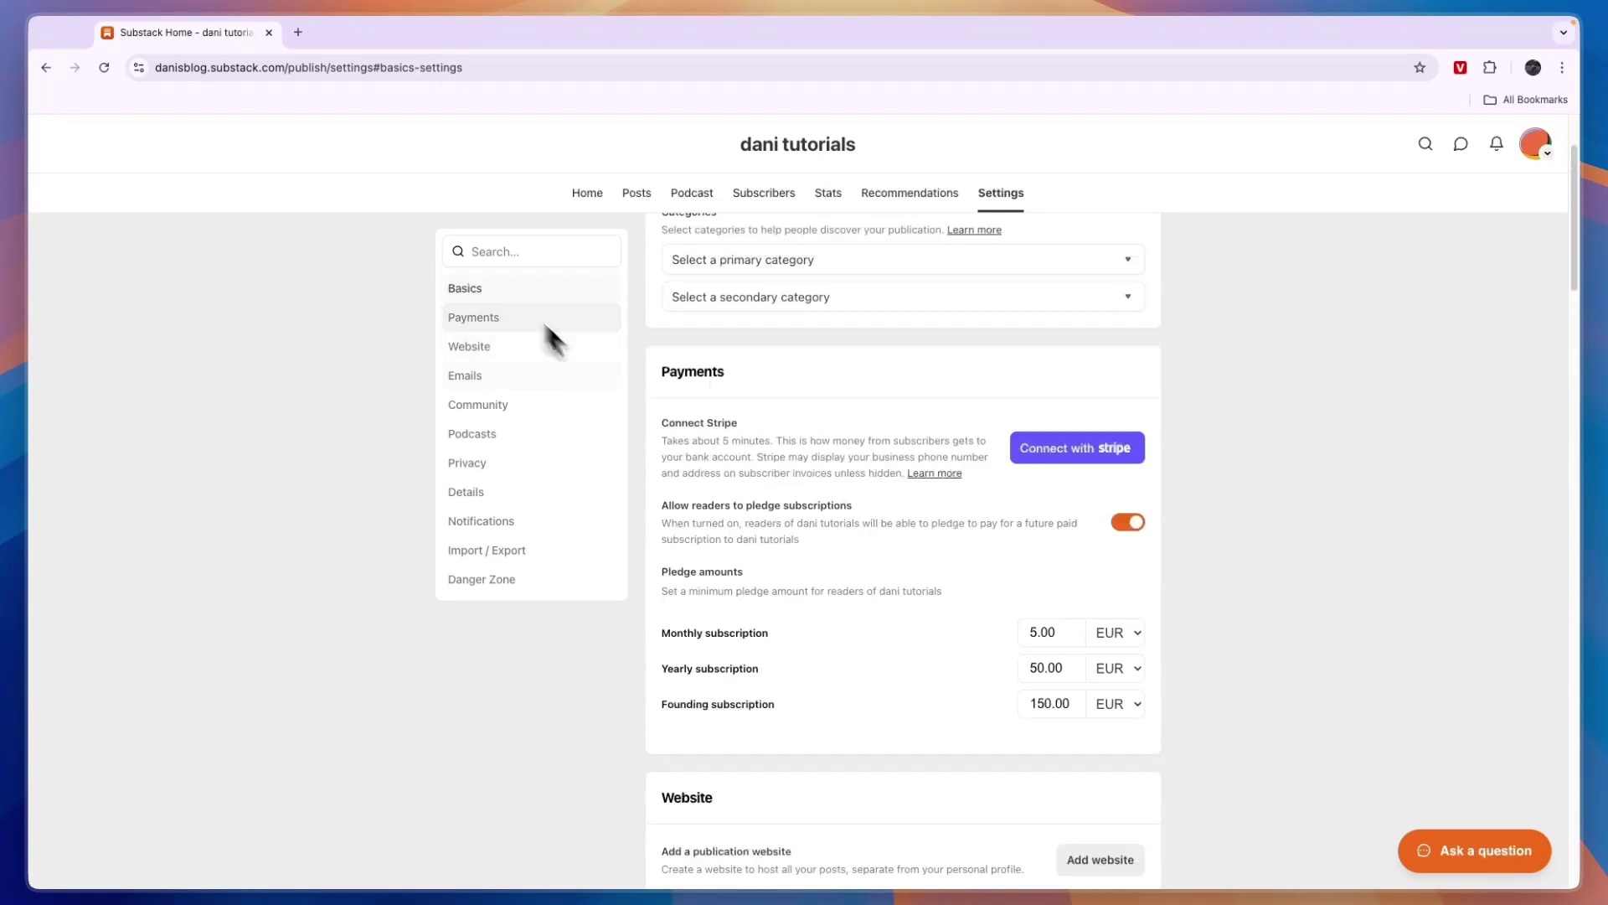
In Import / Export, start Convert to publication and then cancel it
scroll(671, 467, "down", 2)
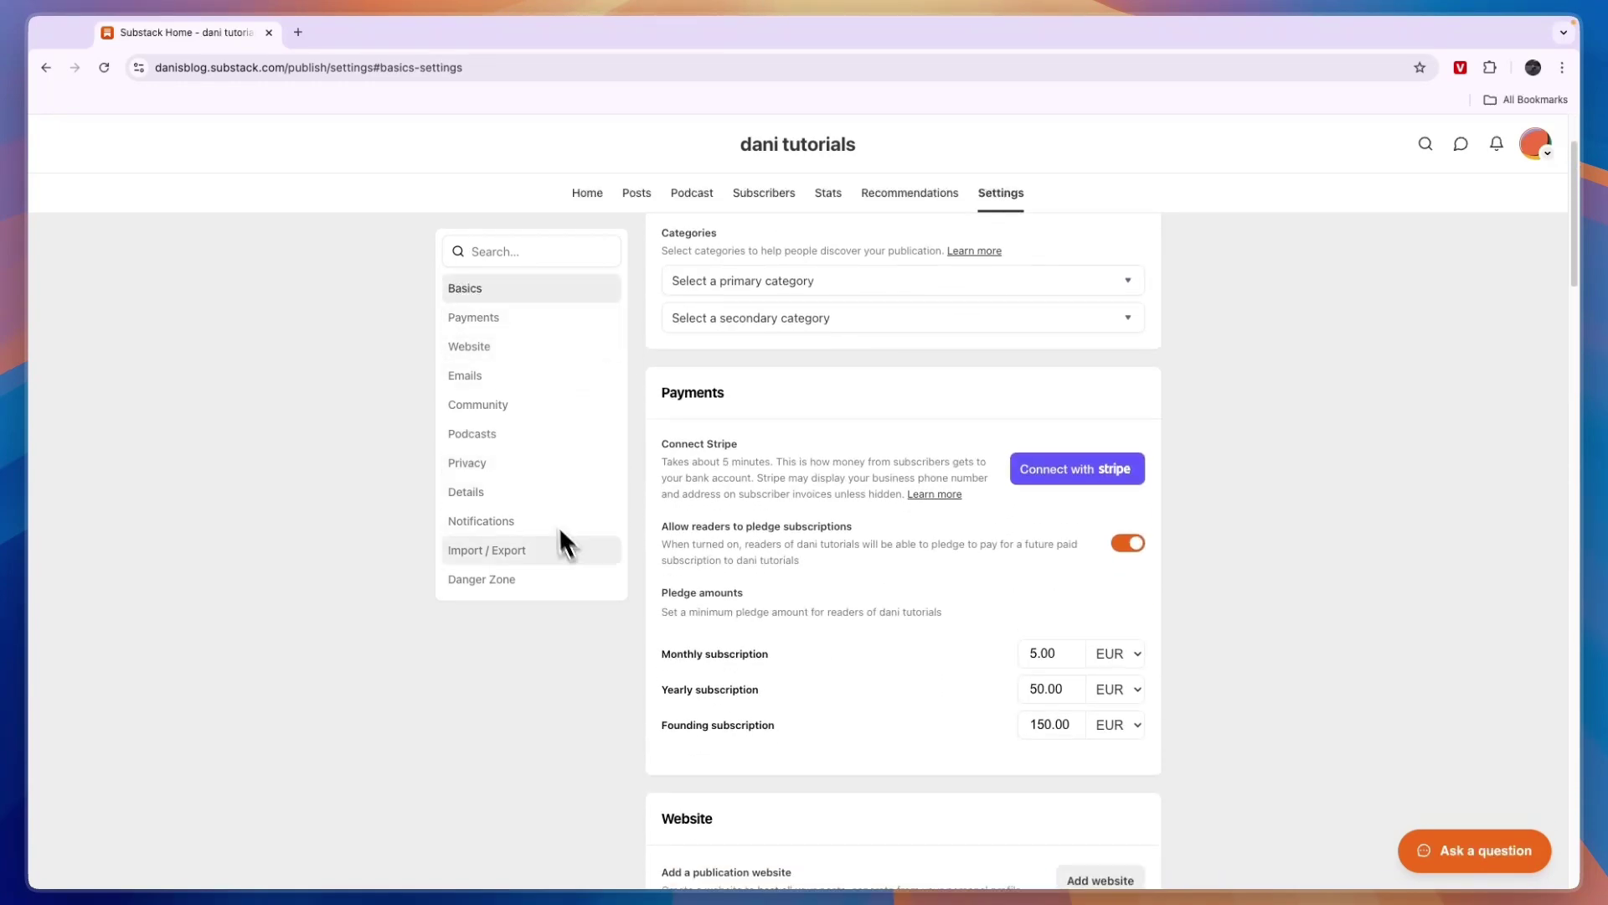
left_click(514, 553)
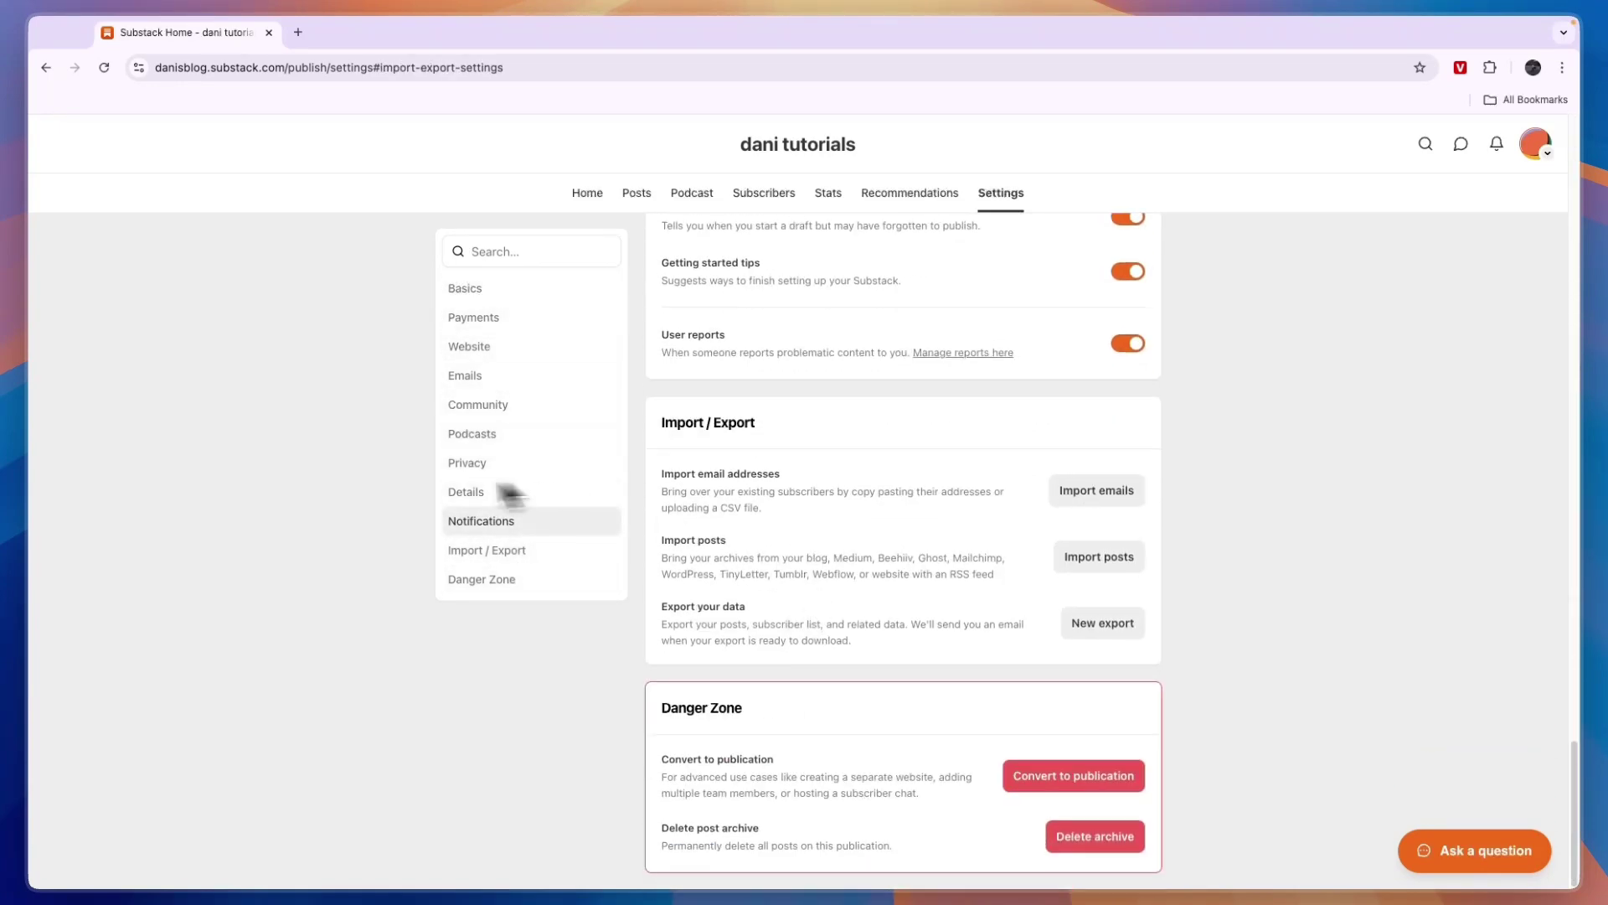
scroll(702, 600, "up", 2)
scroll(712, 615, "down", 2)
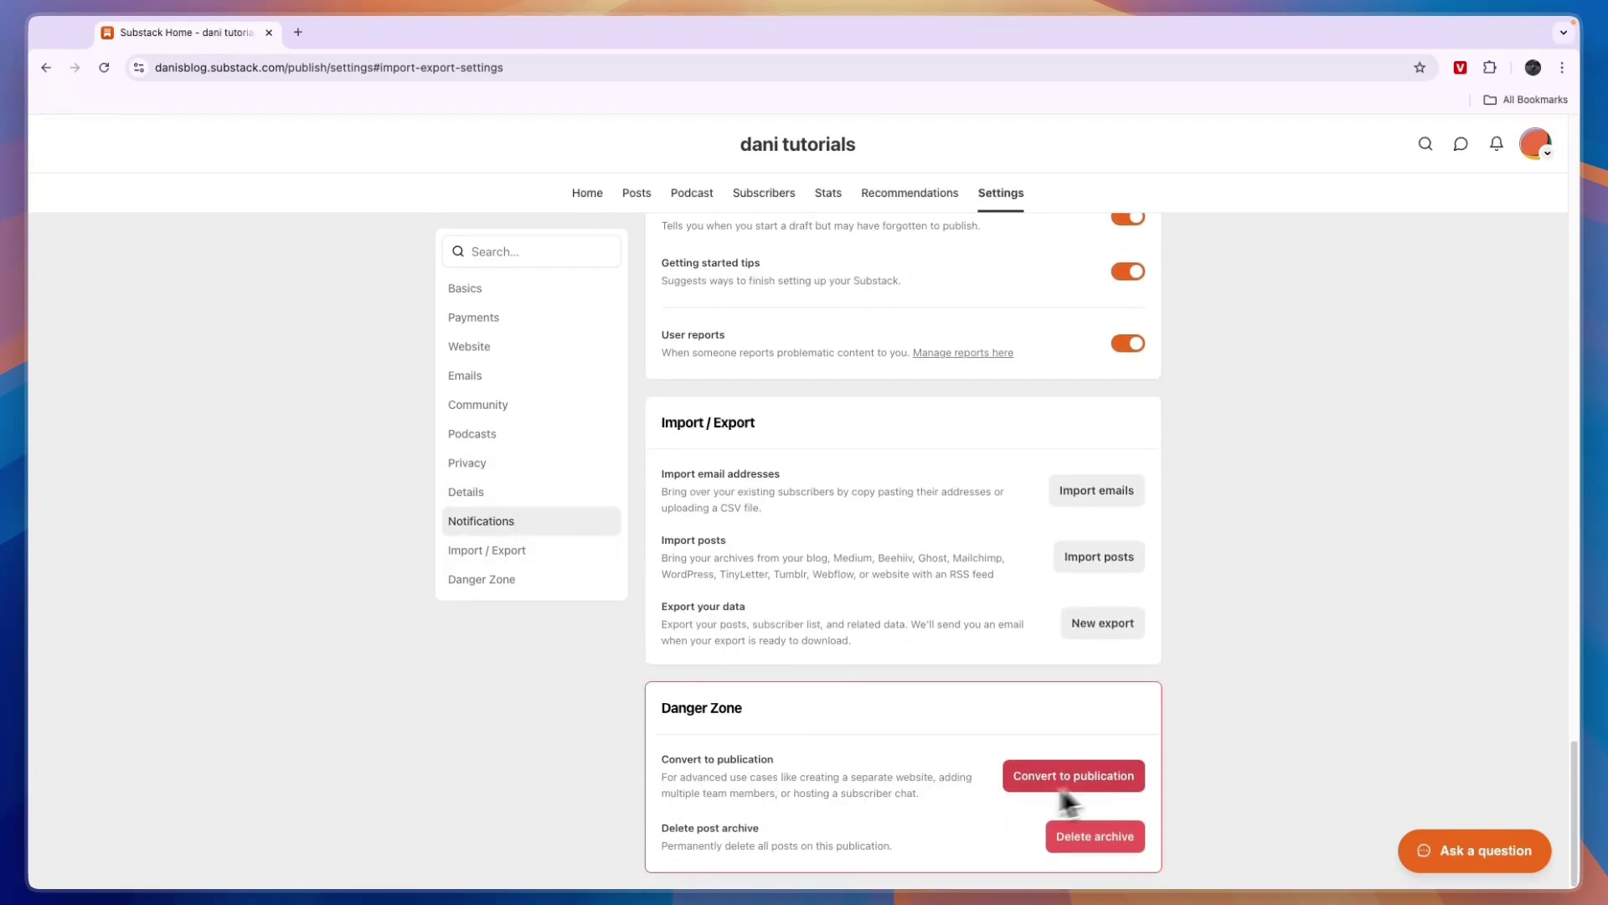
left_click_drag(663, 786, 841, 803)
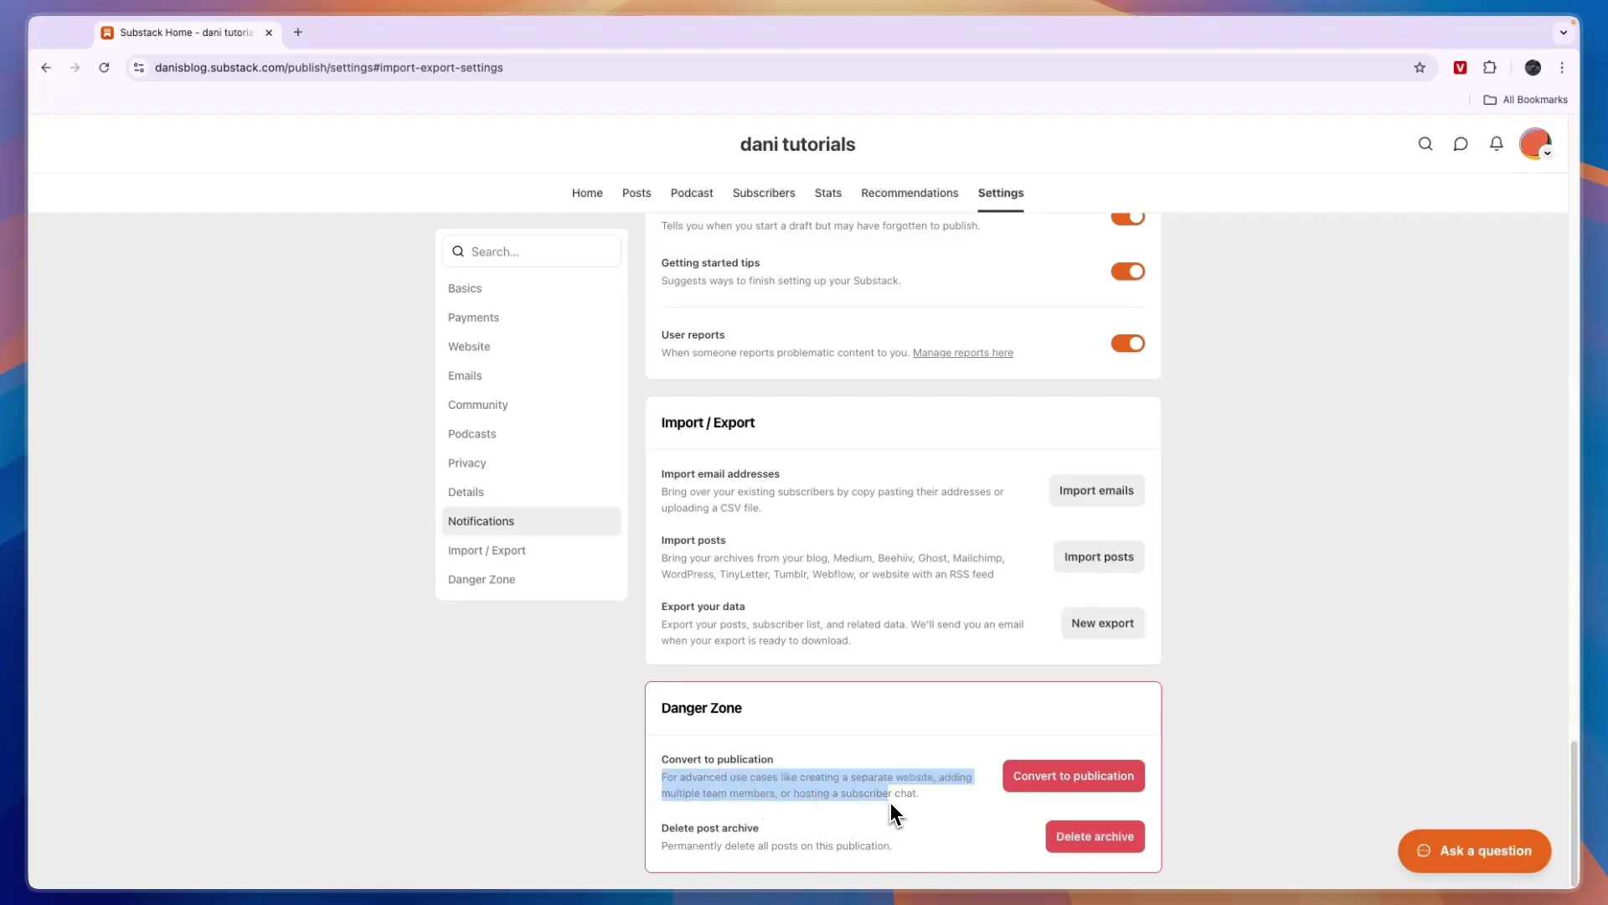
left_click(1074, 775)
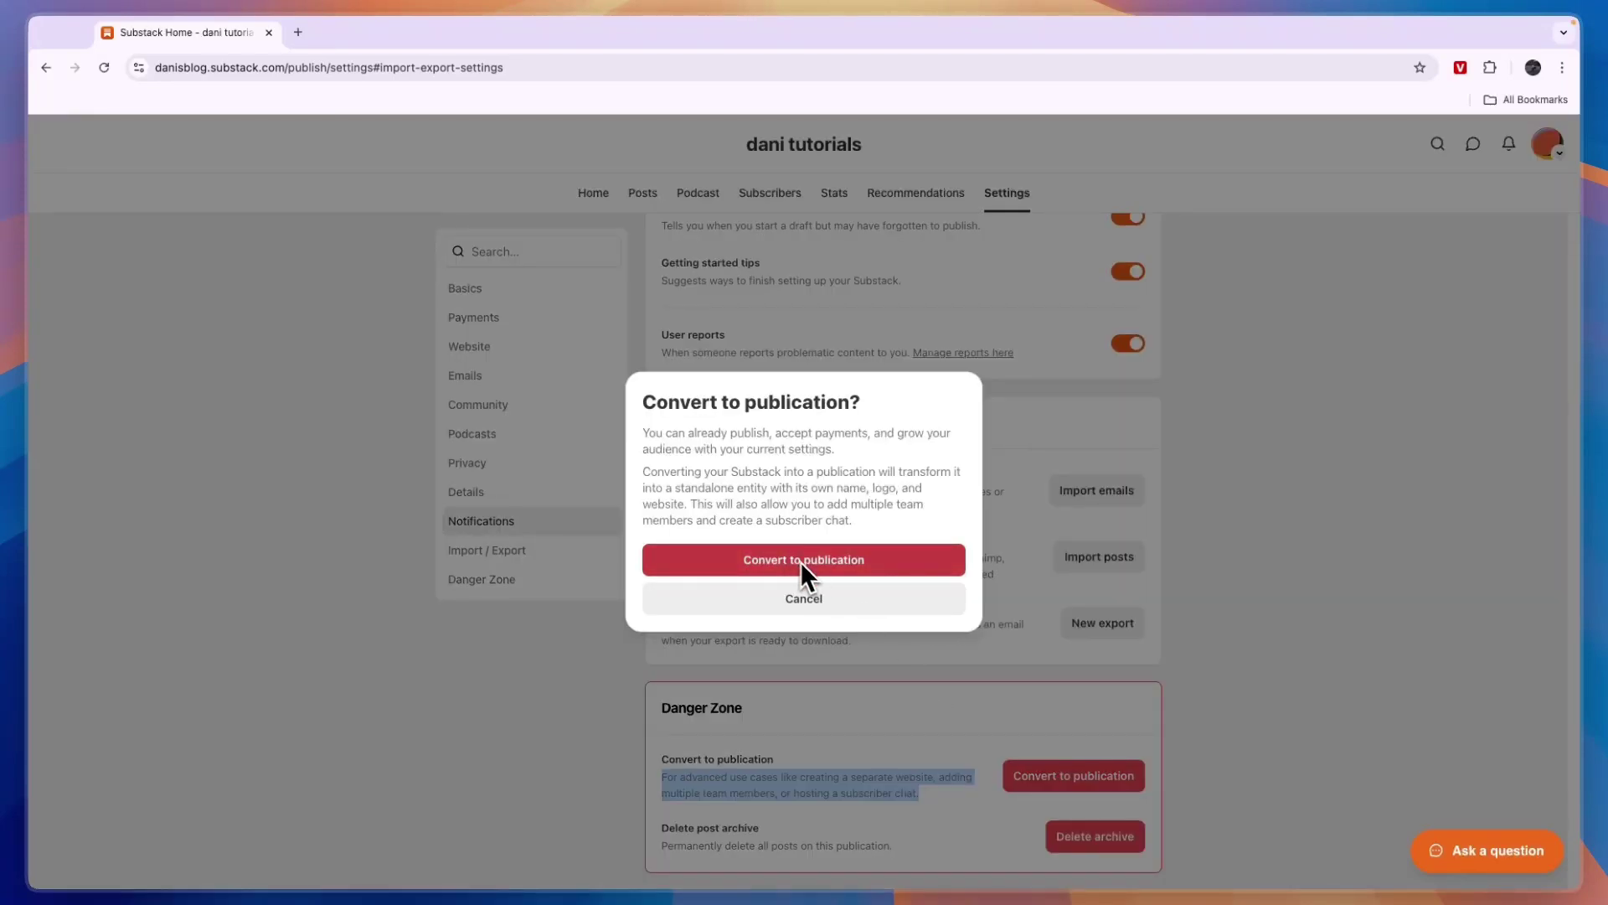
left_click(806, 599)
left_click(528, 665)
Go back through the settings history toward the post editor
scroll(618, 640, "up", 15)
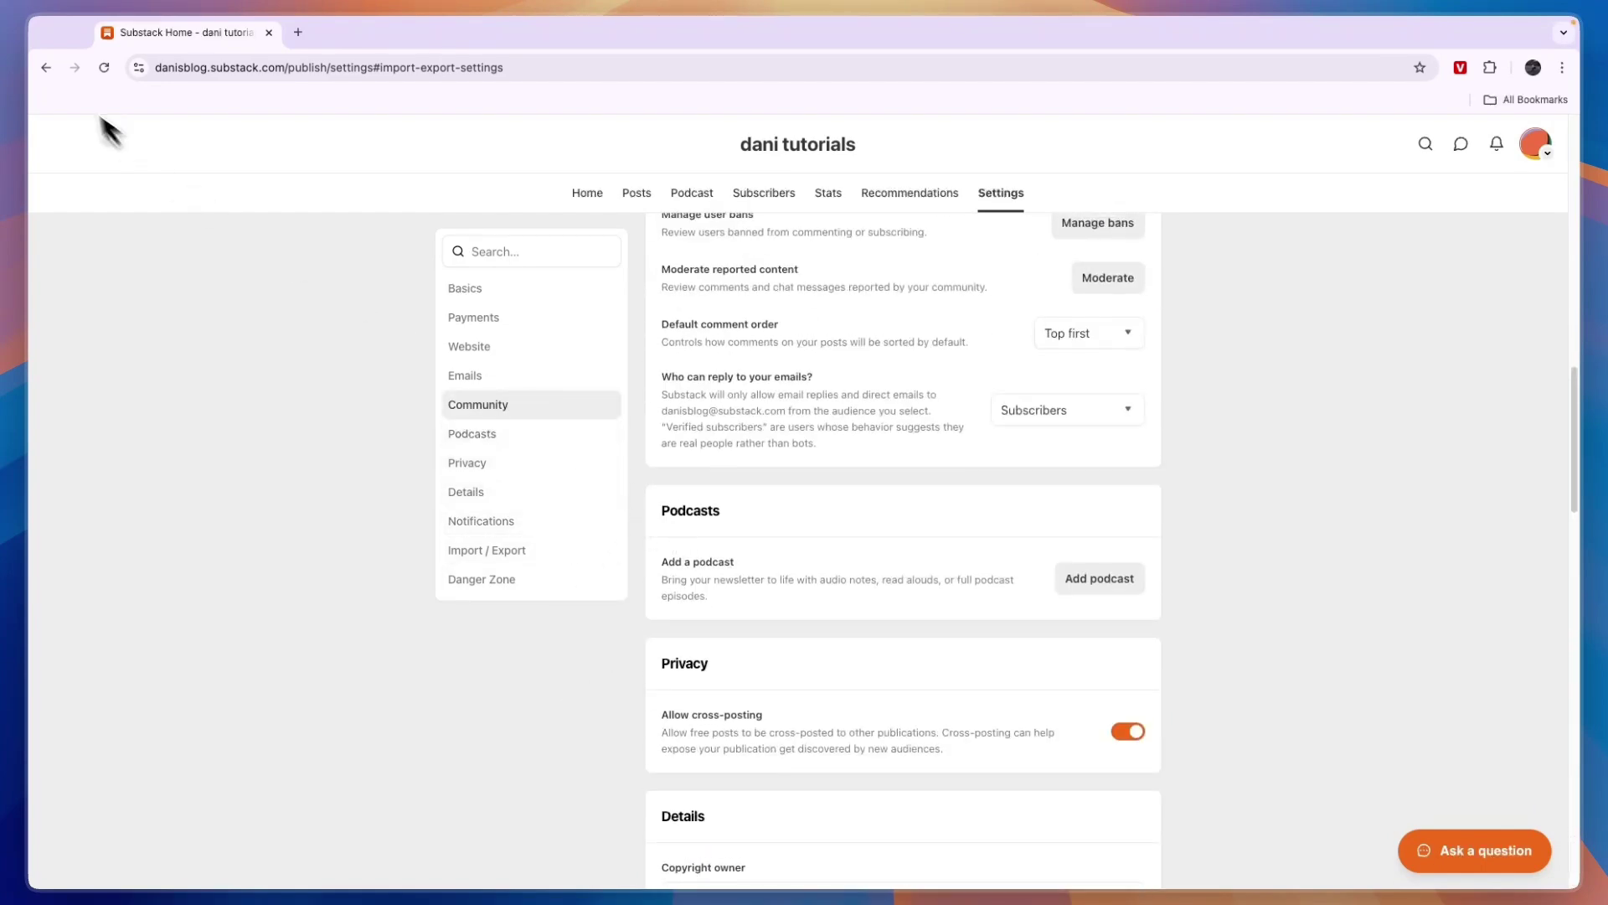
left_click(48, 69)
left_click(48, 70)
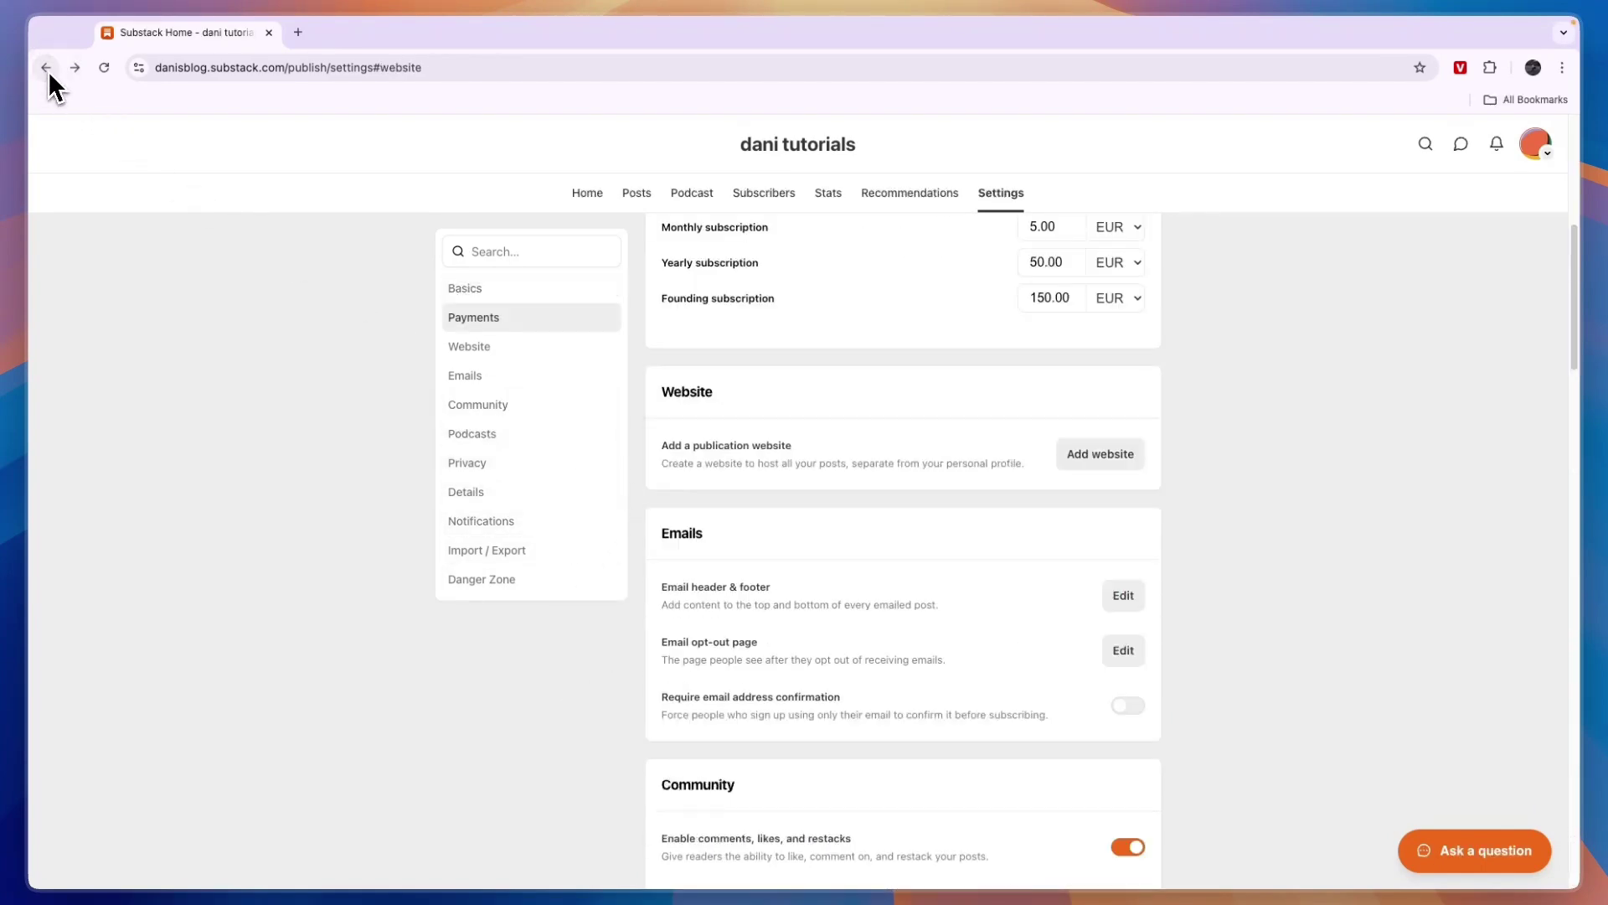
left_click(48, 70)
Reopen the 'Why' publish settings and add the 'business' tag
left_click(48, 69)
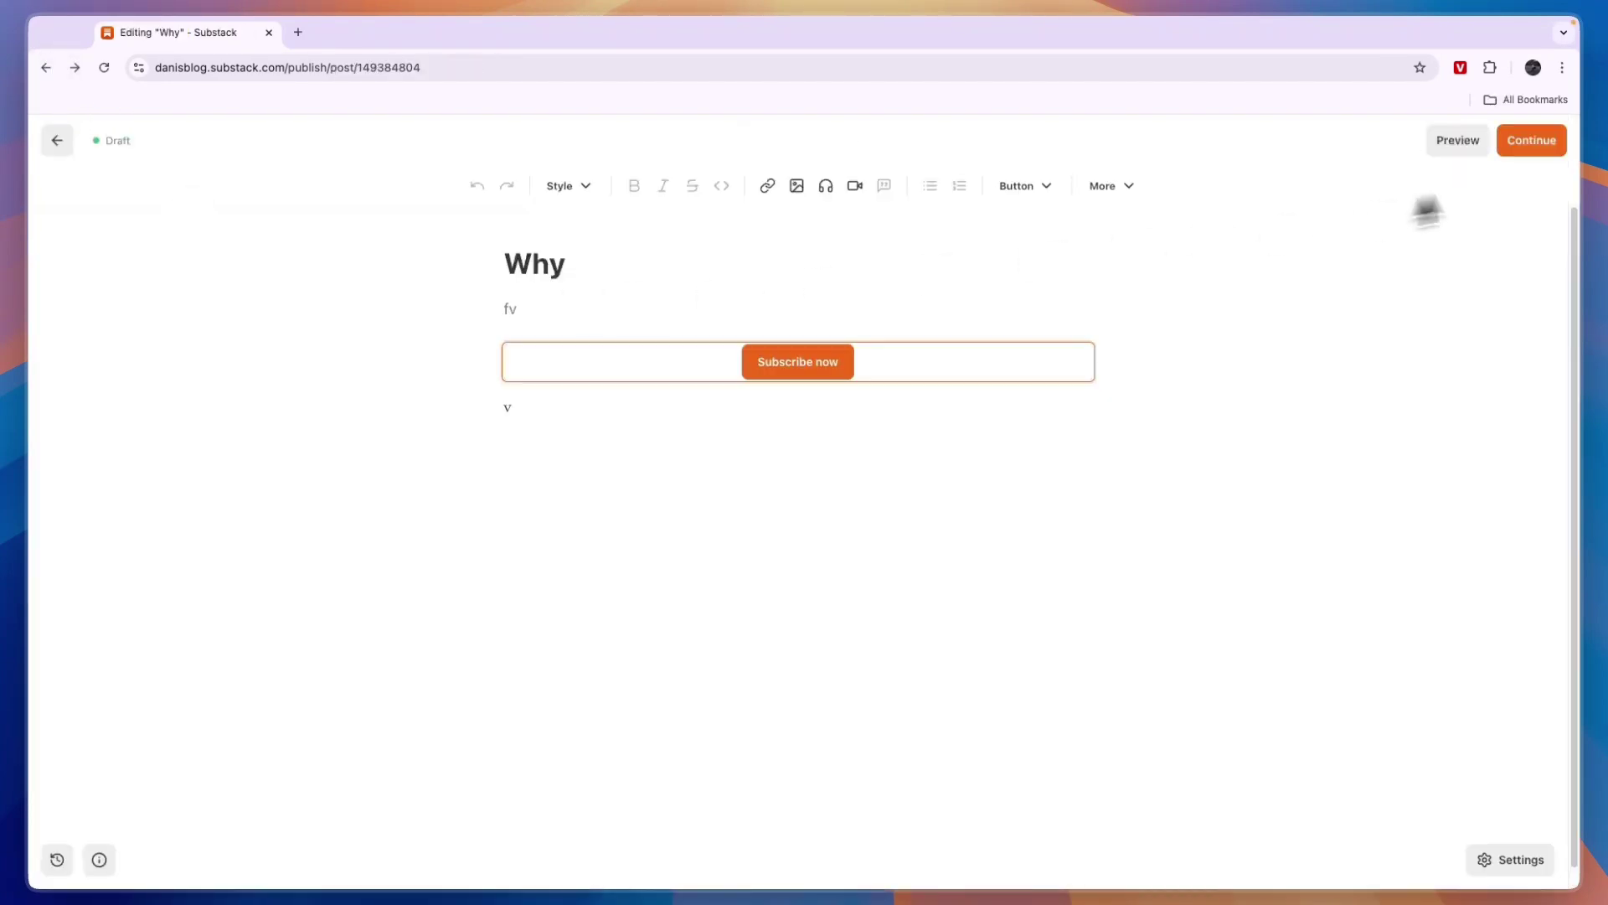
left_click(1526, 143)
scroll(951, 531, "down", 1)
left_click(682, 438)
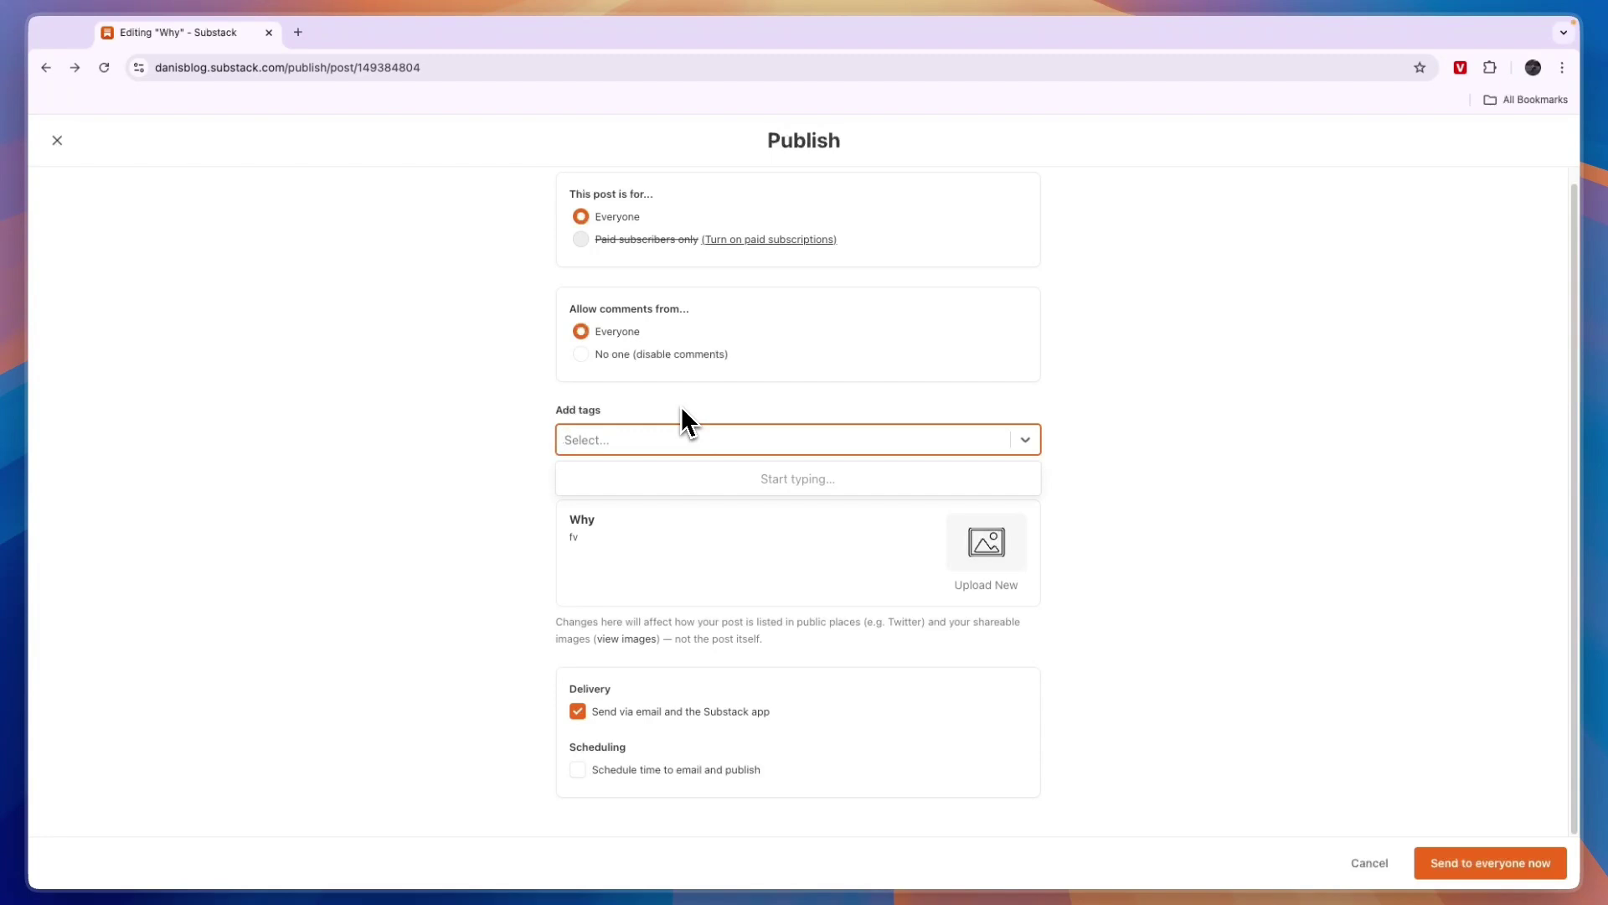
type("busienss")
key("BackSpace")
key("BackSpace")
key("BackSpace")
type("ness")
key("Return")
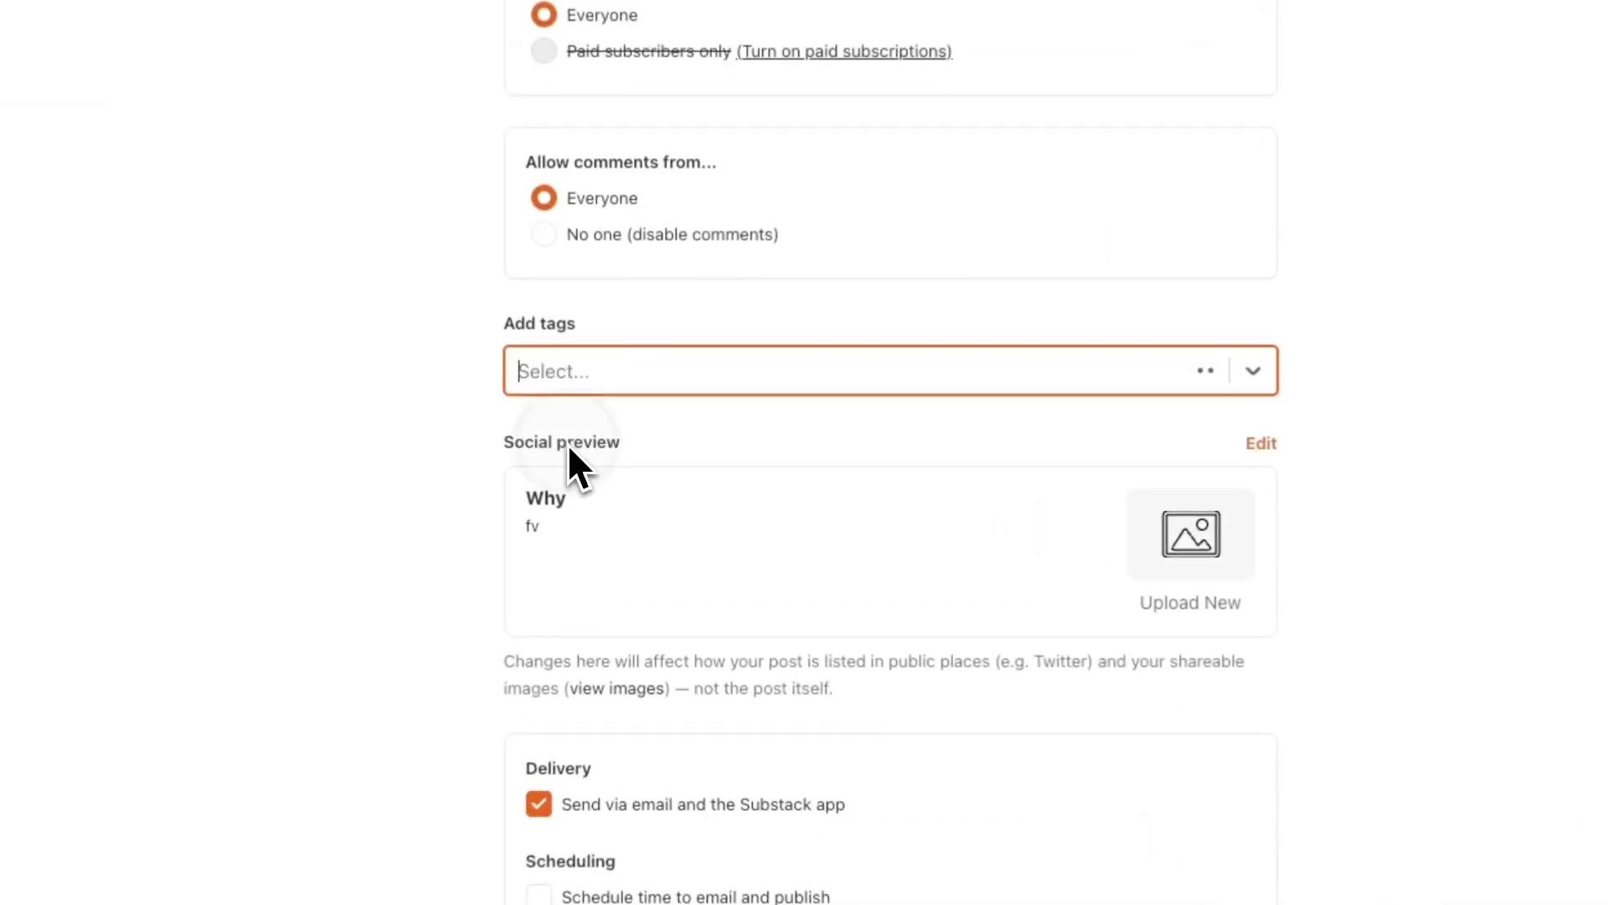
Keep 'Send via email' checked and send the post to everyone now
triple_click(516, 450)
left_click(593, 513)
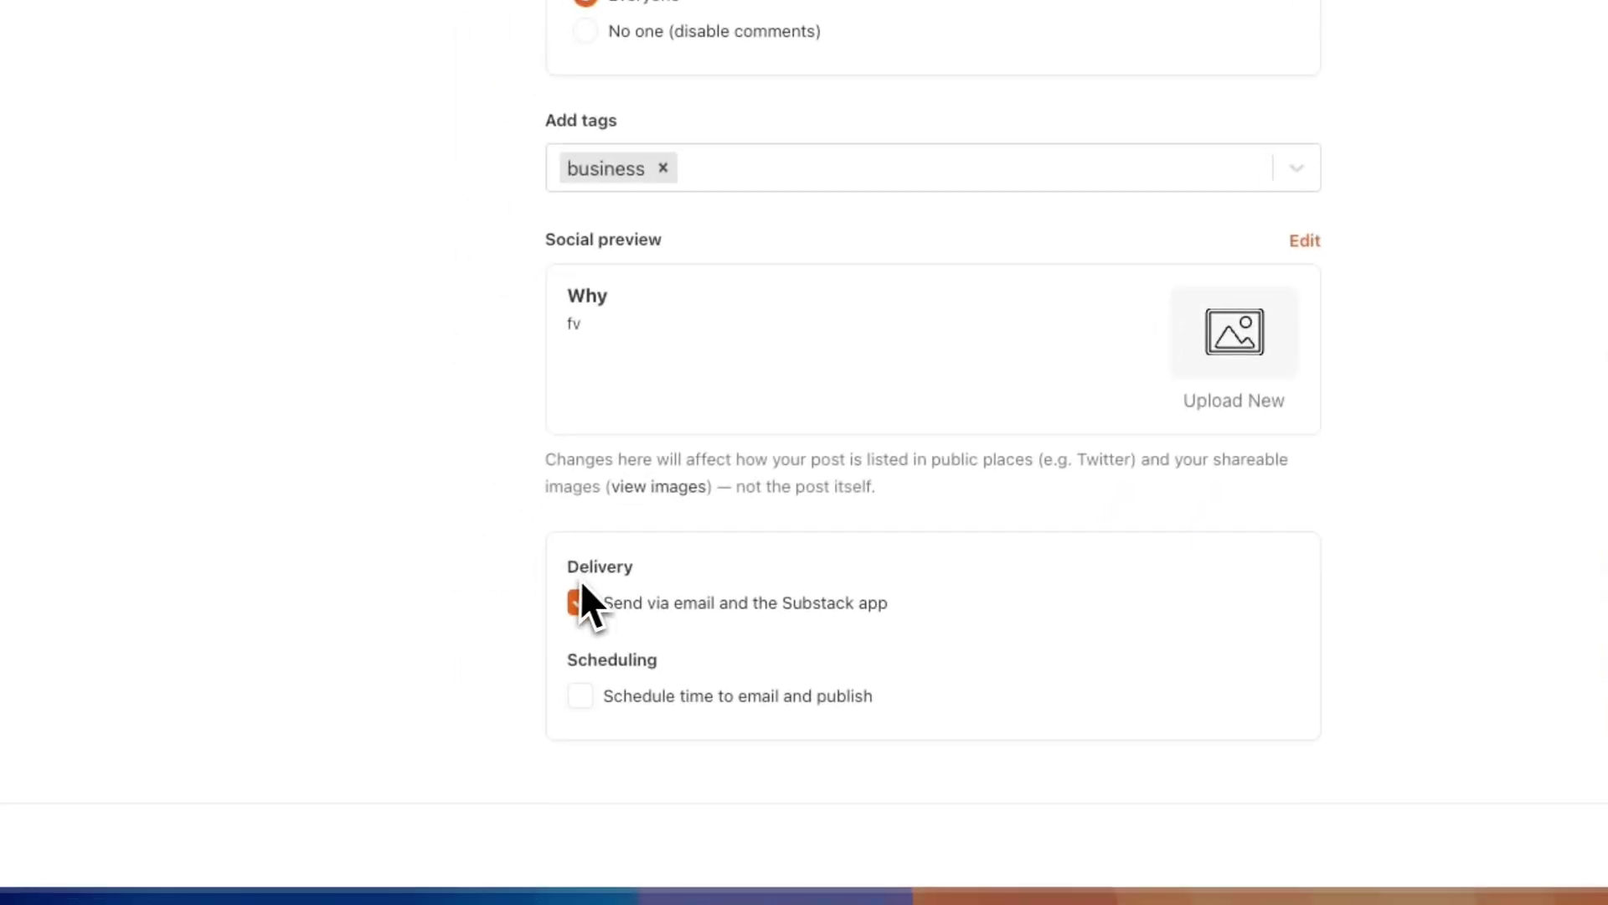
double_click(645, 602)
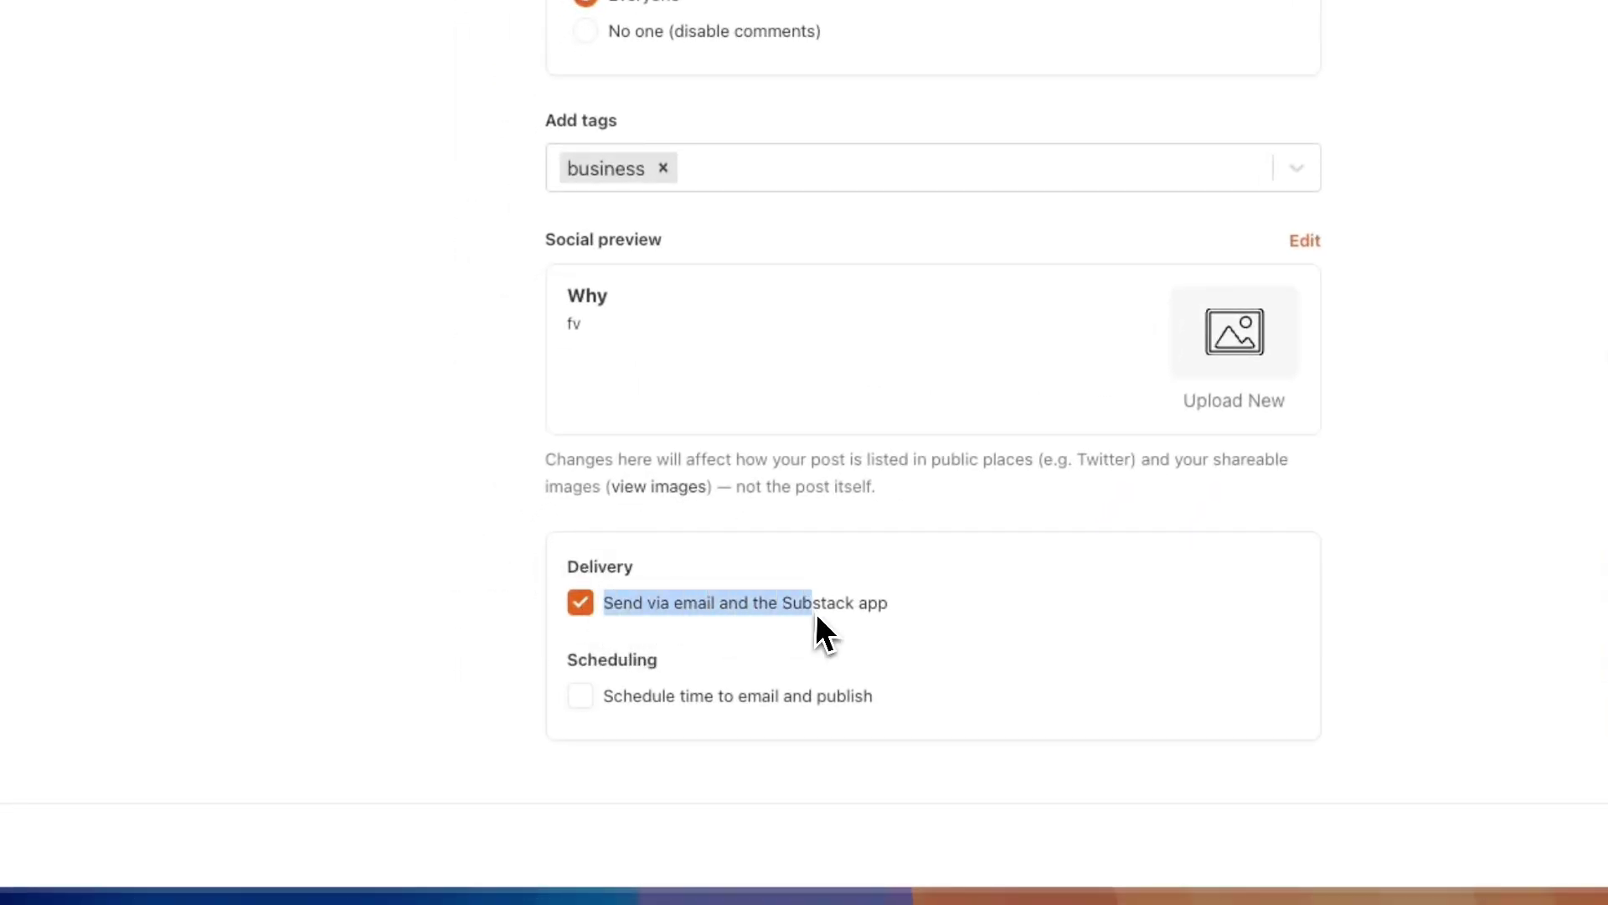
left_click_drag(815, 611, 903, 615)
left_click(605, 700)
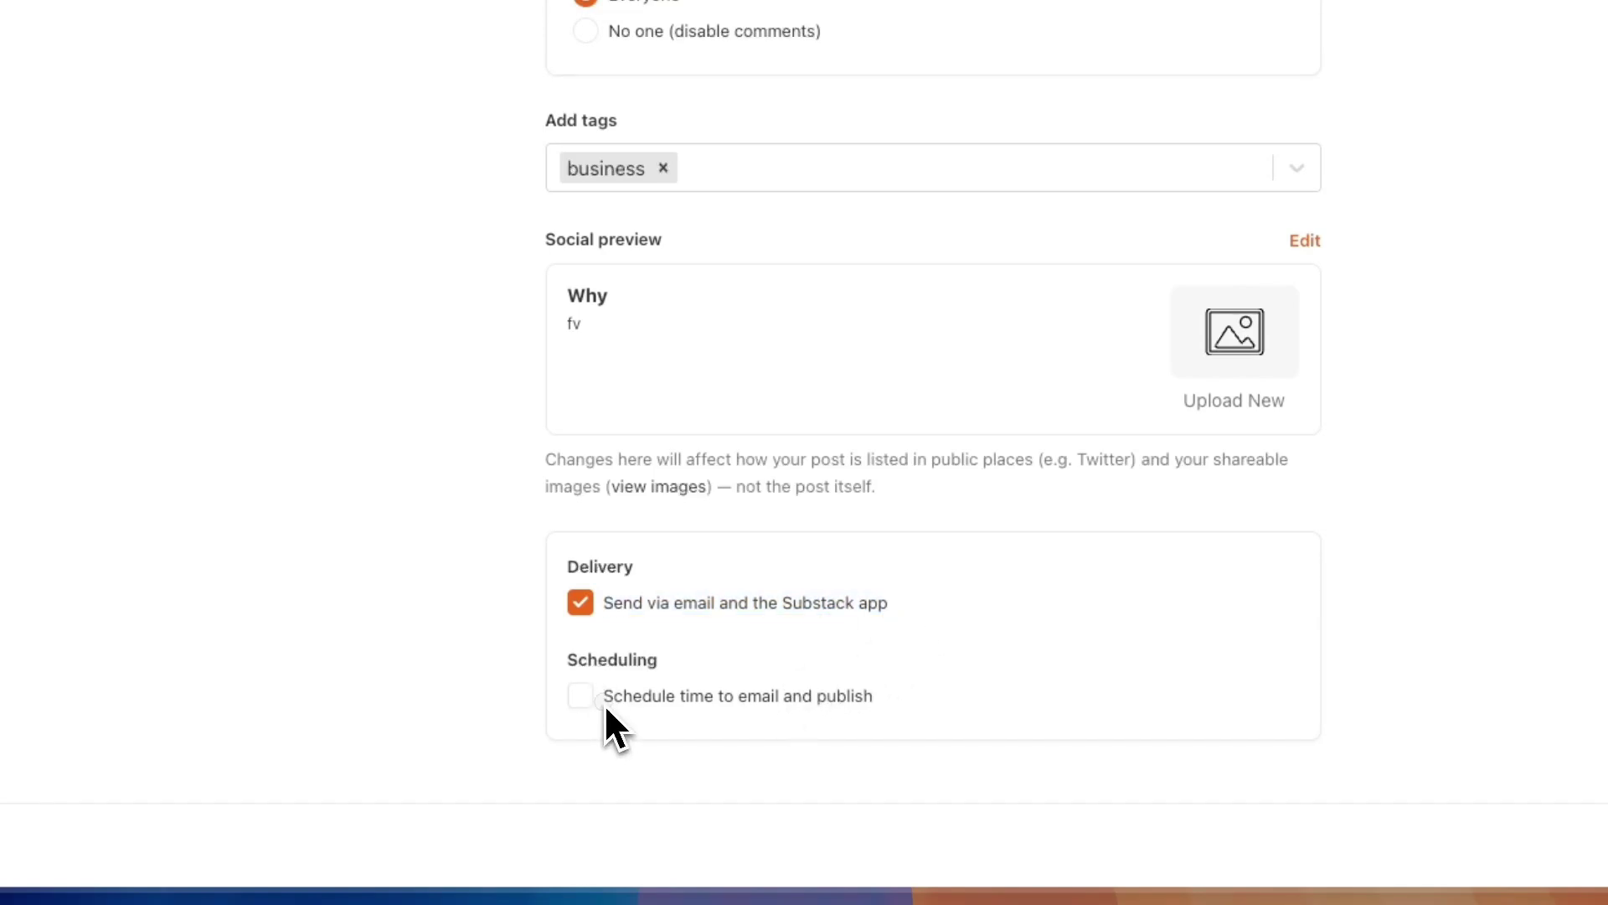
left_click_drag(605, 703, 880, 729)
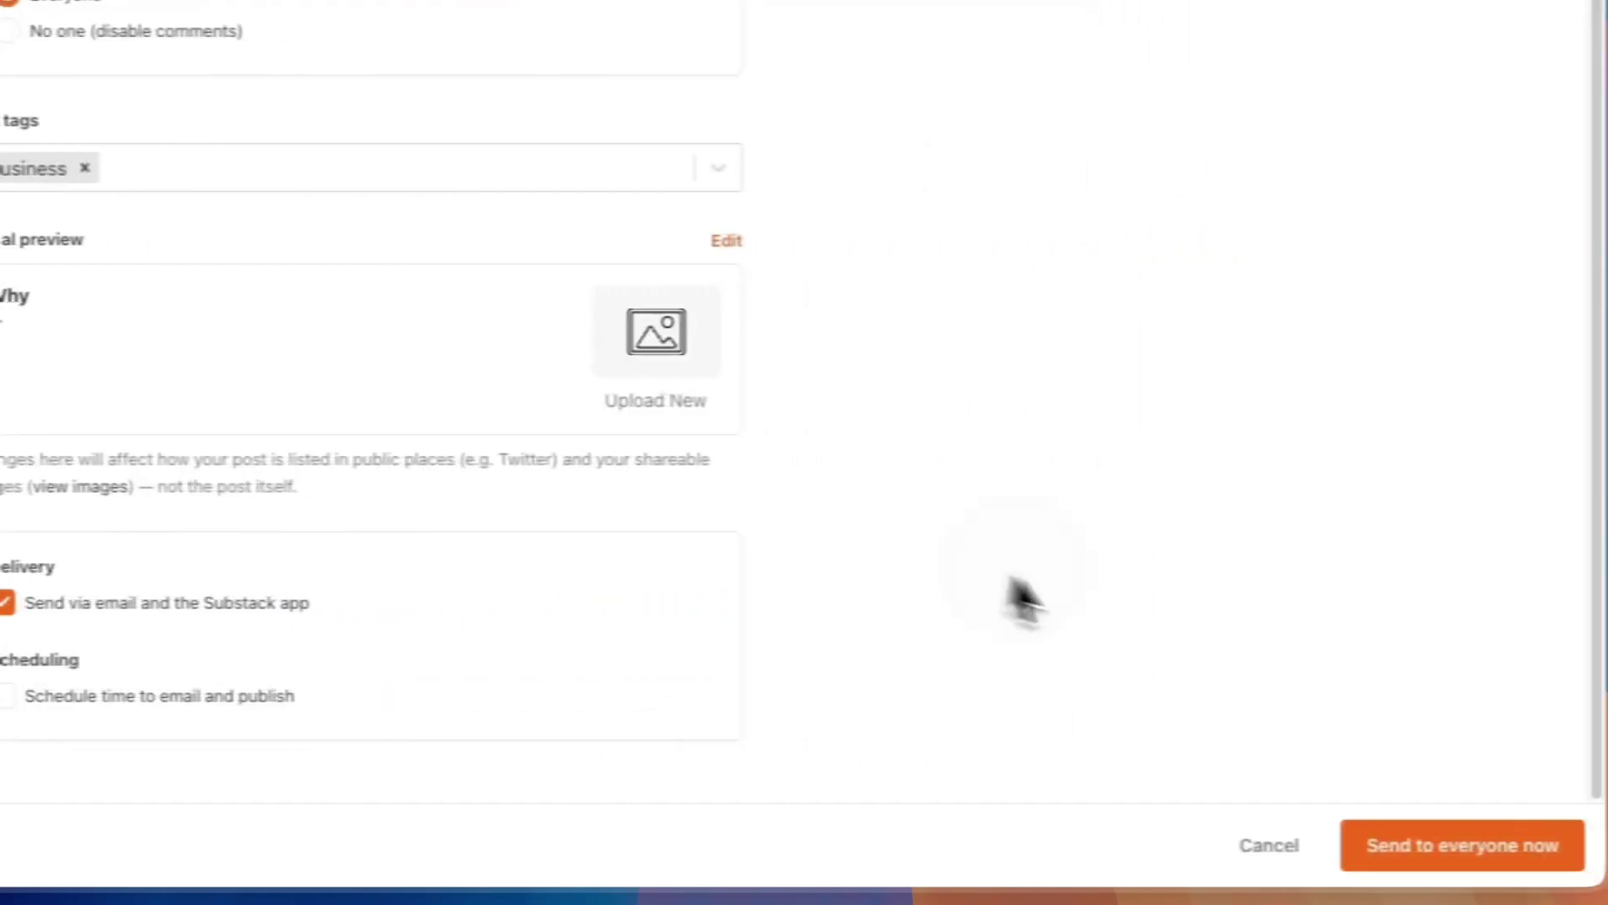
left_click(1442, 848)
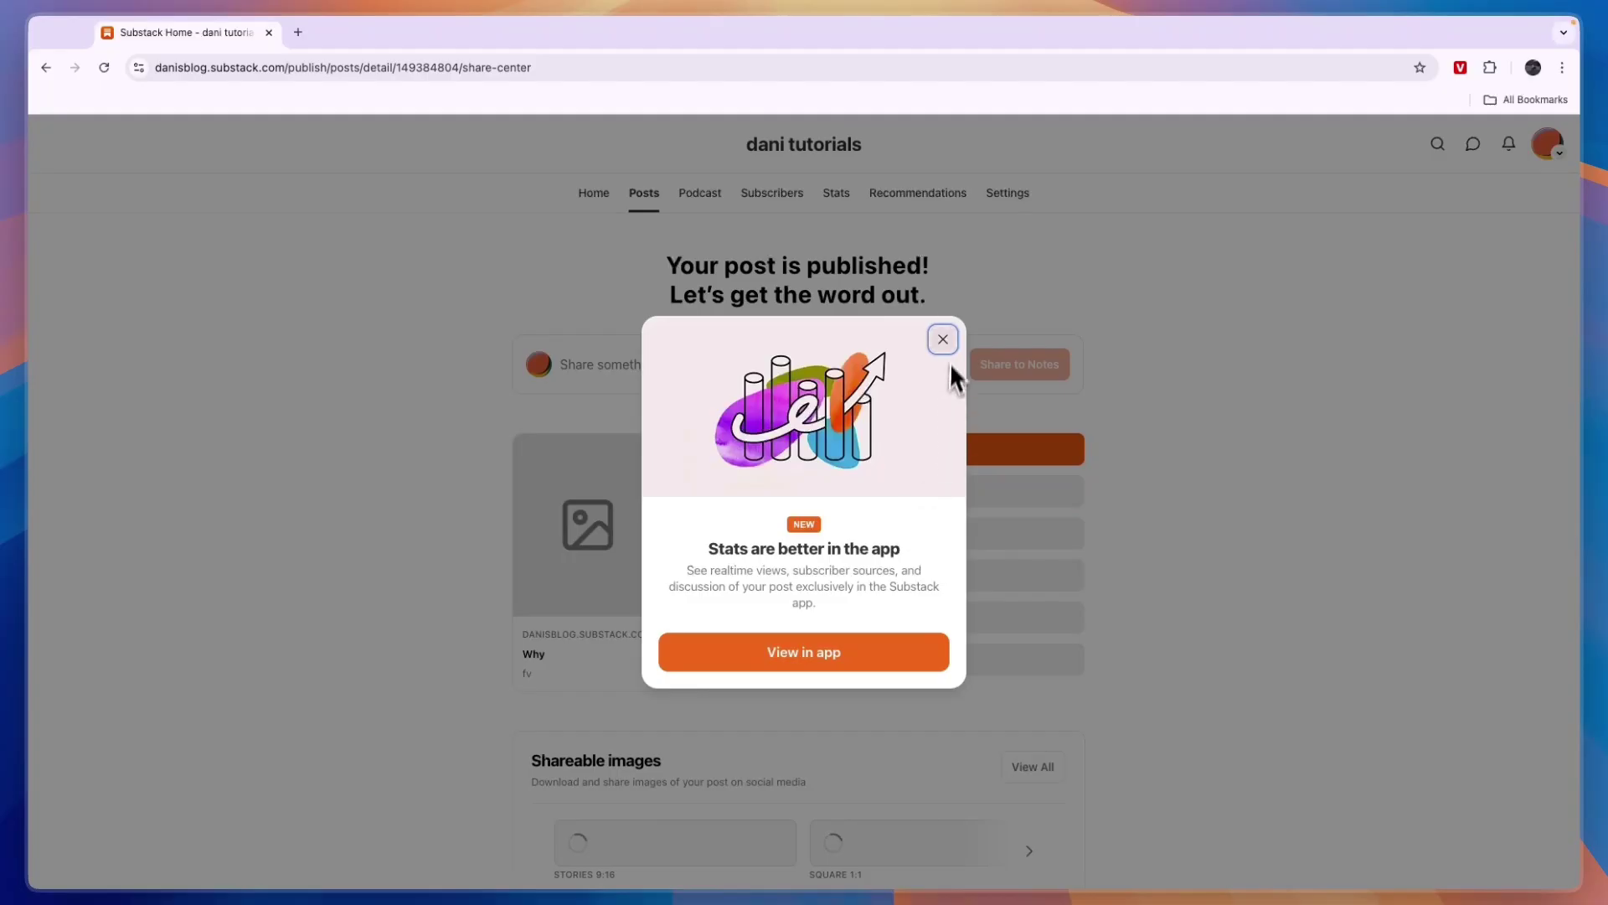
Dismiss the app popup, look over the share center, then open the Posts list via Home
left_click(940, 338)
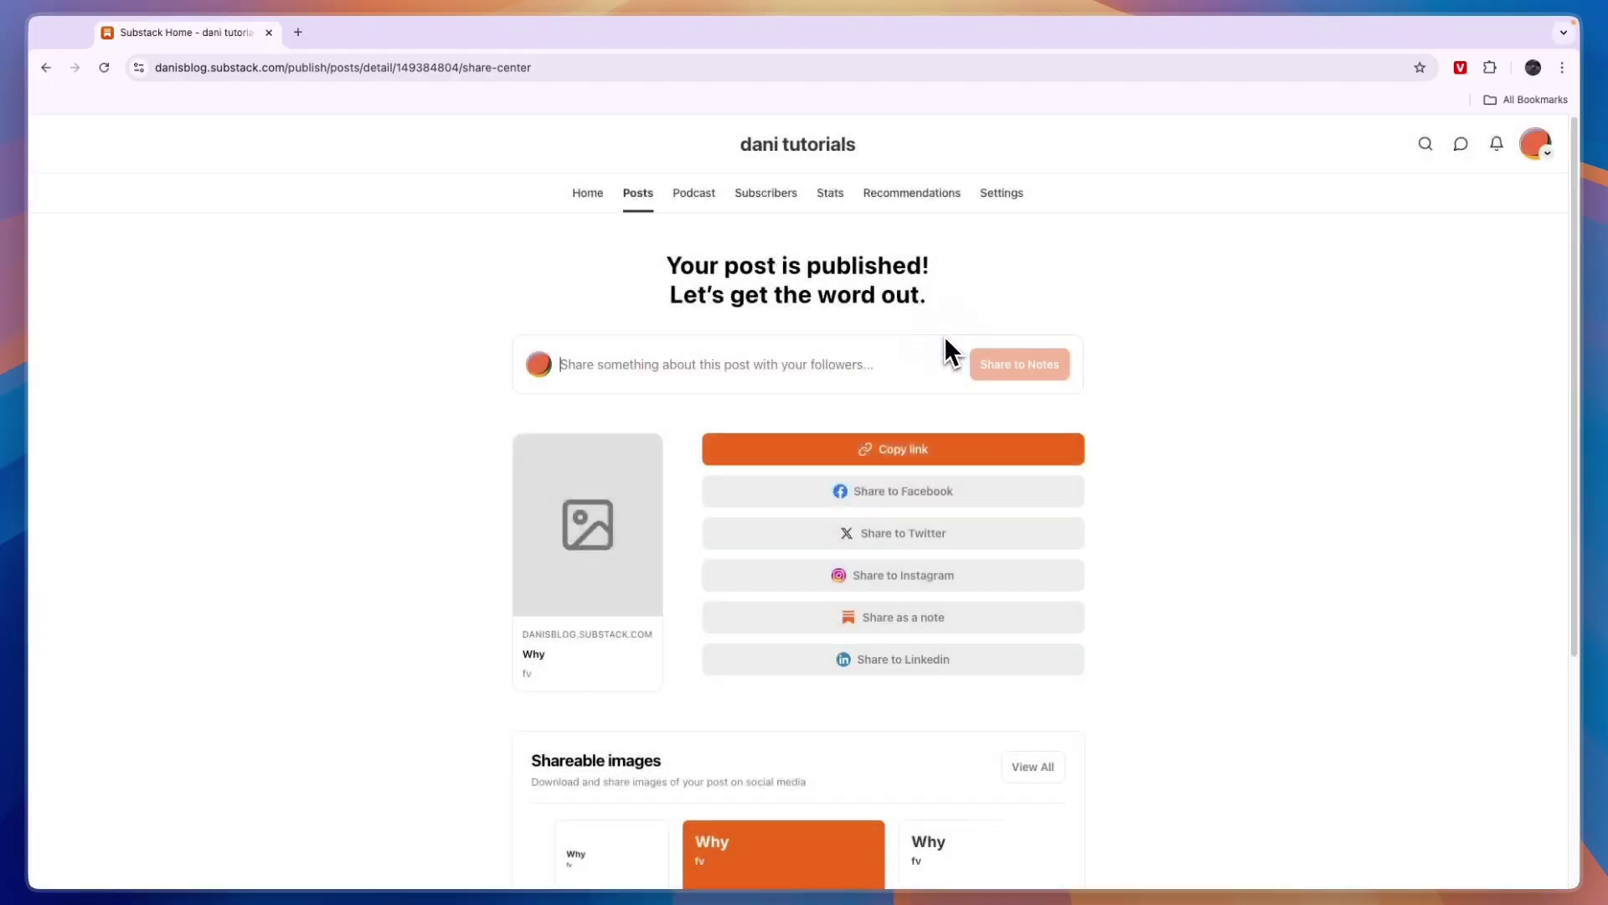
scroll(841, 553, "down", 1)
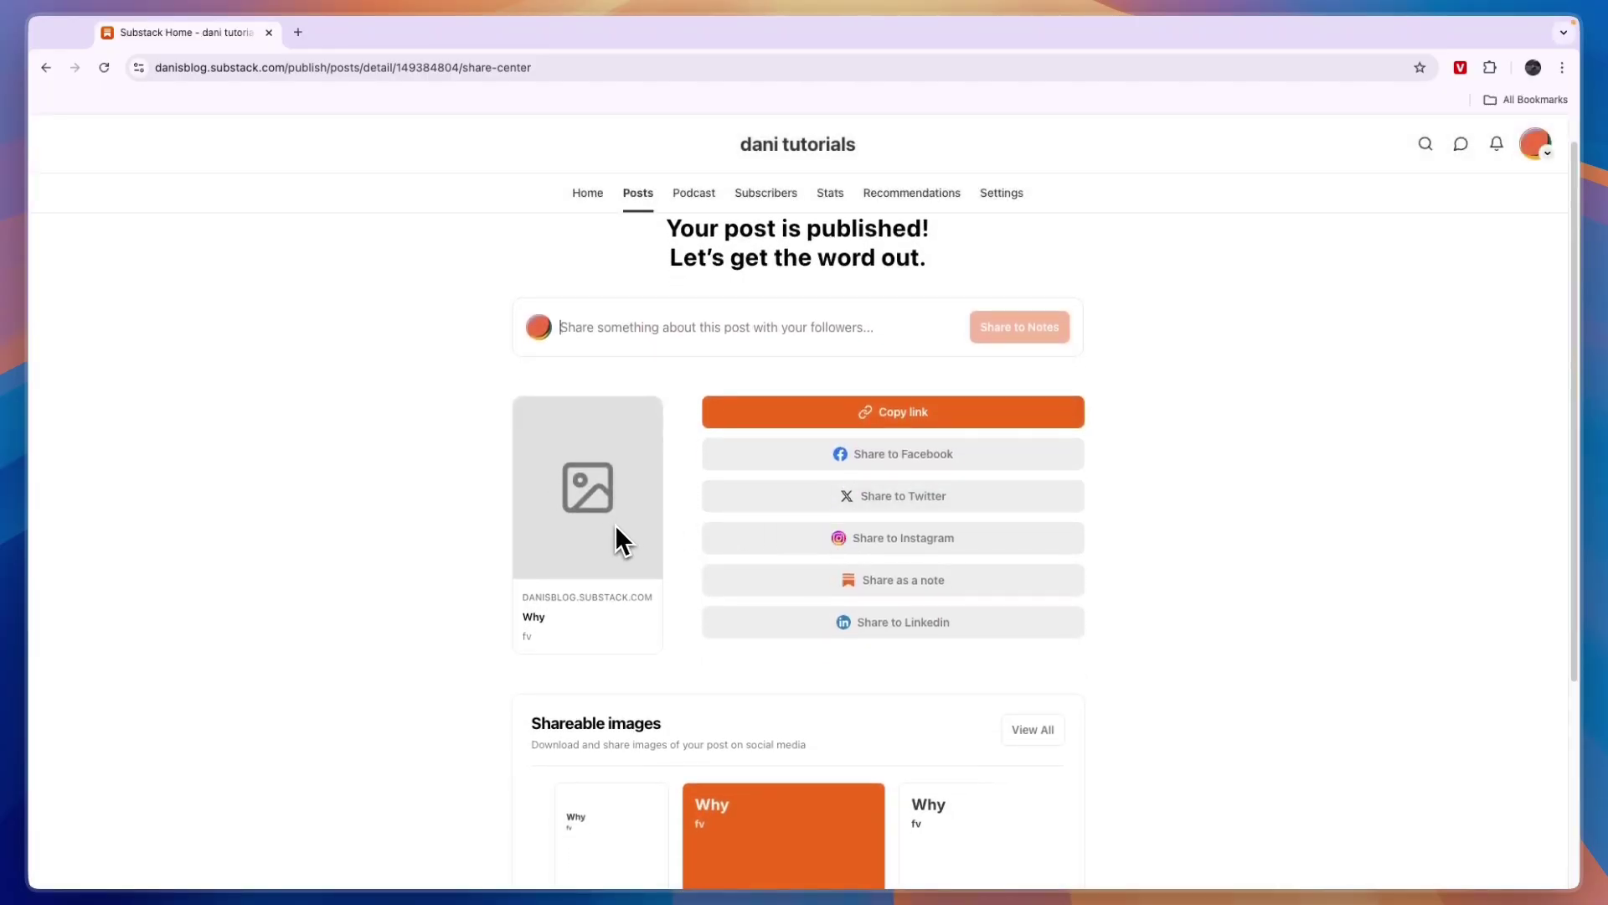
scroll(607, 530, "down", 5)
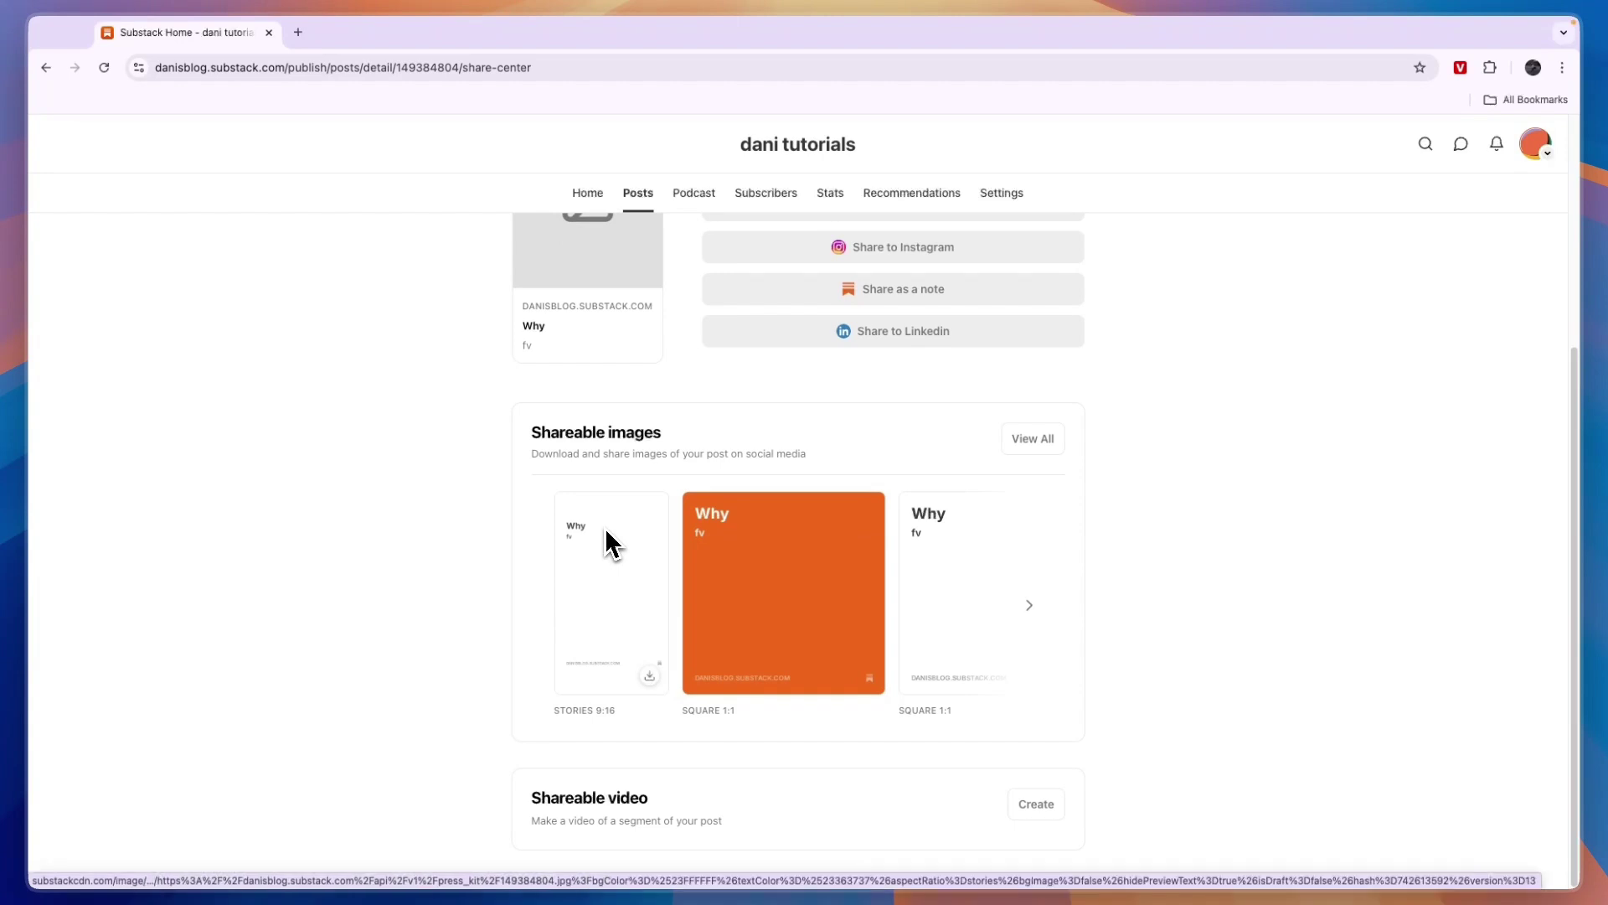
scroll(544, 526, "up", 5)
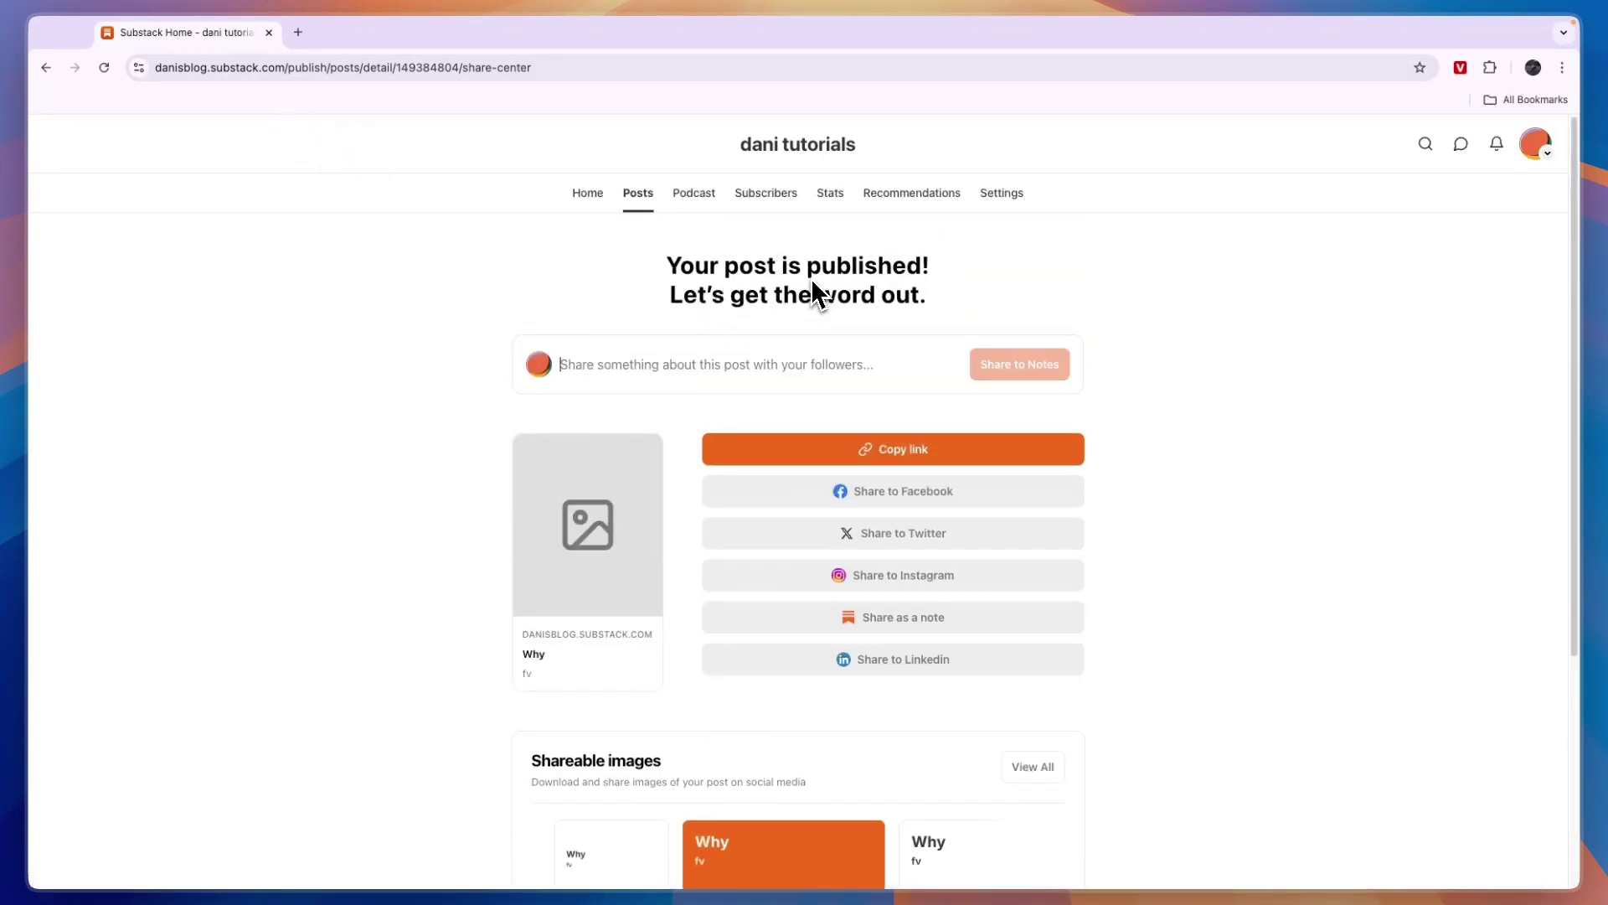
left_click(597, 203)
left_click(638, 192)
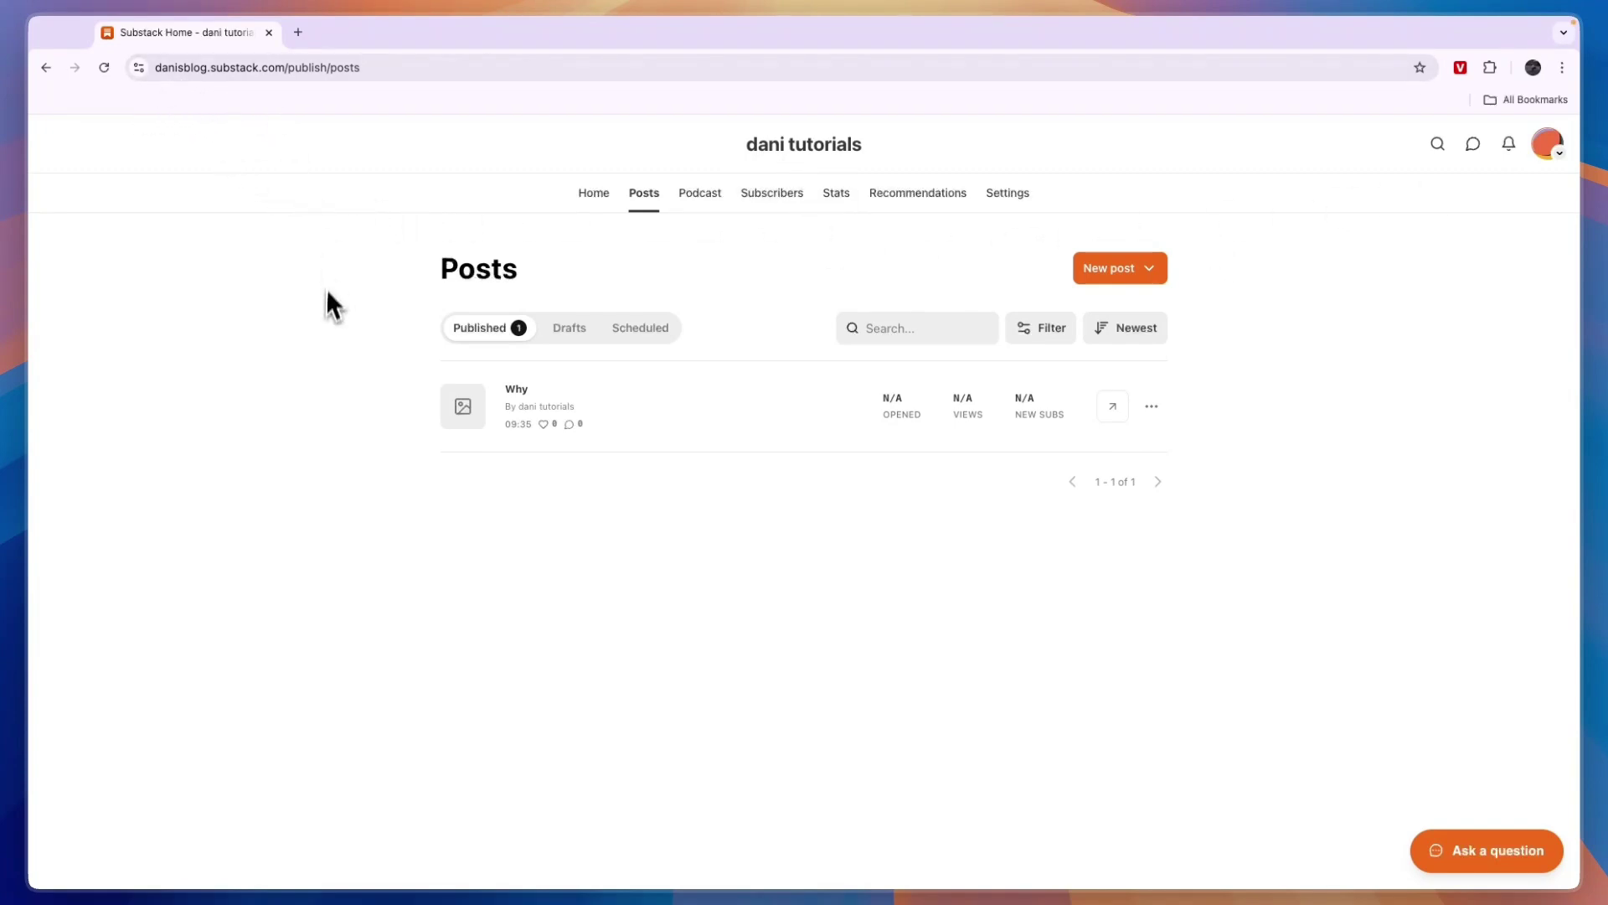
left_click(592, 197)
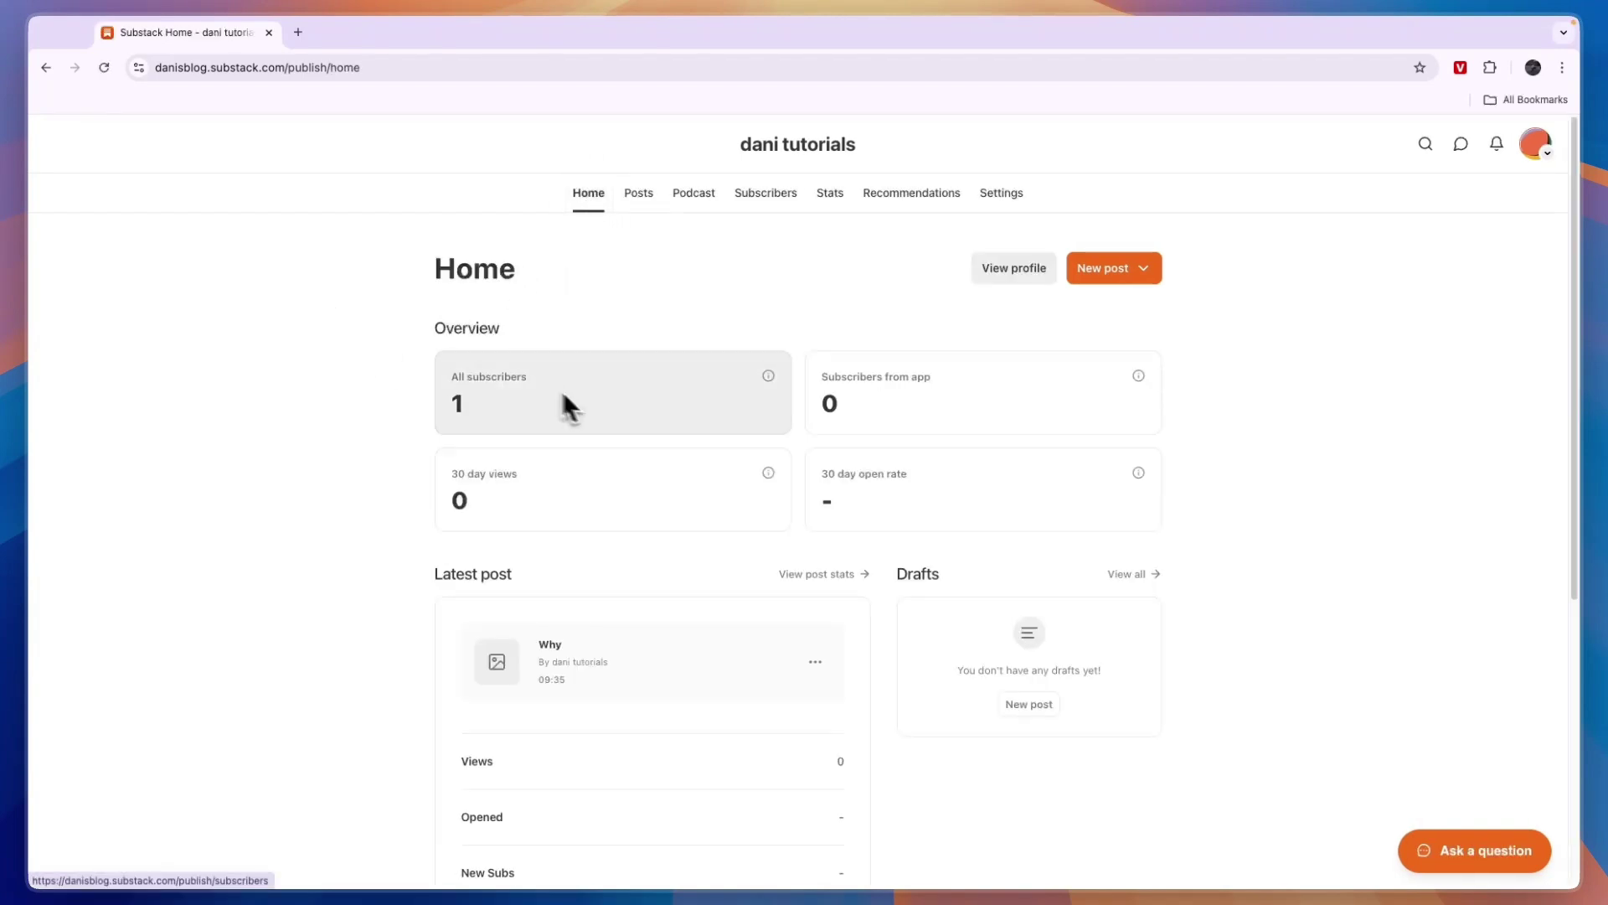
left_click(621, 205)
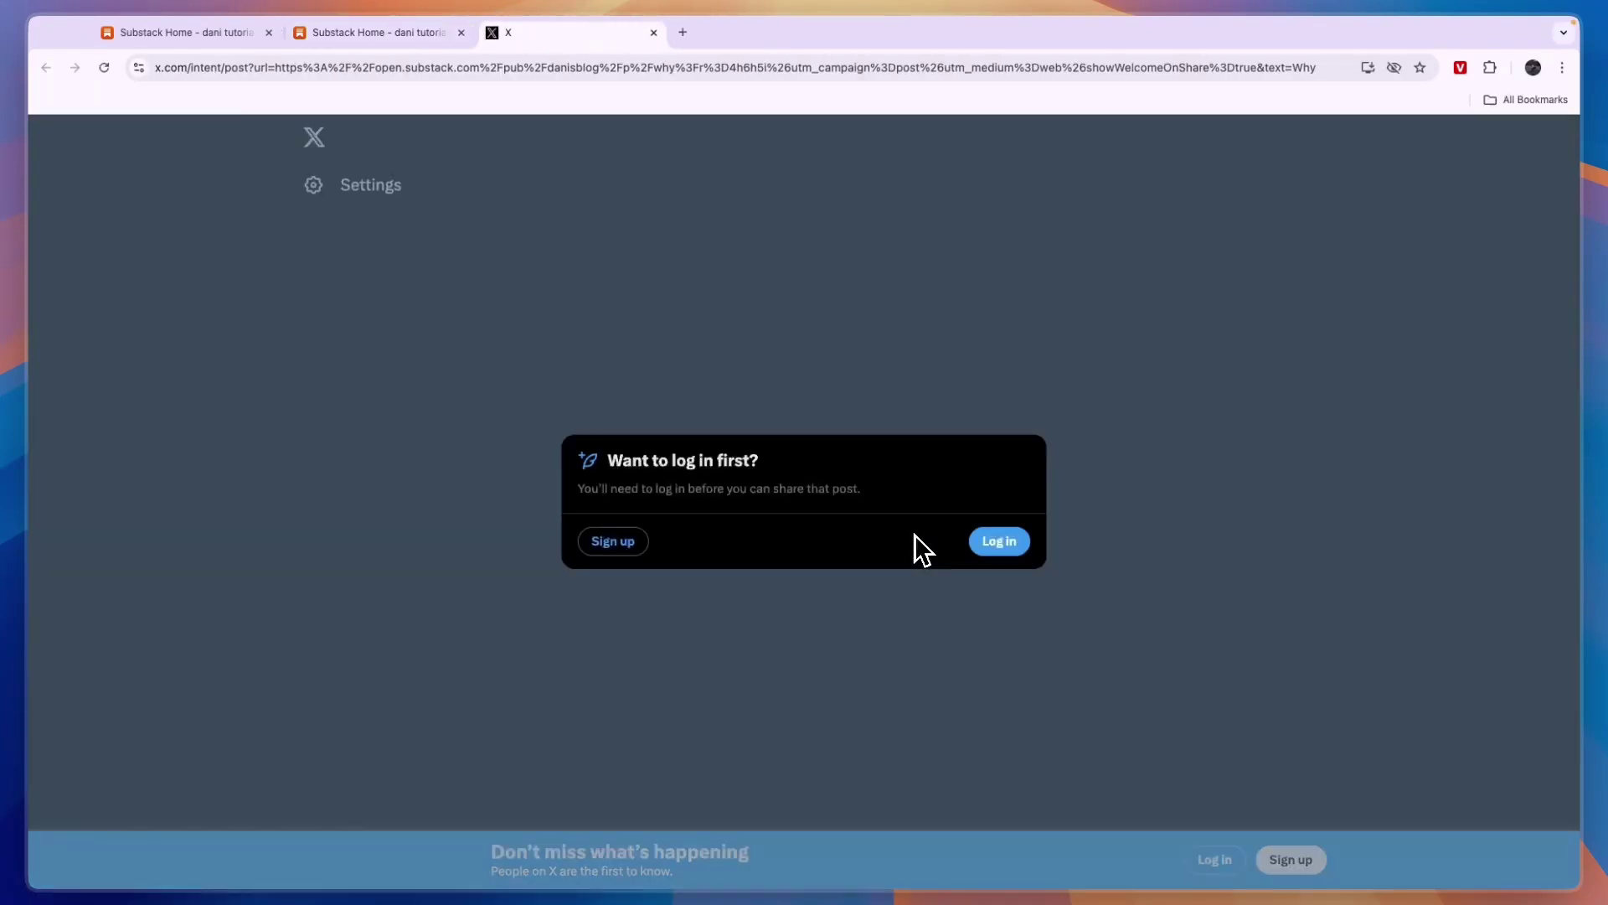
left_click(653, 33)
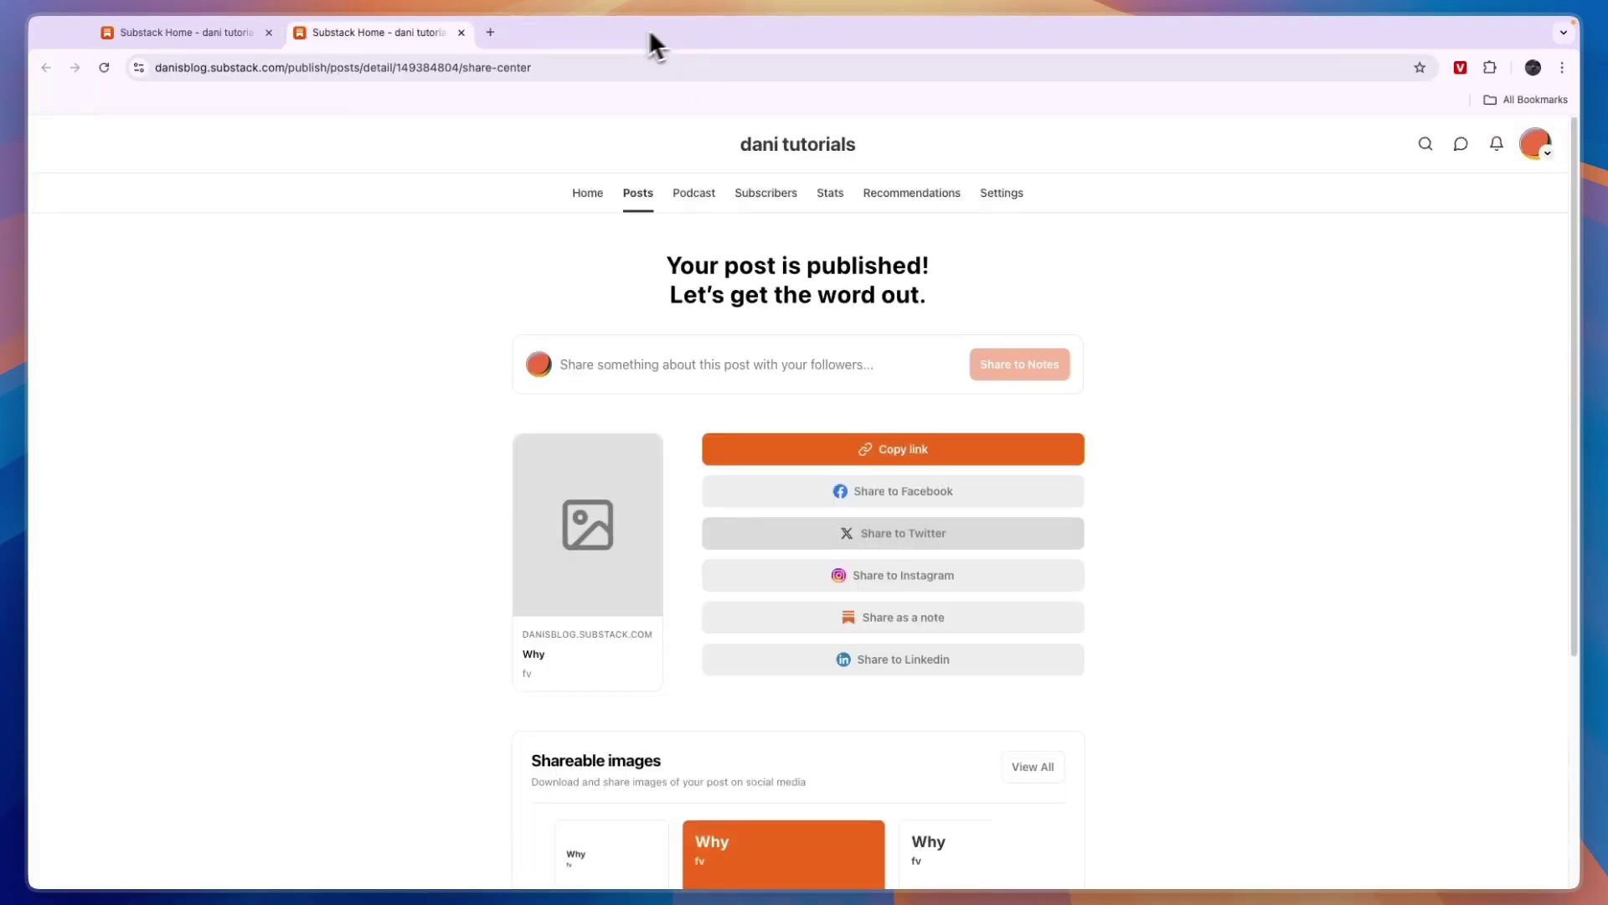
left_click(461, 32)
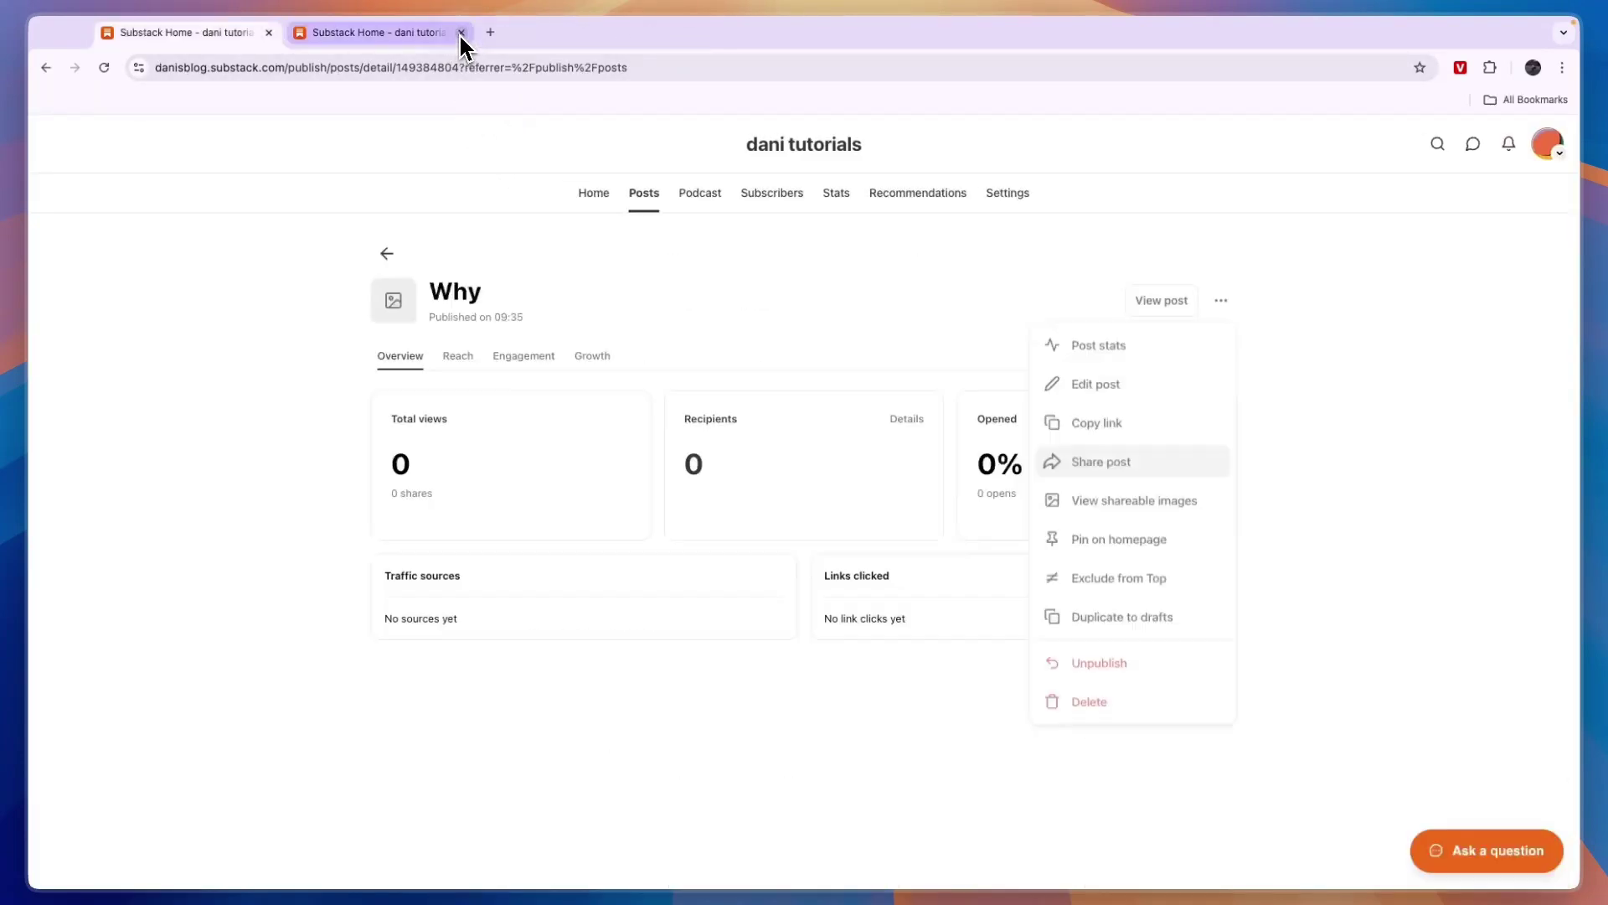
left_click(386, 254)
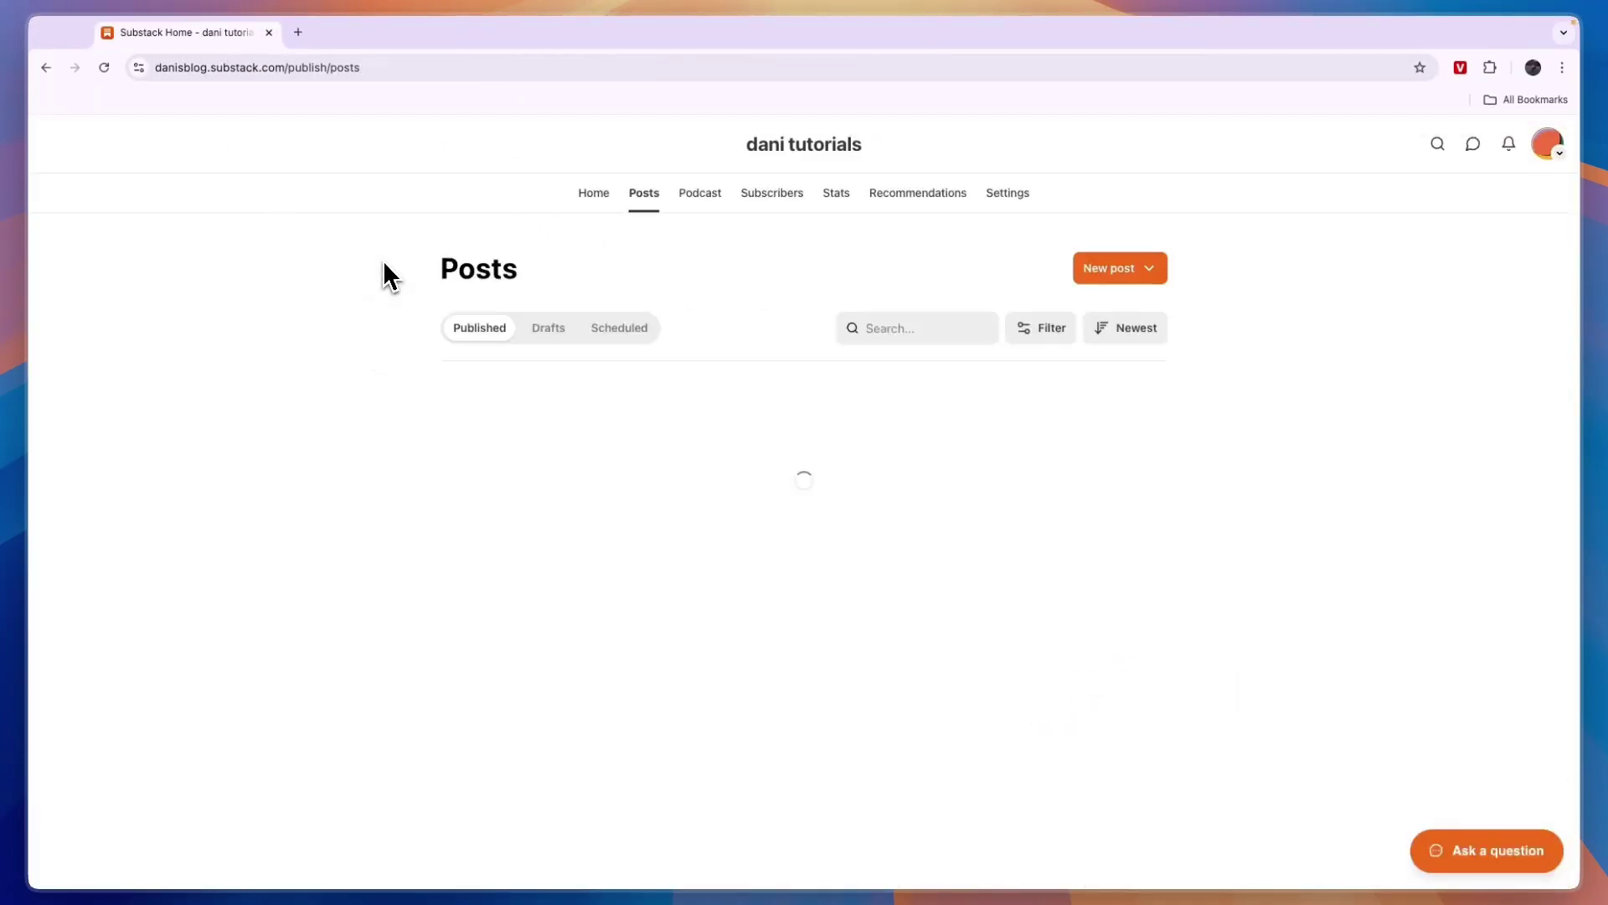
Start a new podcast for the 'dani tutorials' audience list
left_click(697, 197)
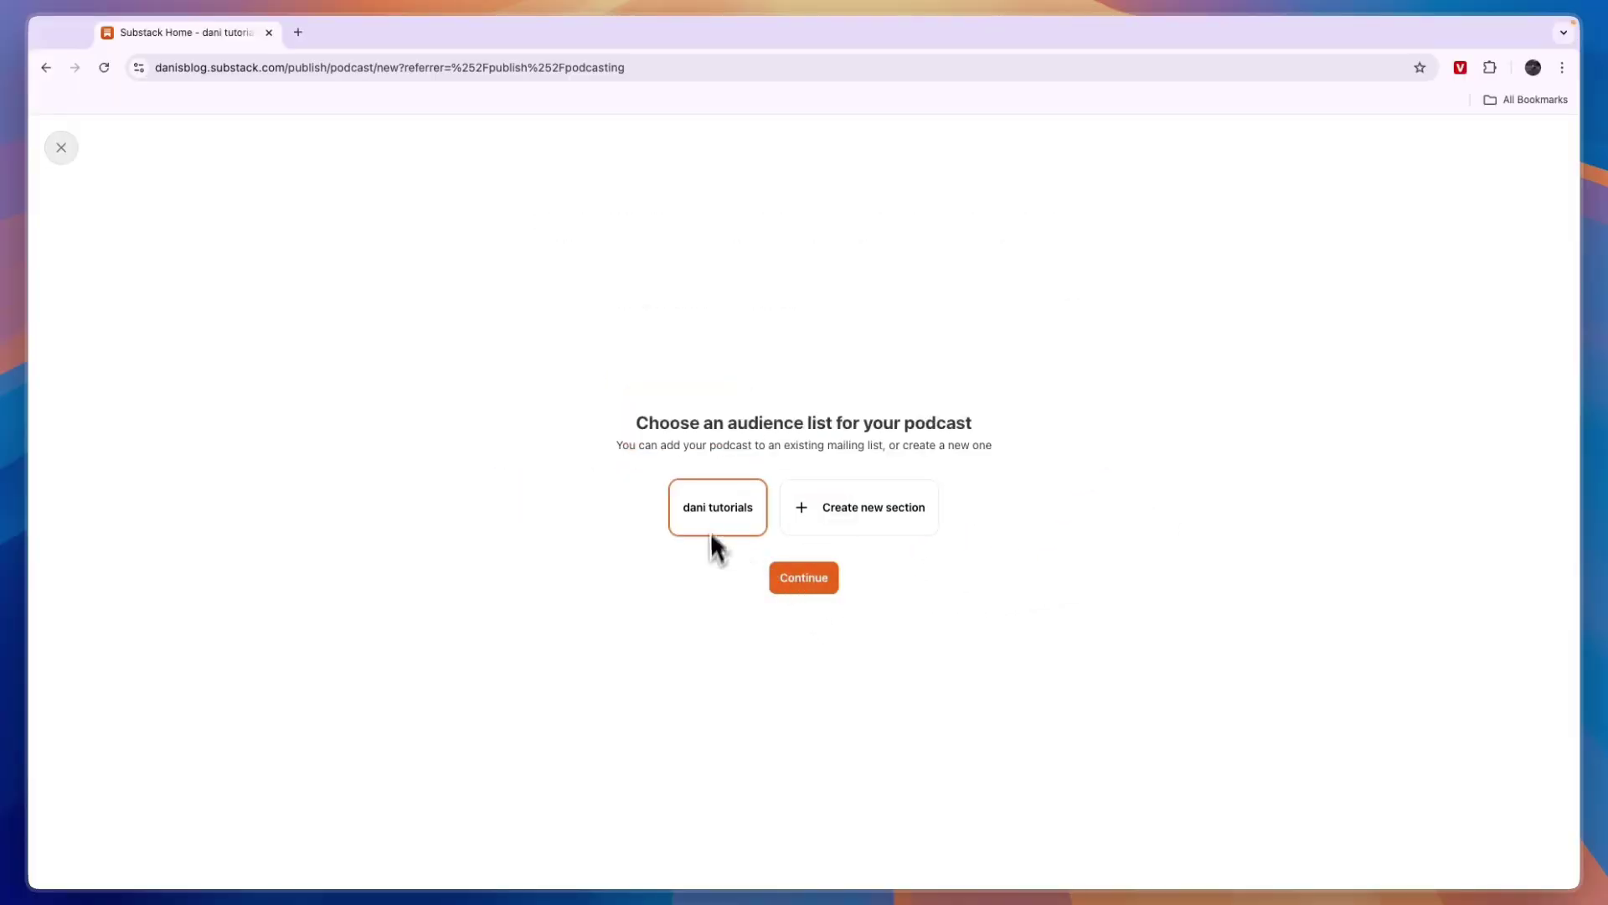
left_click_drag(639, 423, 947, 449)
left_click(948, 449)
left_click(815, 571)
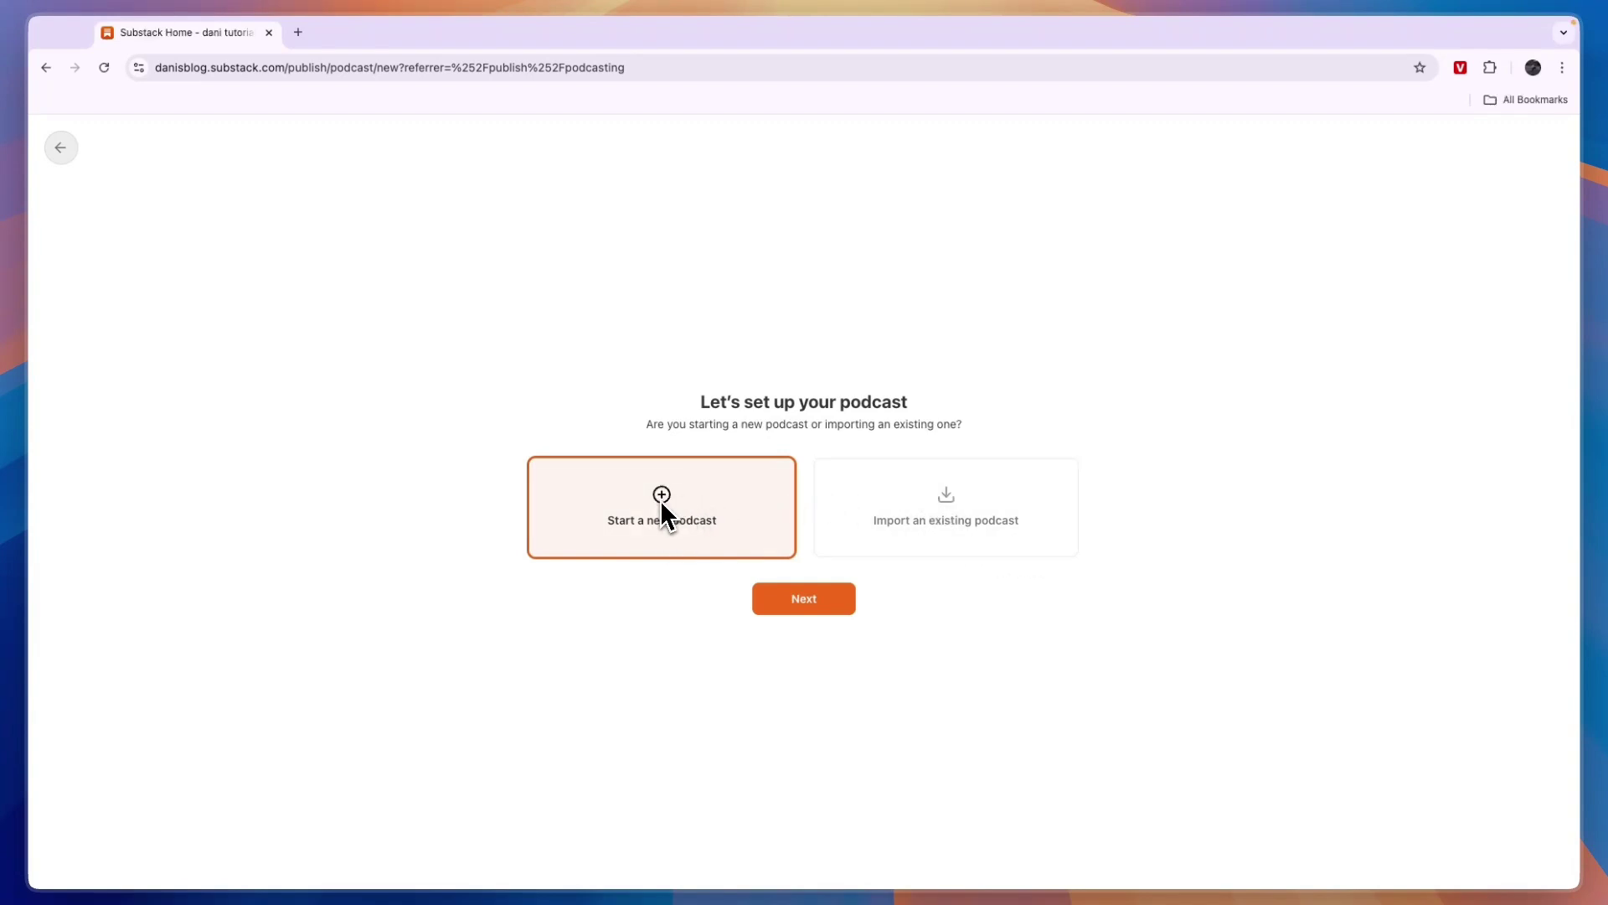
left_click(794, 597)
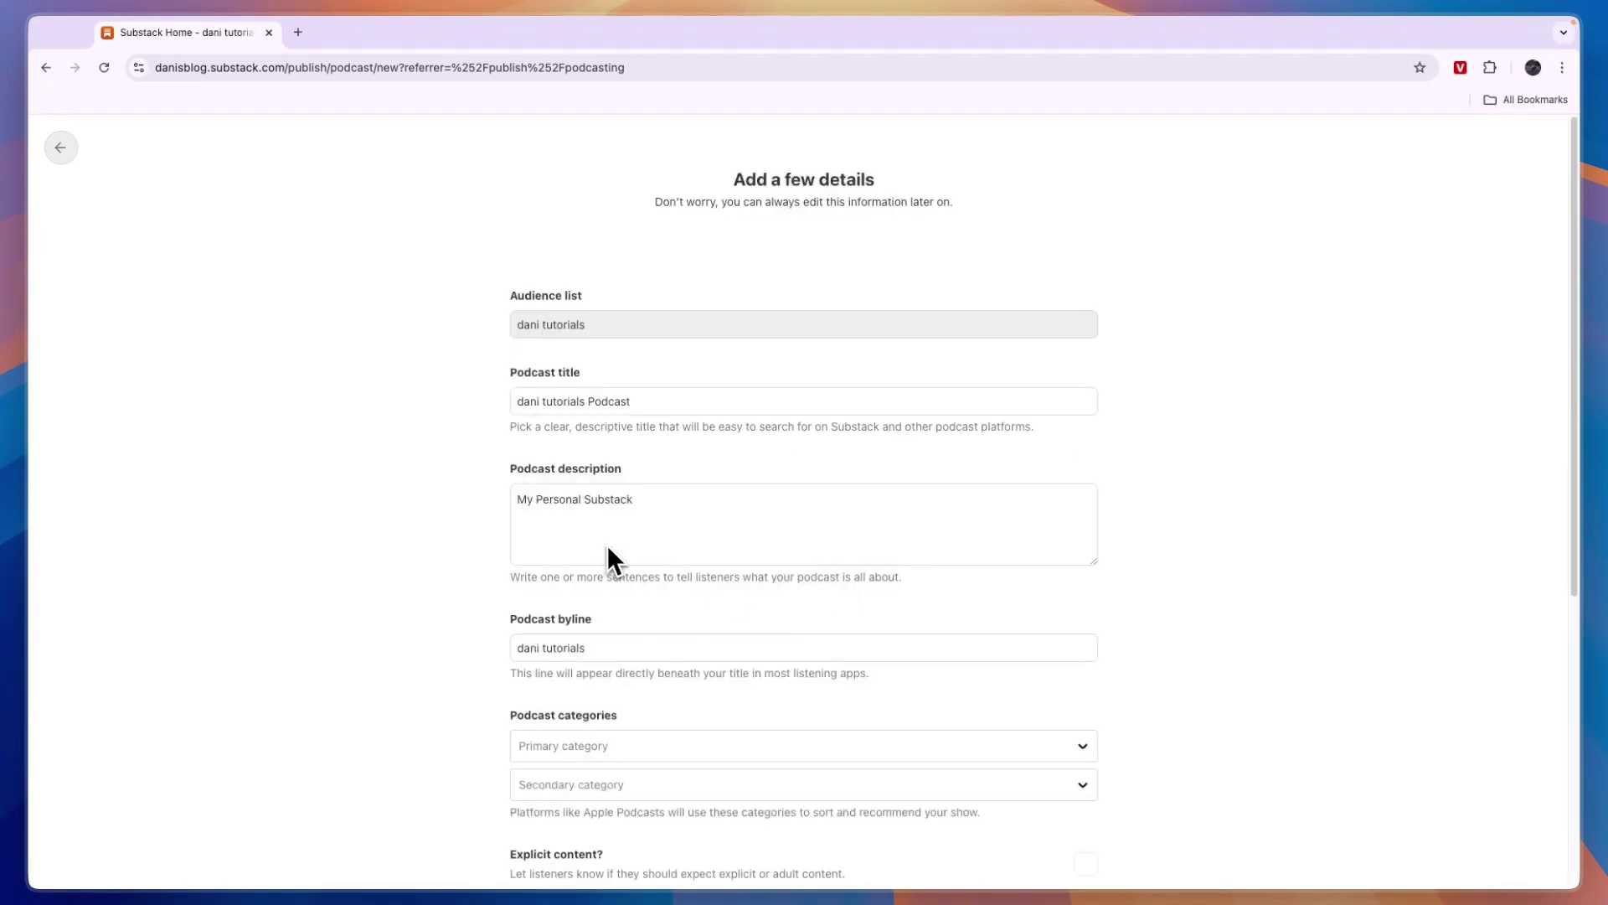
Set the podcast's primary category to Business - Entrepreneurship
scroll(625, 544, "down", 5)
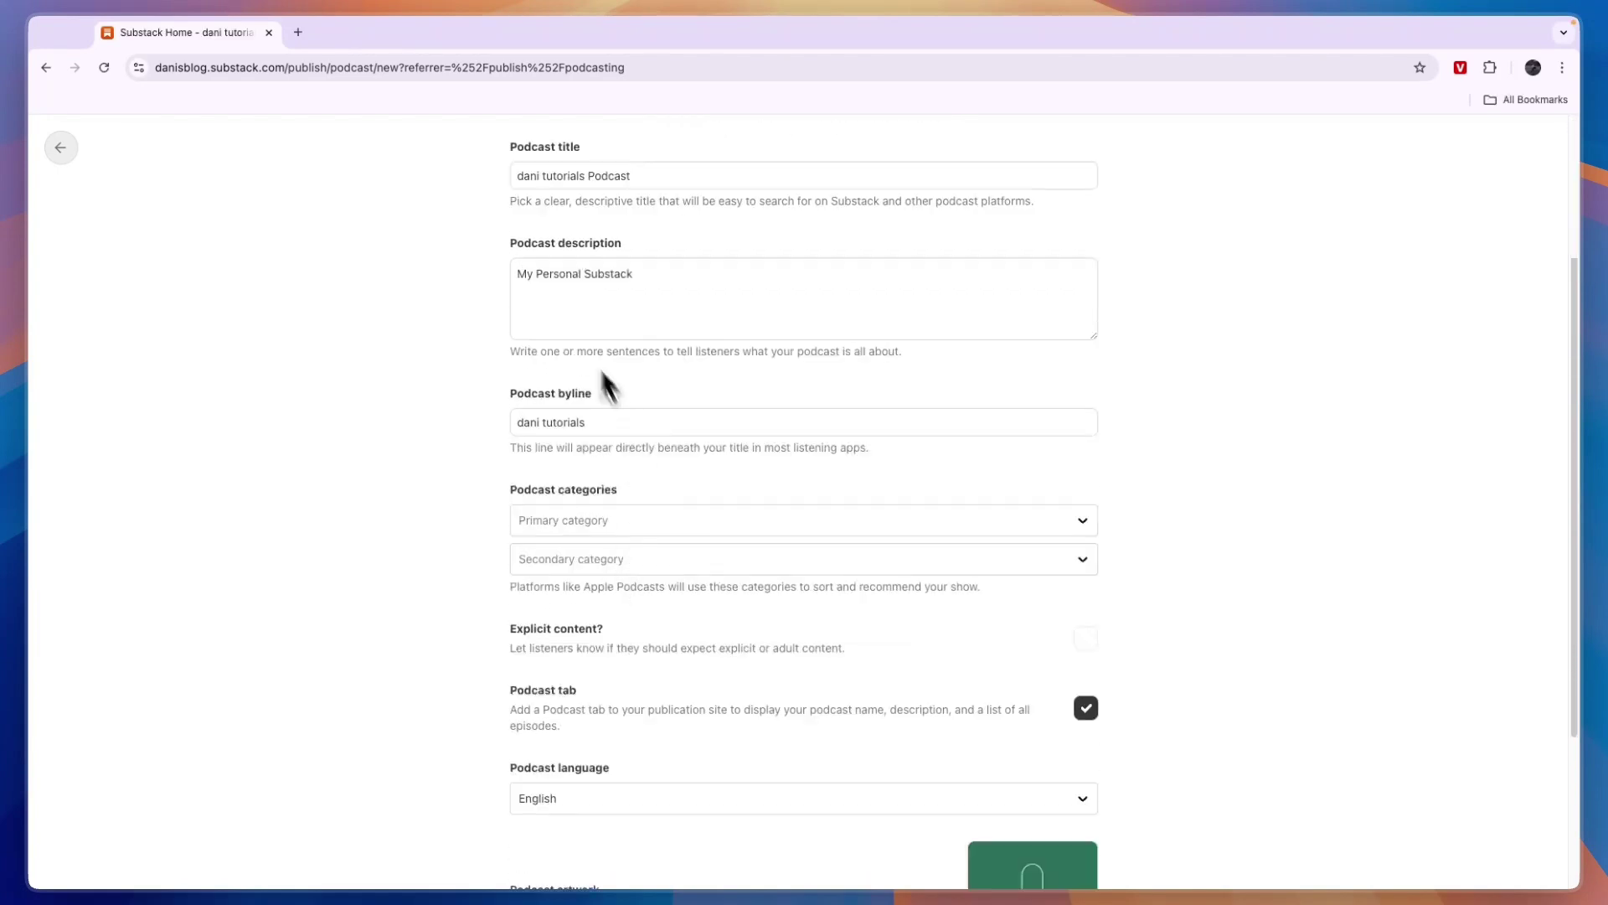
left_click(575, 526)
scroll(587, 625, "down", 2)
scroll(591, 630, "down", 6)
scroll(595, 661, "up", 6)
scroll(586, 683, "down", 1)
scroll(598, 711, "down", 1)
left_click(636, 722)
Set the podcast's secondary category to Education
left_click(567, 557)
scroll(586, 645, "down", 3)
scroll(577, 637, "down", 3)
scroll(612, 672, "up", 1)
scroll(605, 716, "down", 4)
left_click(614, 708)
scroll(503, 695, "down", 1)
scroll(381, 683, "down", 3)
left_click_drag(507, 488, 574, 495)
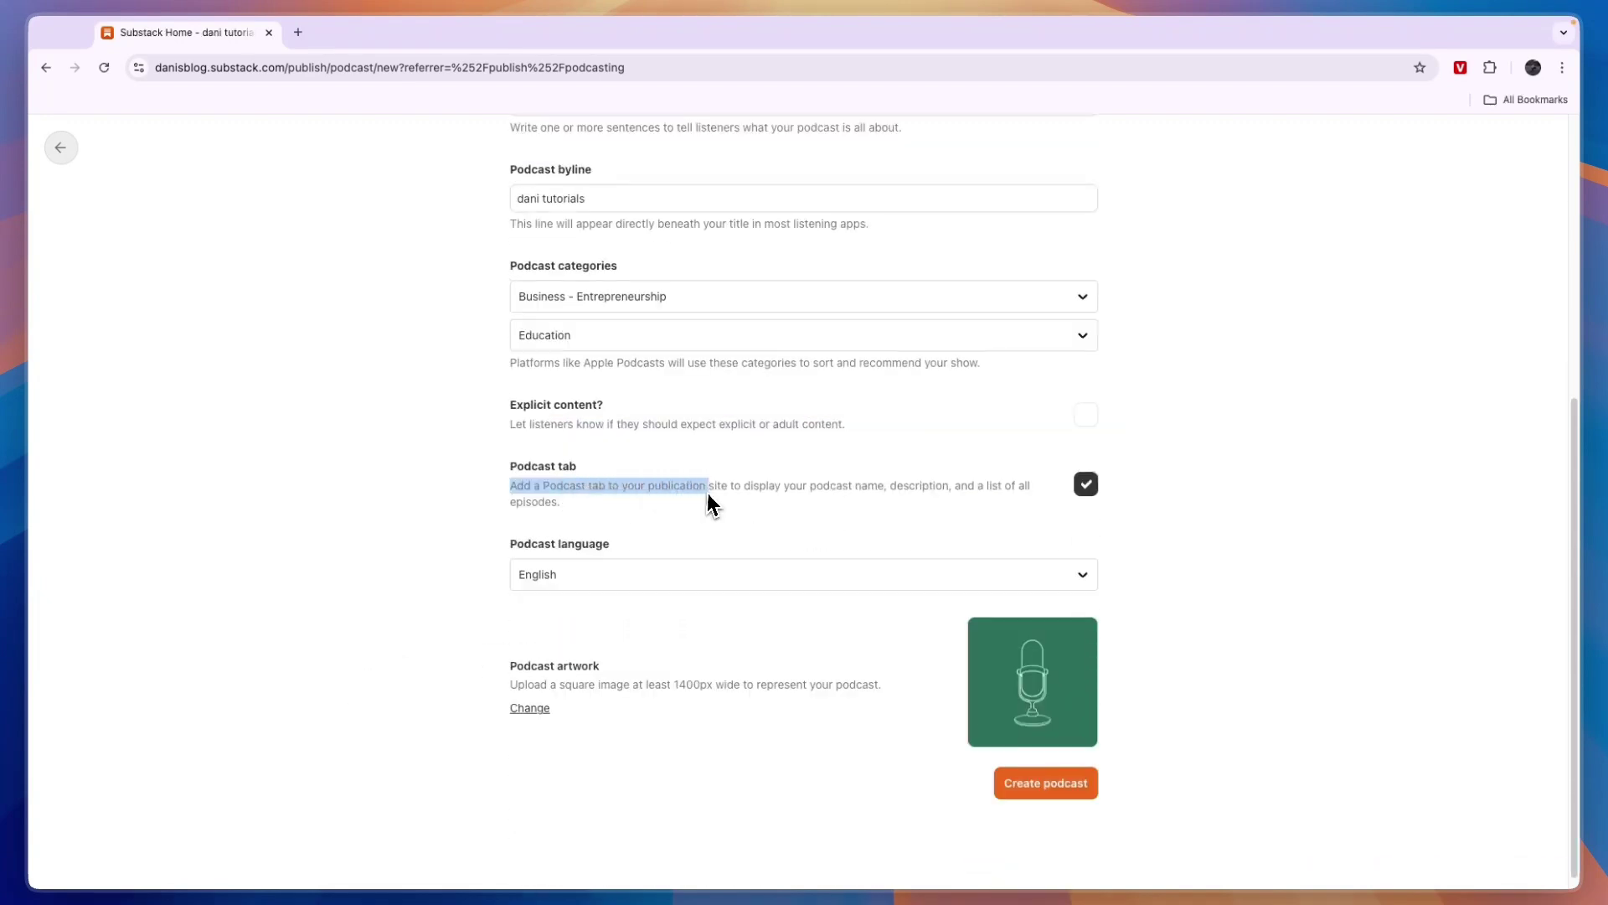
left_click(531, 538)
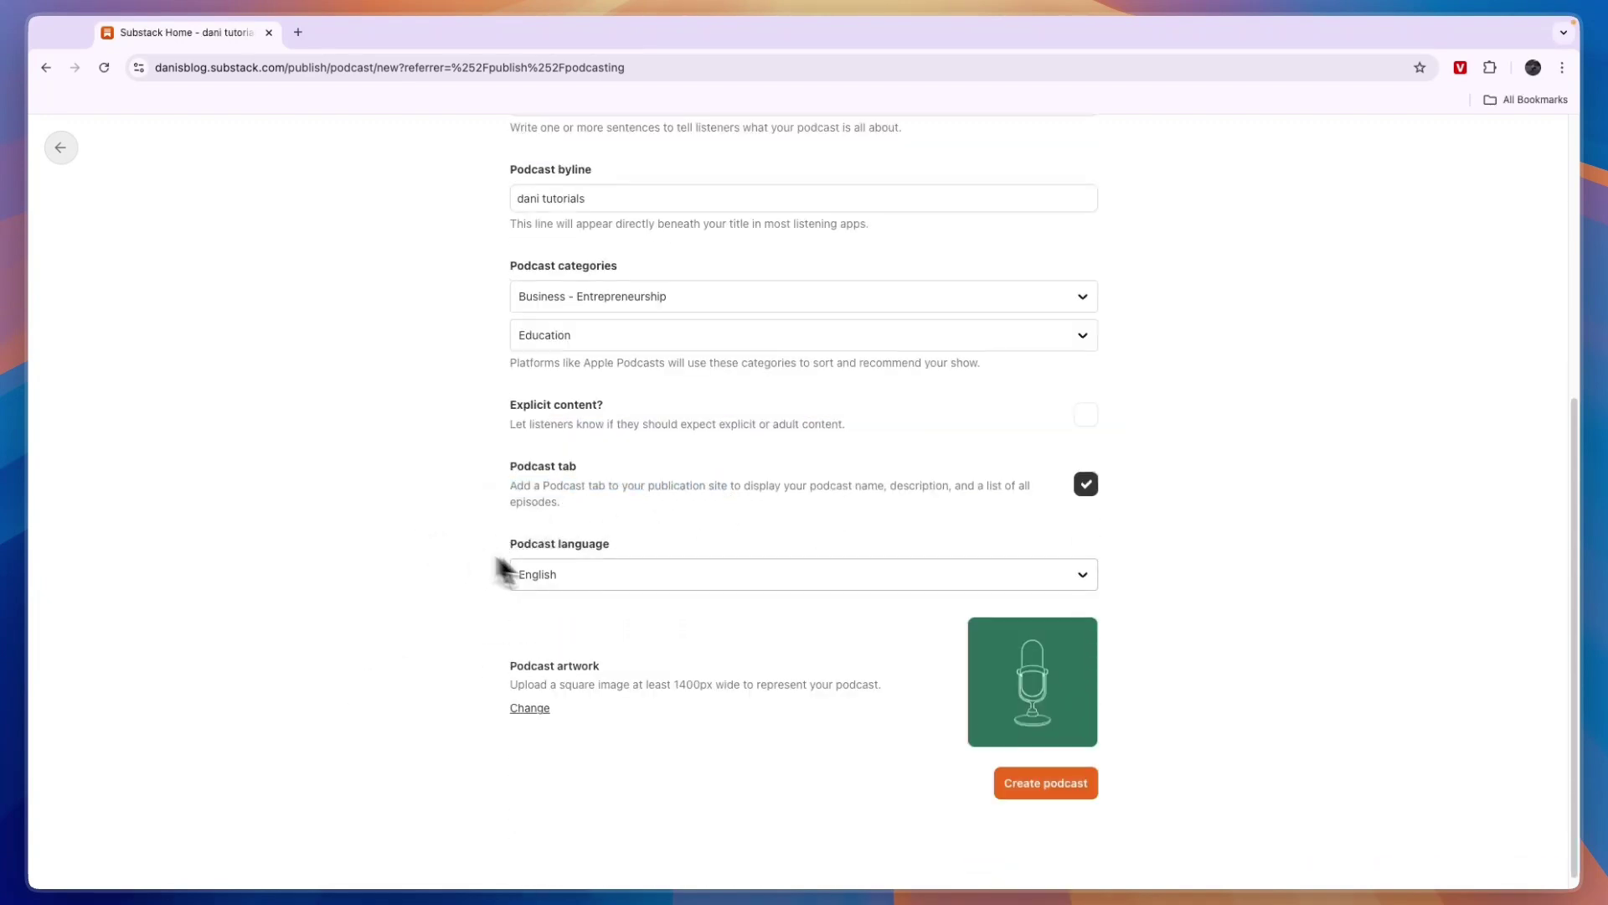
Create the podcast with the entered details, producing an Untitled episode draft
left_click(1063, 784)
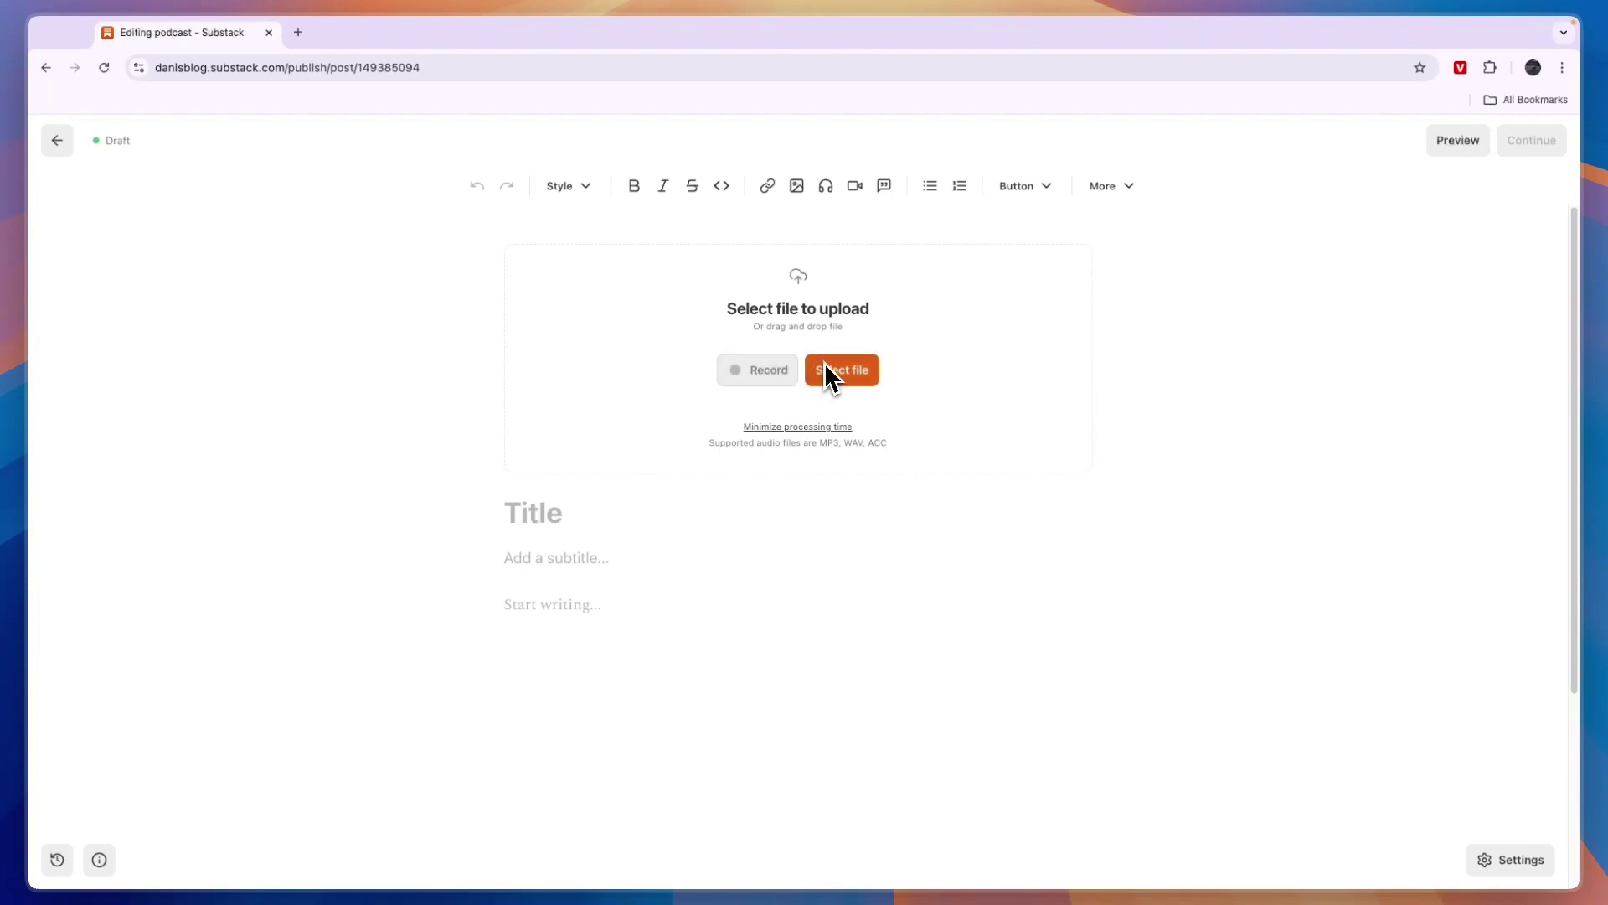
scroll(542, 522, "down", 1)
Leave the episode draft for the Home dashboard and open the account menu
left_click(57, 140)
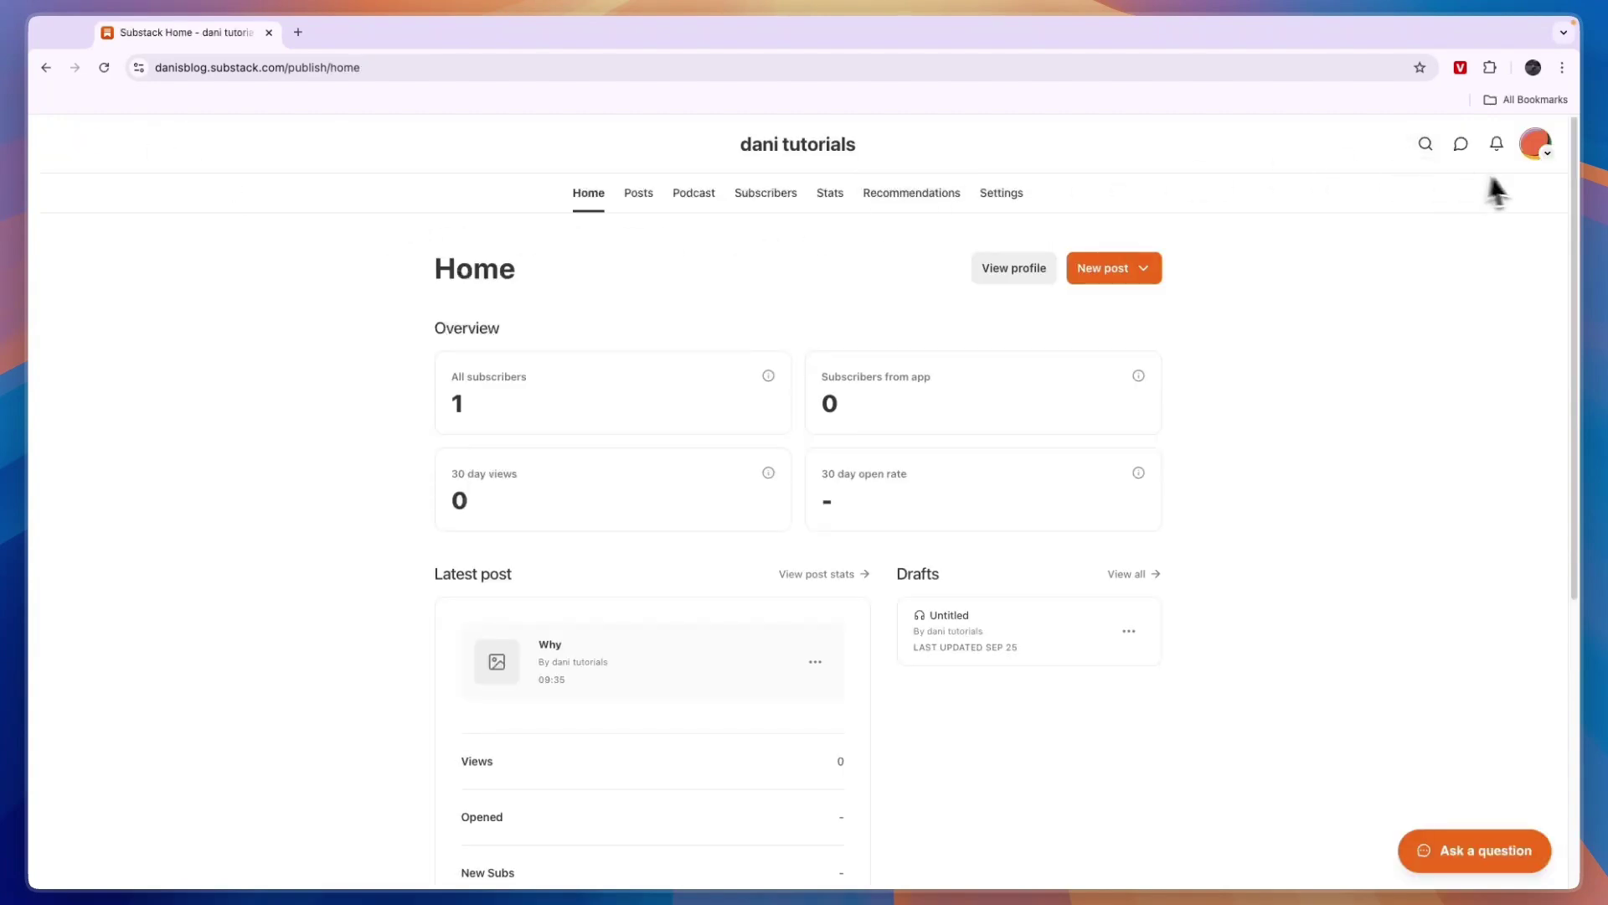
left_click(1536, 153)
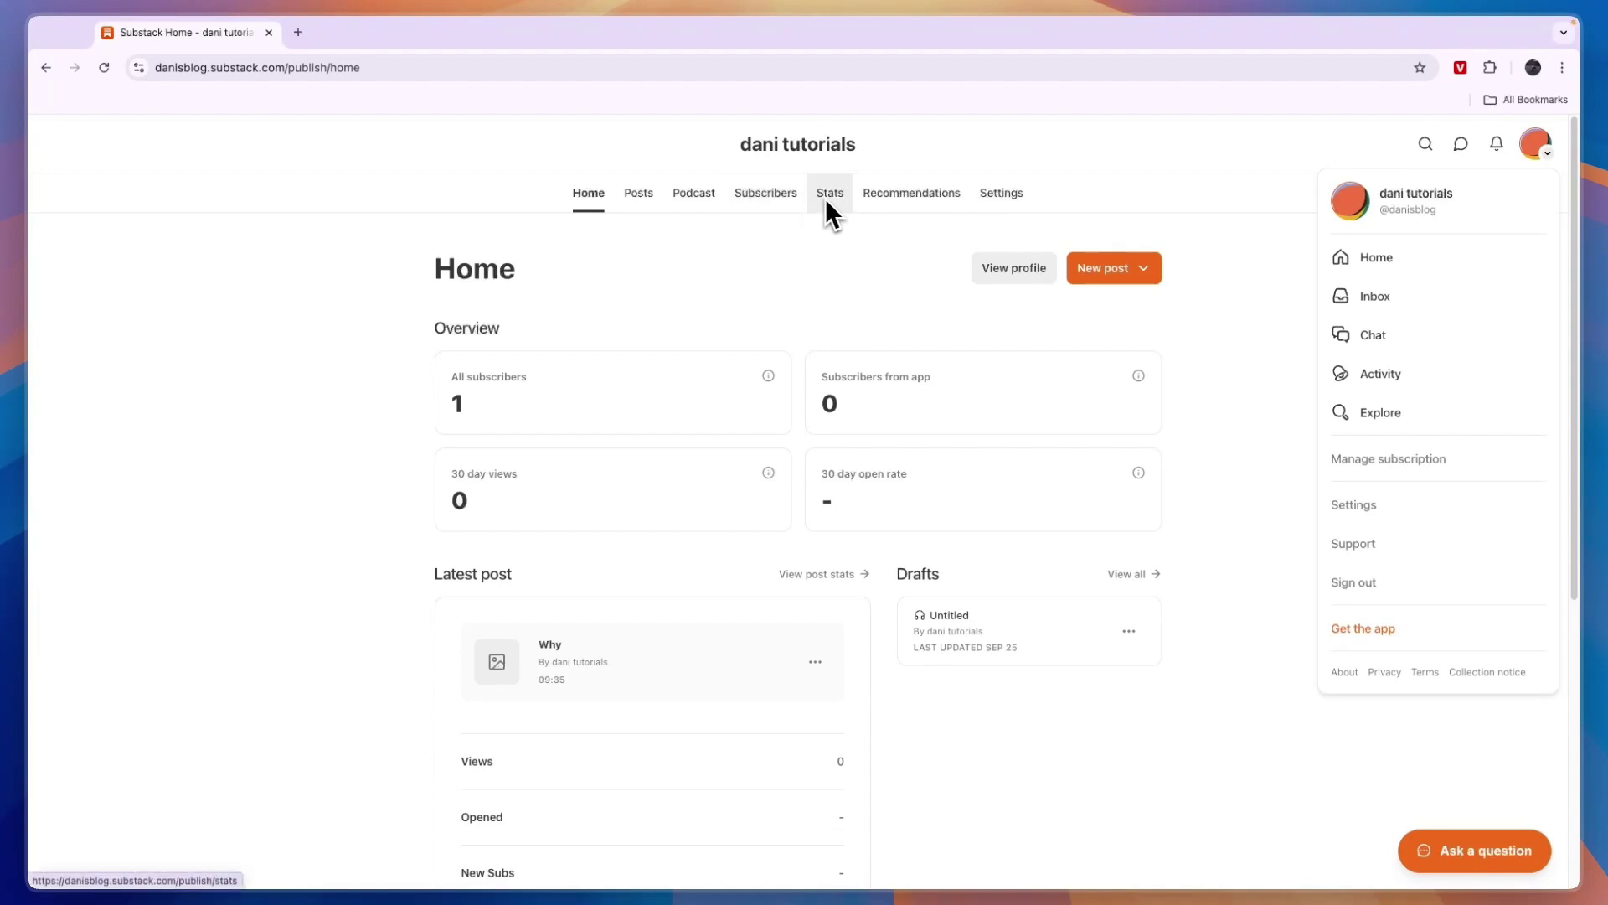
Move through Subscribers and Stats to reach the Recommendations page
left_click(758, 195)
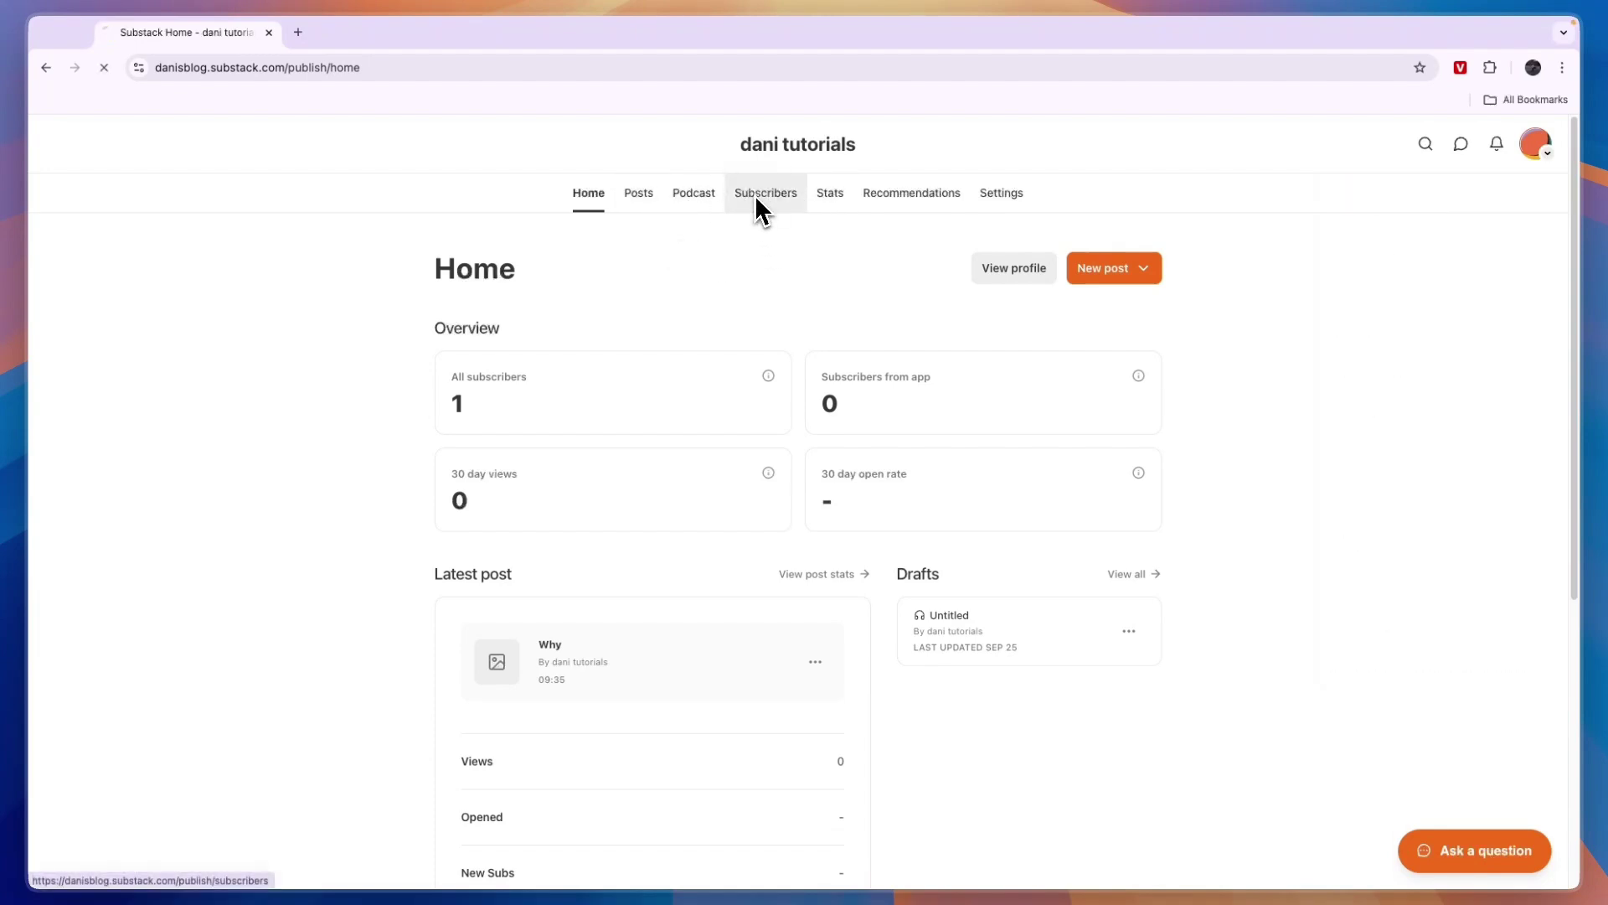
left_click(846, 201)
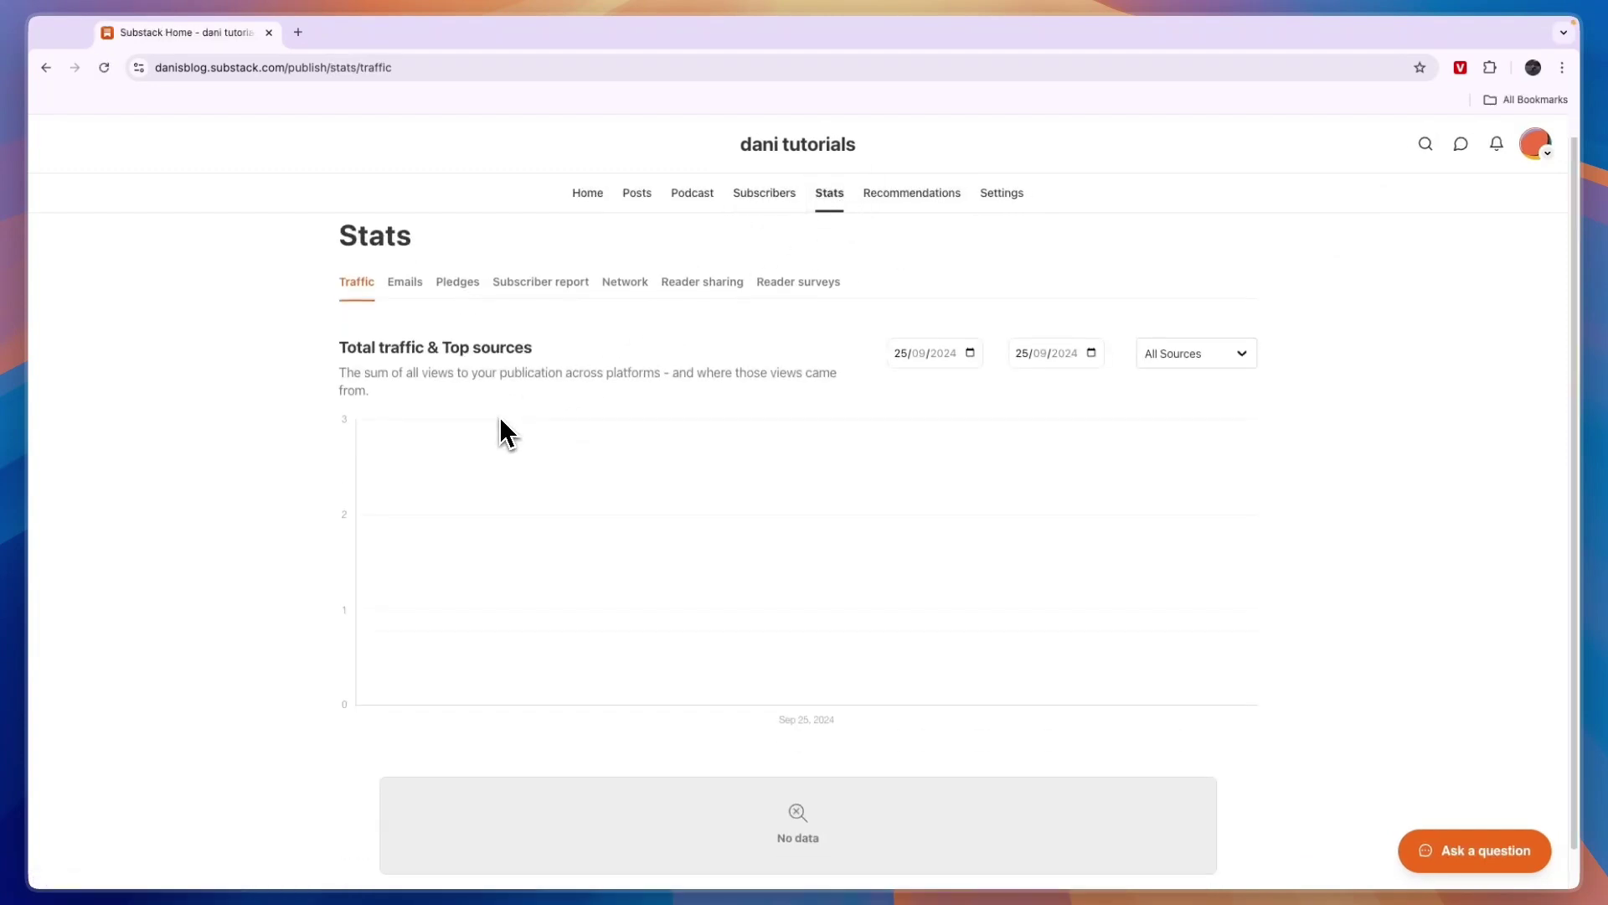
scroll(495, 423, "down", 1)
left_click(890, 196)
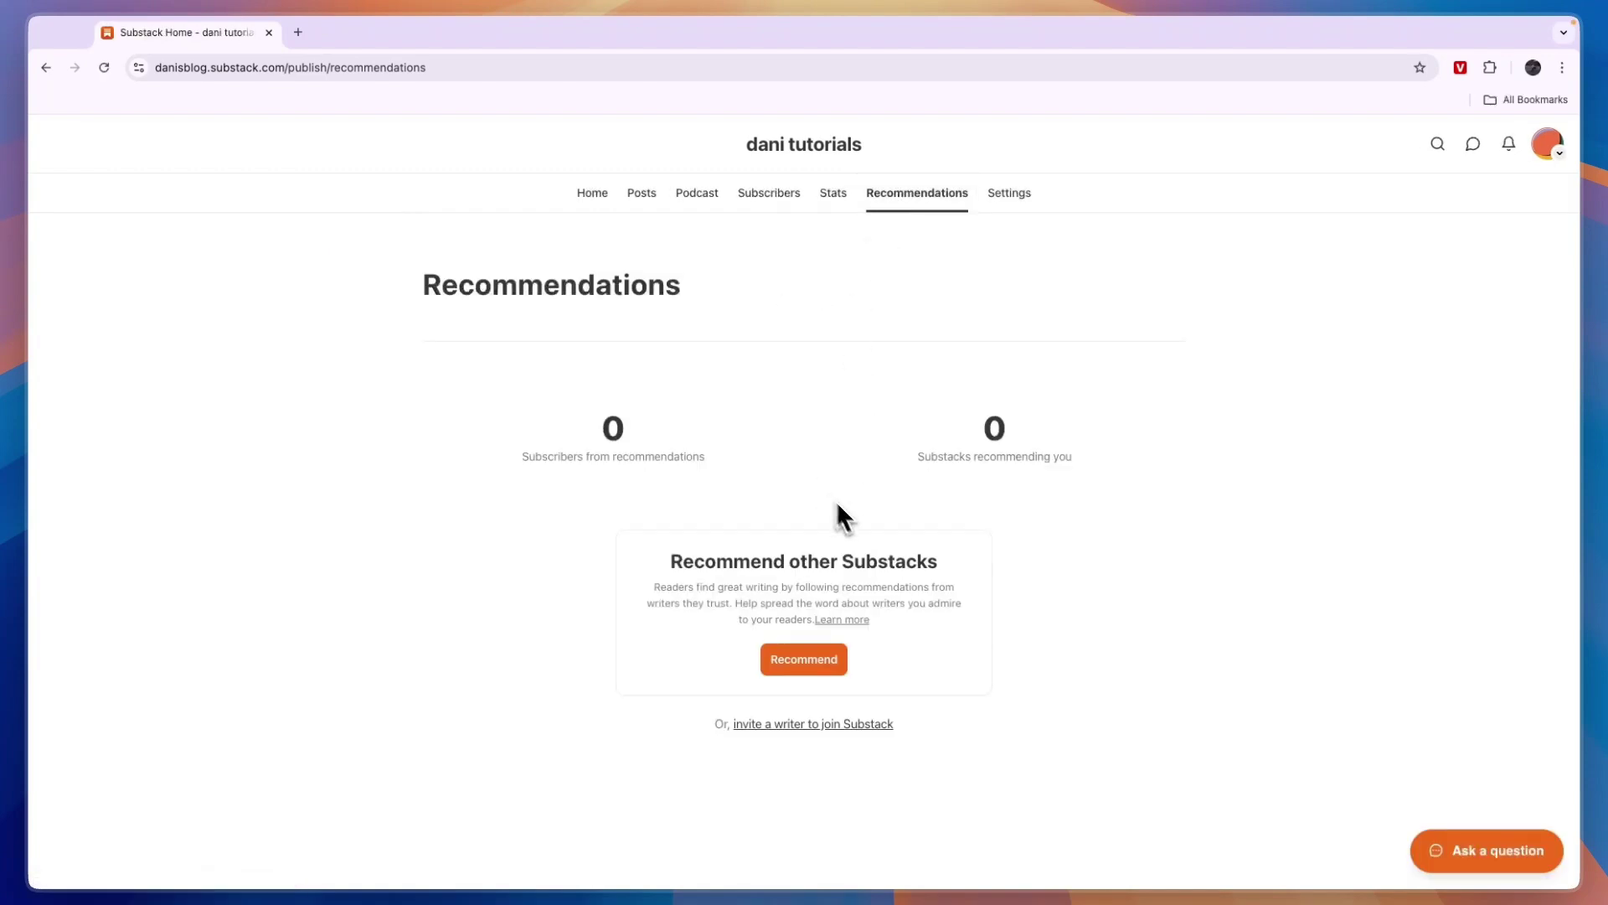